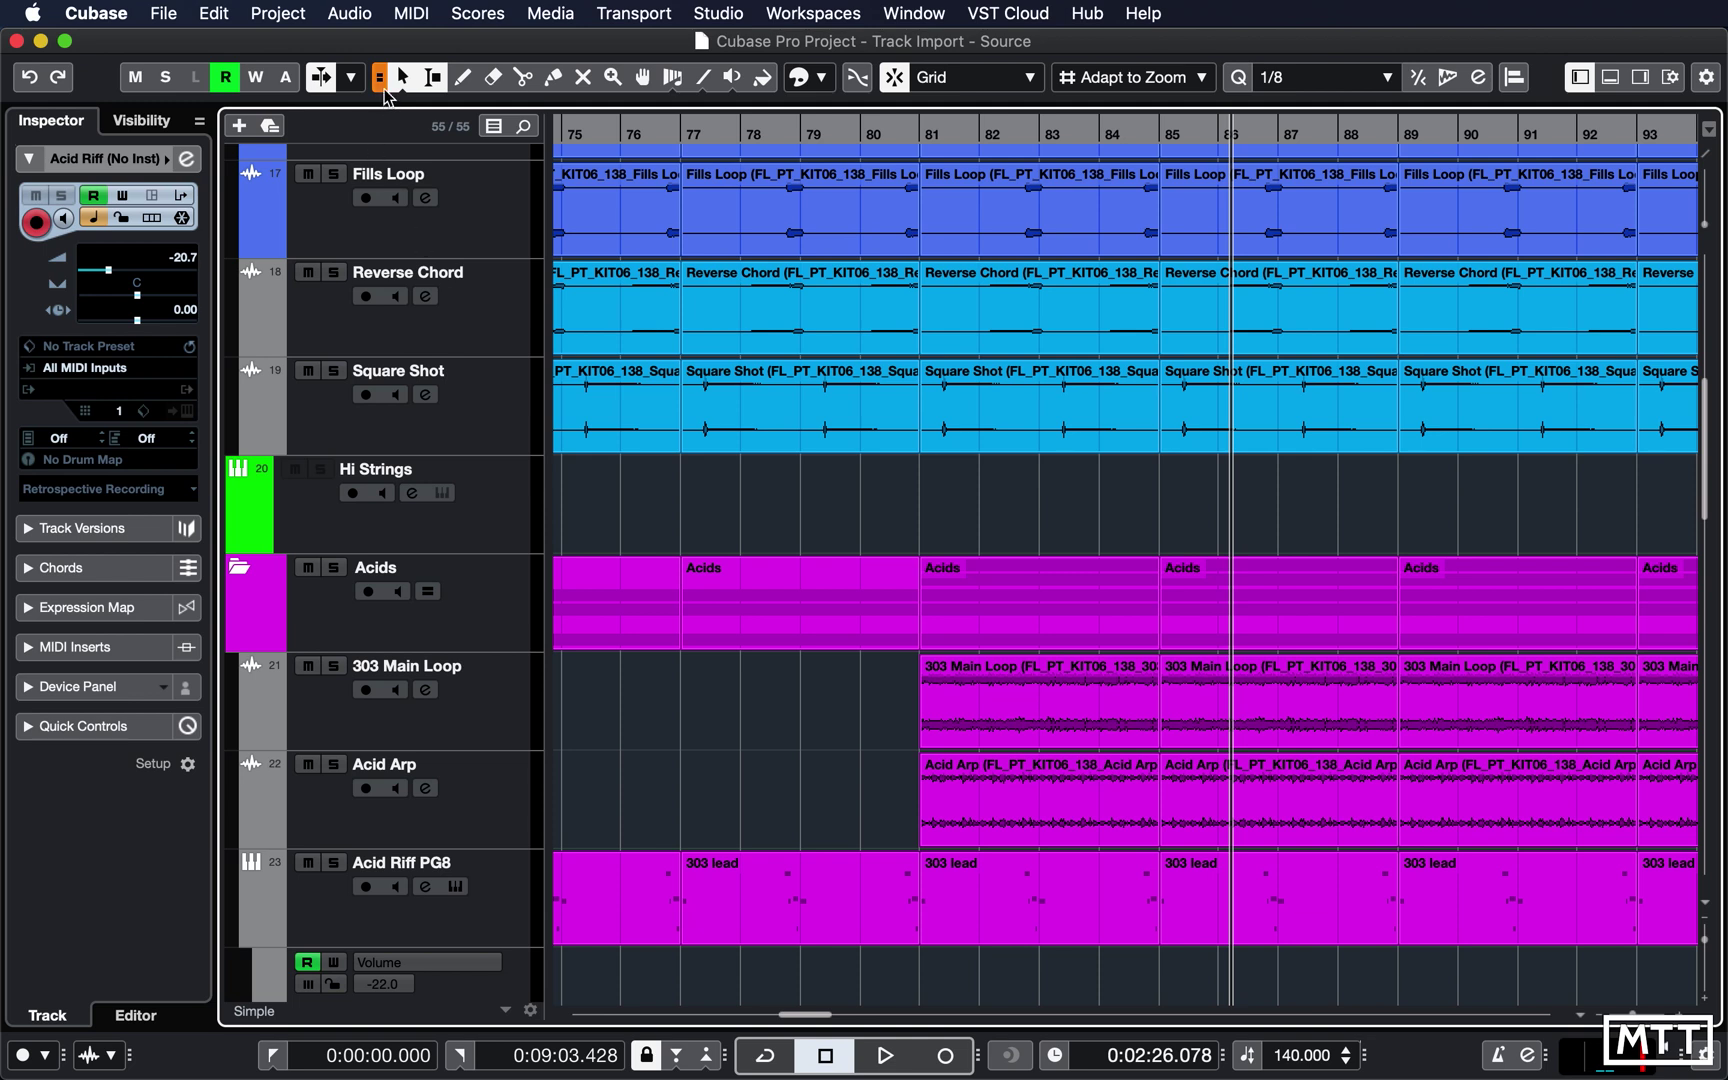
Step: Switch to Range Selection with Combine Selection Tools turned back on
{"action": "left_click", "coordinate": [380, 80]}
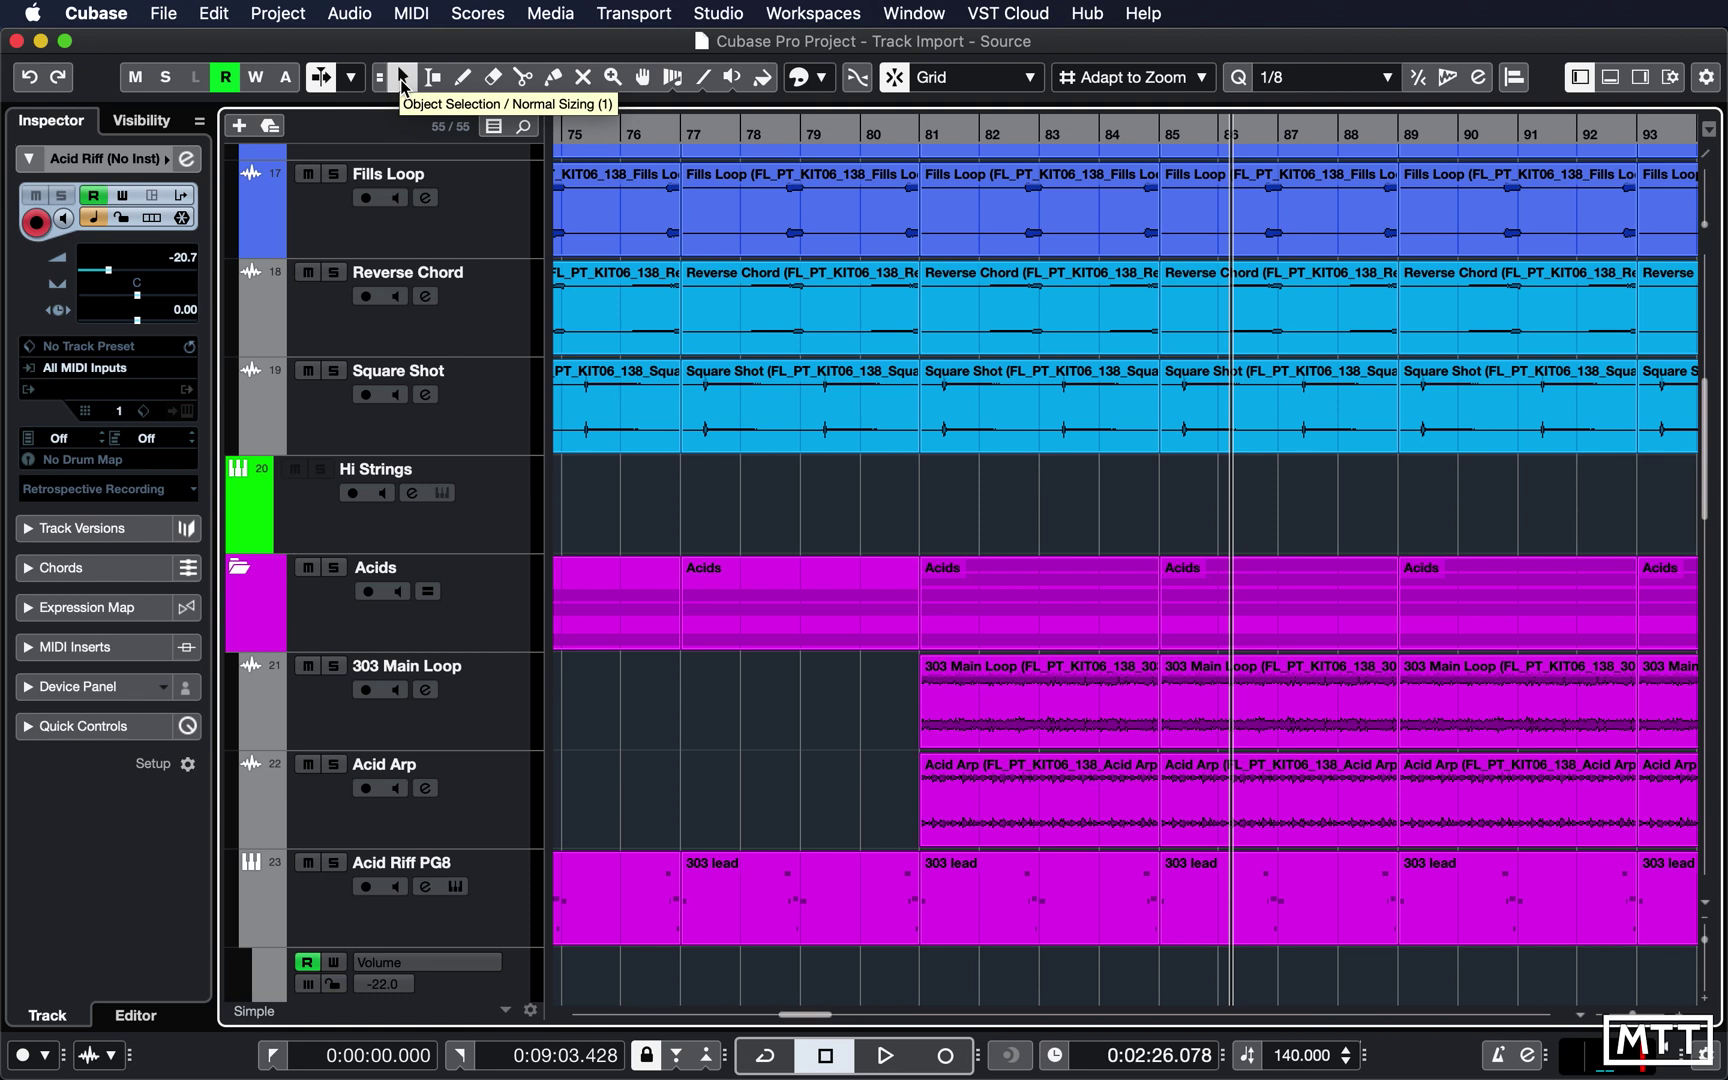
{"action": "left_click", "coordinate": [433, 80]}
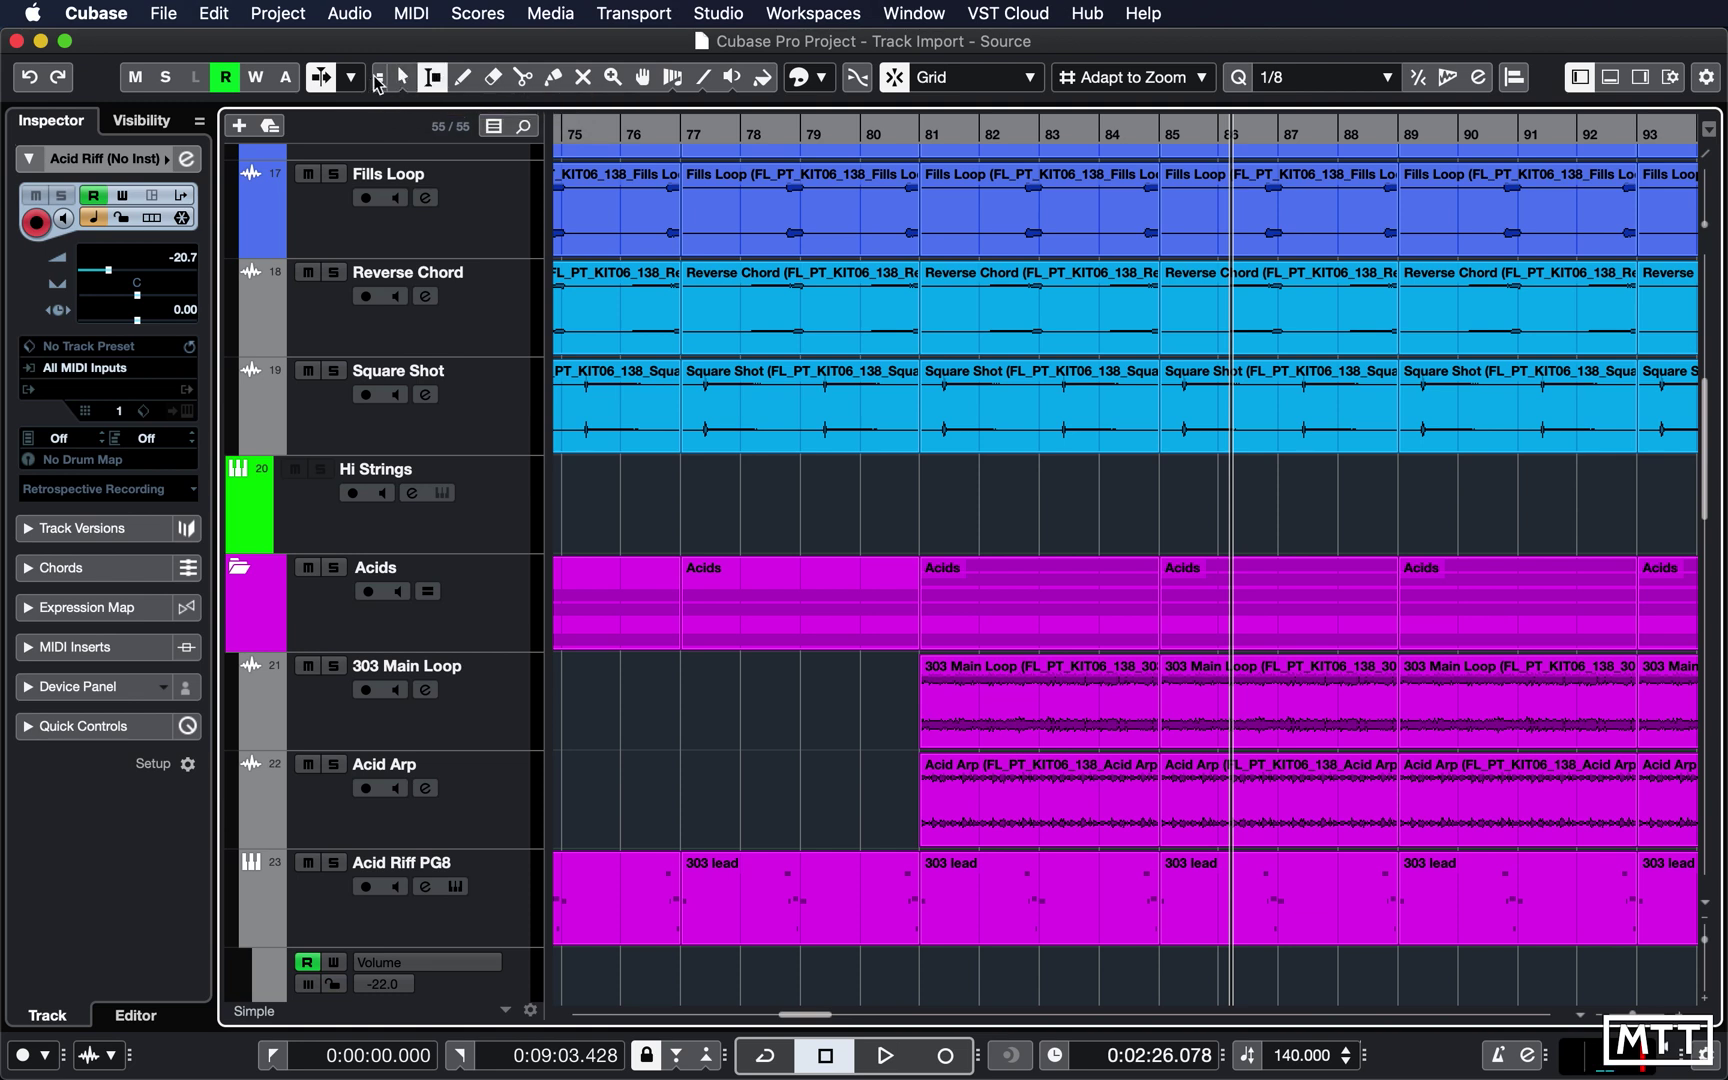
{"action": "left_click", "coordinate": [380, 80]}
Step: Select bars 75 to 77 in Acid Riff's volume automation lane, then clear the range
{"action": "scroll", "coordinate": [556, 481], "scroll_direction": "down", "scroll_amount": 10}
{"action": "scroll", "coordinate": [556, 481], "scroll_direction": "up", "scroll_amount": 2}
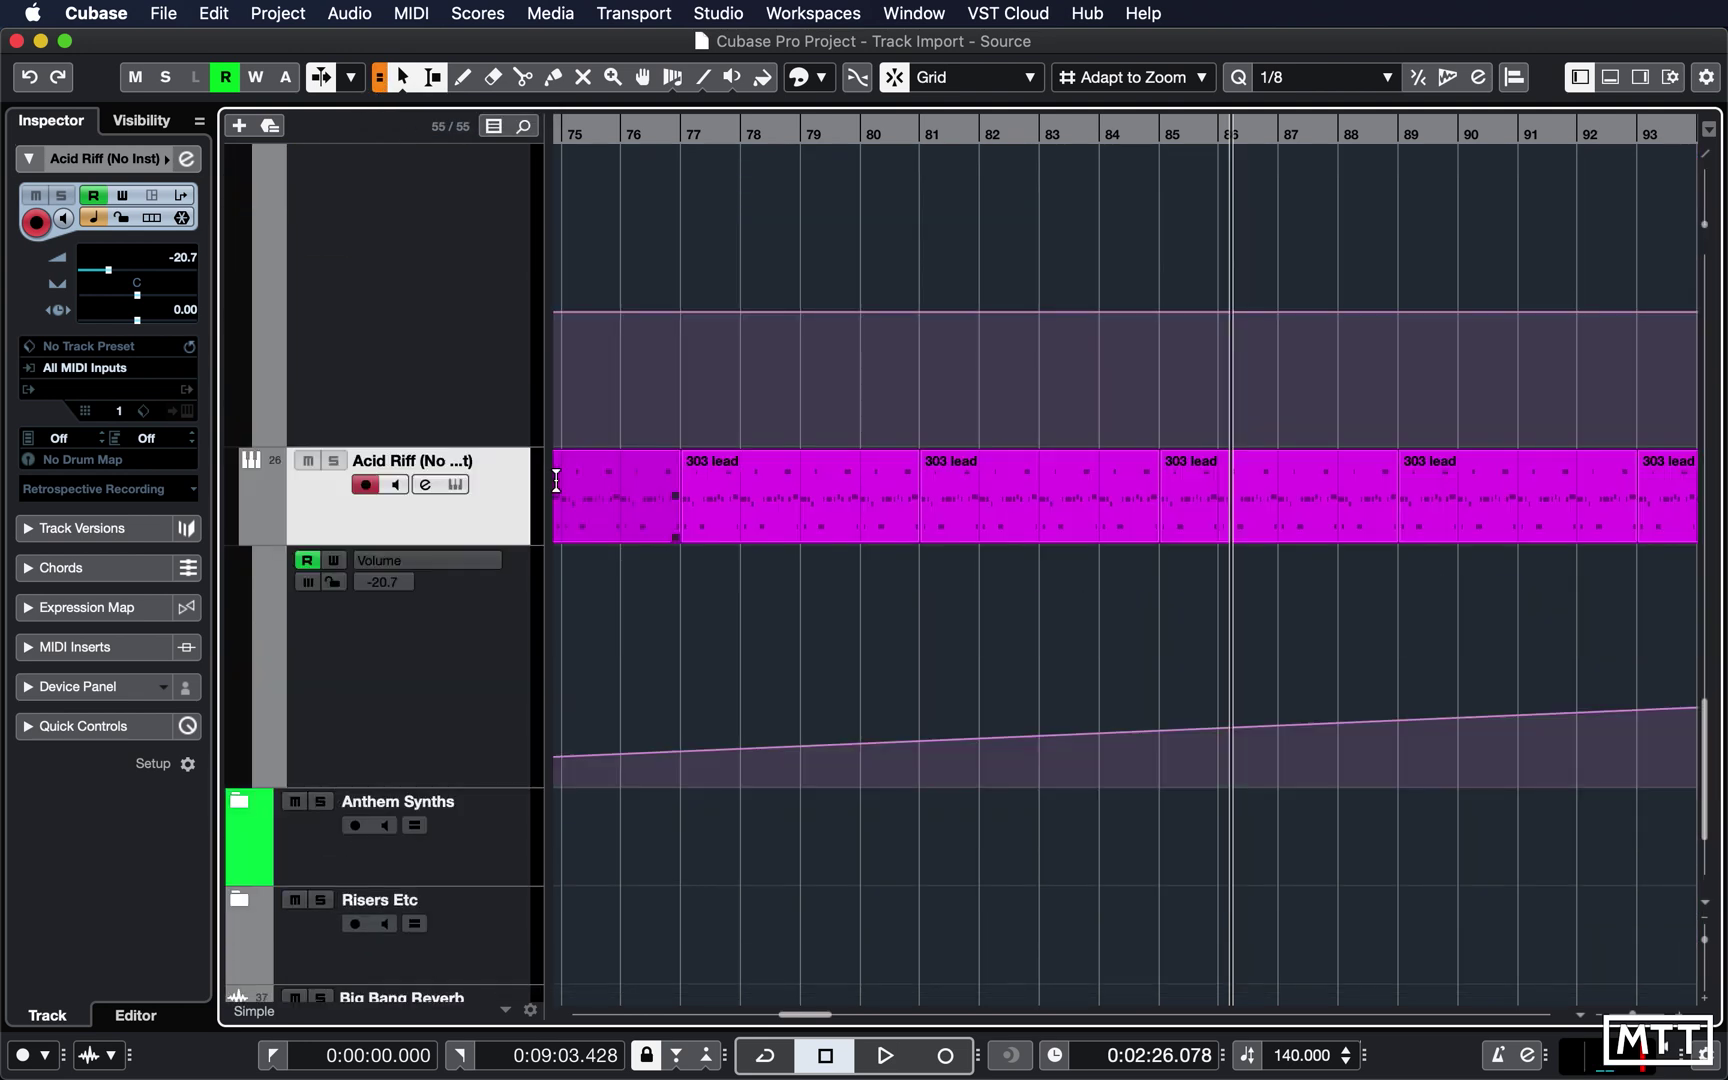
{"action": "scroll", "coordinate": [613, 540], "scroll_direction": "down", "scroll_amount": 3}
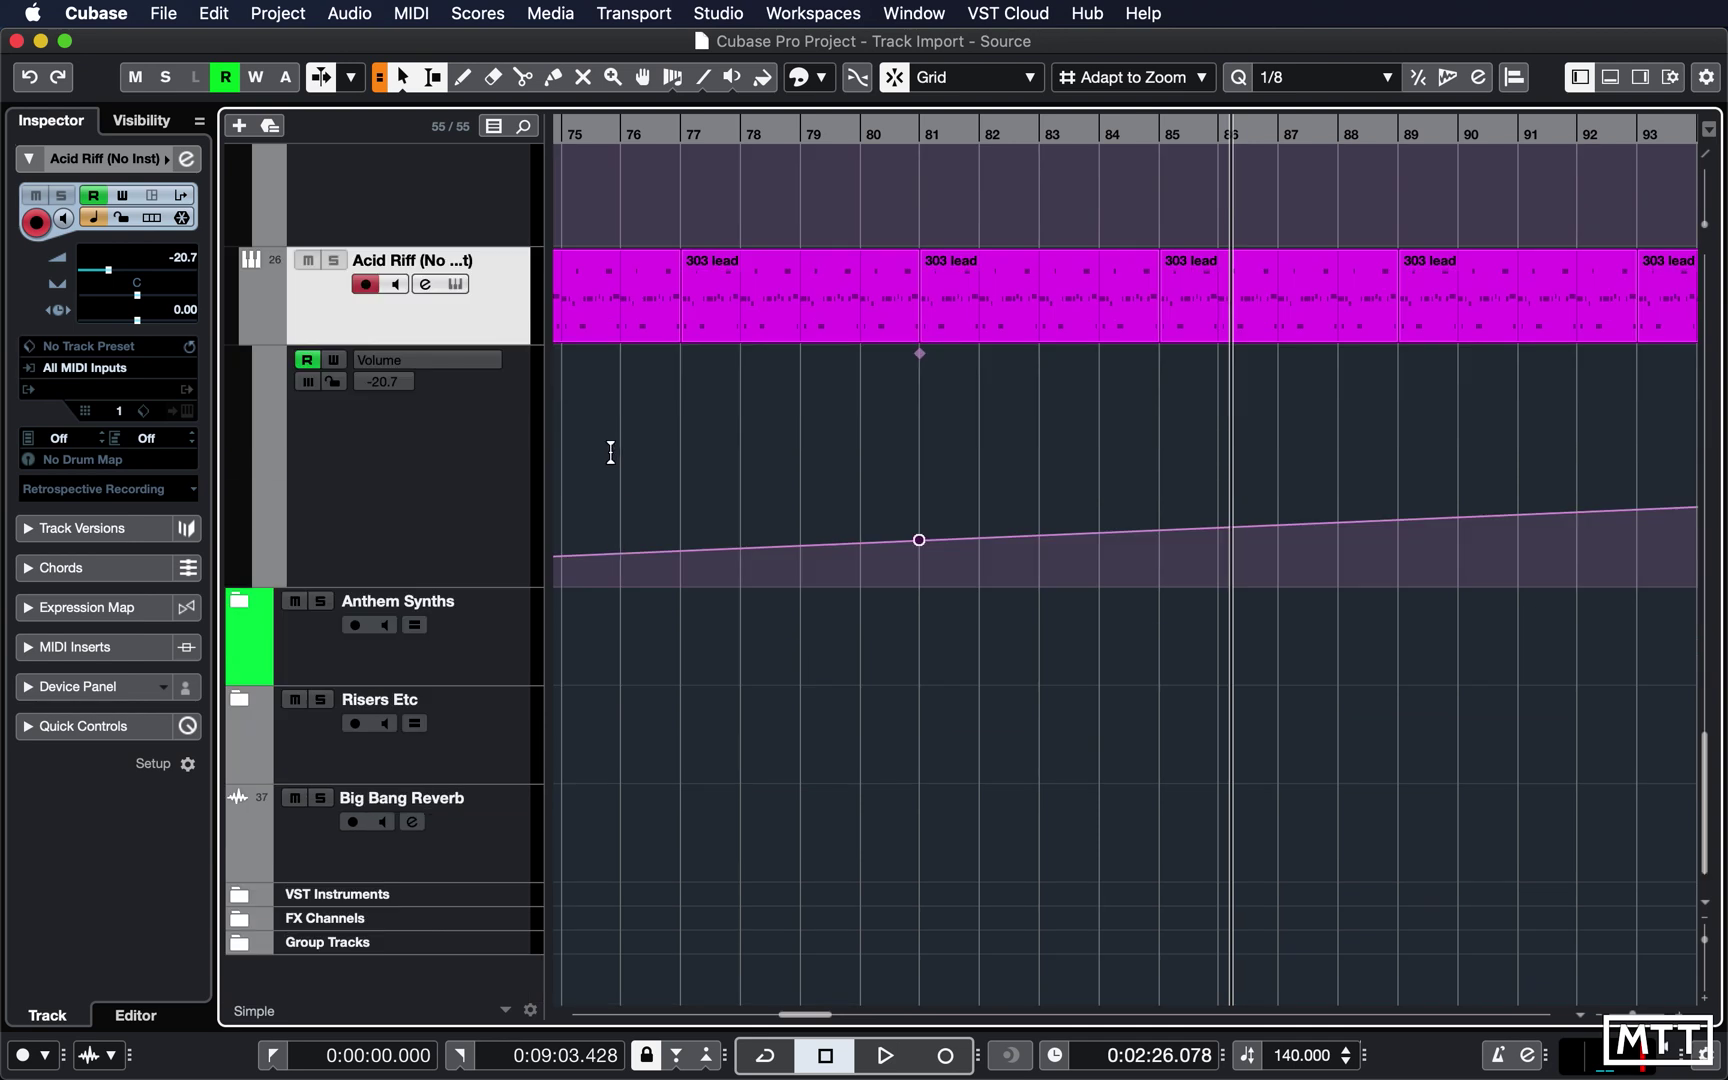
{"action": "left_click_drag", "start_coordinate": [578, 381], "coordinate": [787, 397]}
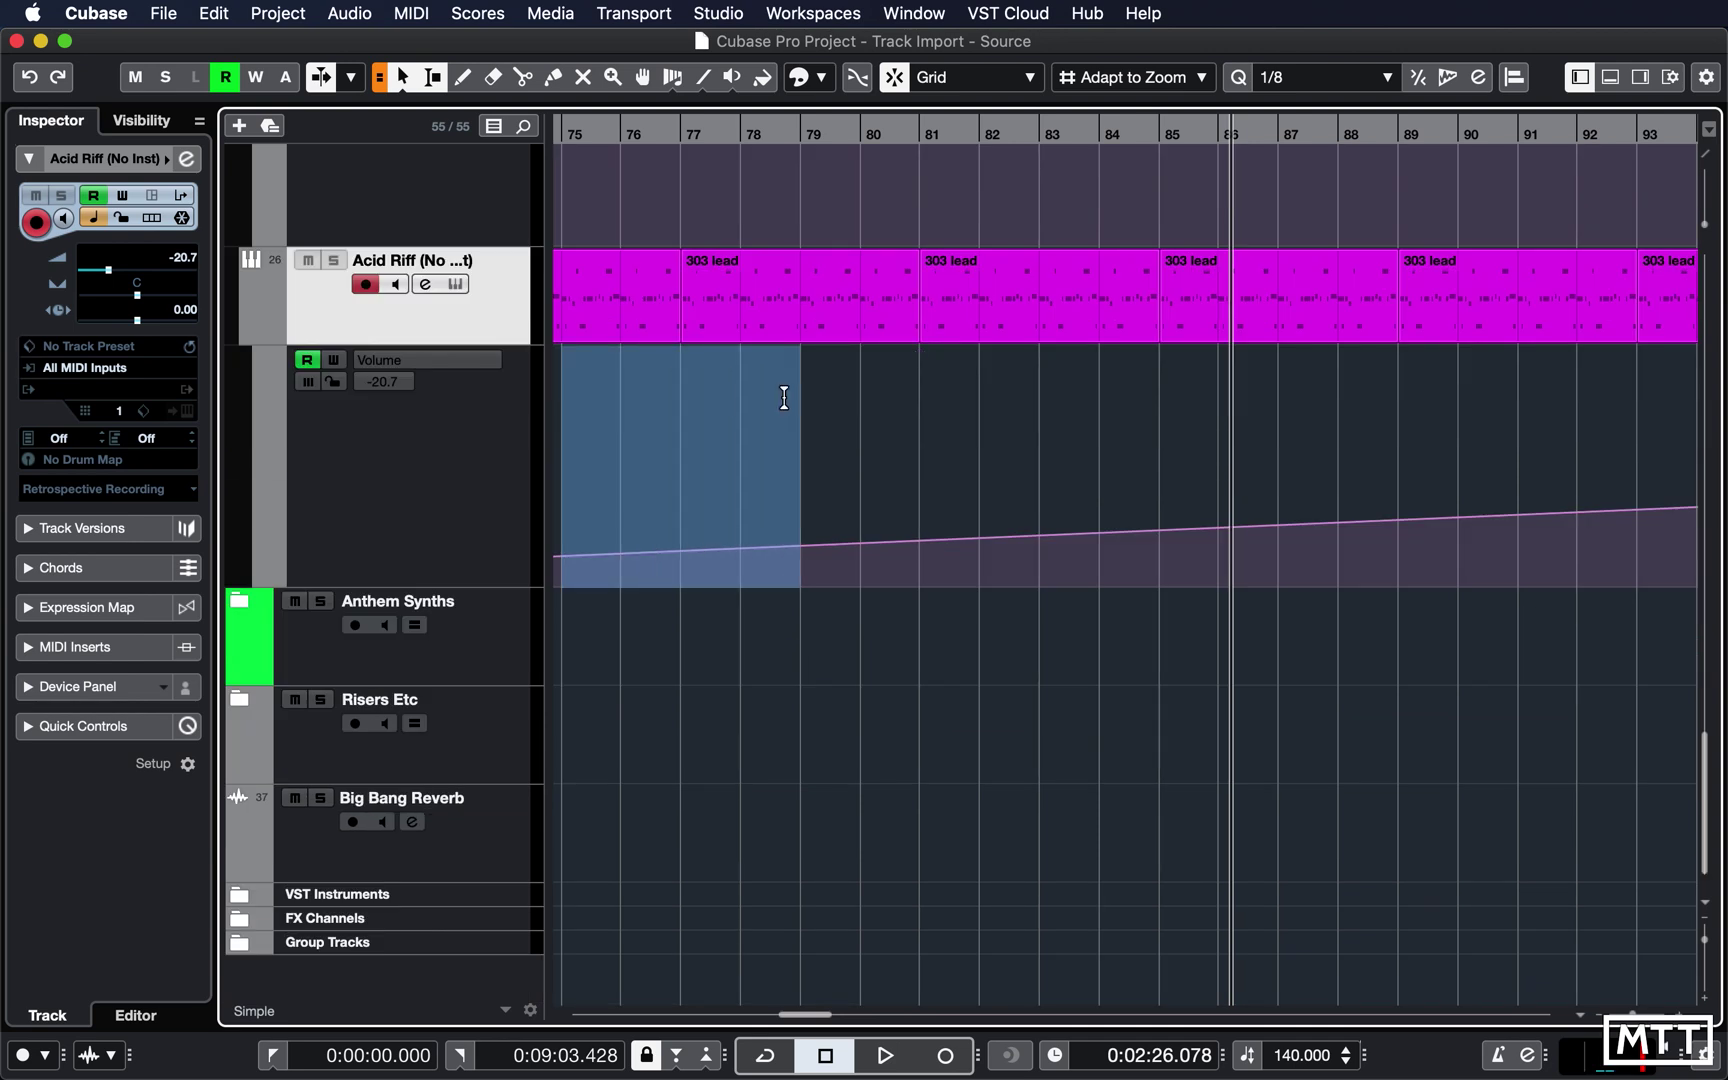
{"action": "left_click", "coordinate": [596, 527]}
{"action": "left_click_drag", "start_coordinate": [568, 516], "coordinate": [809, 581]}
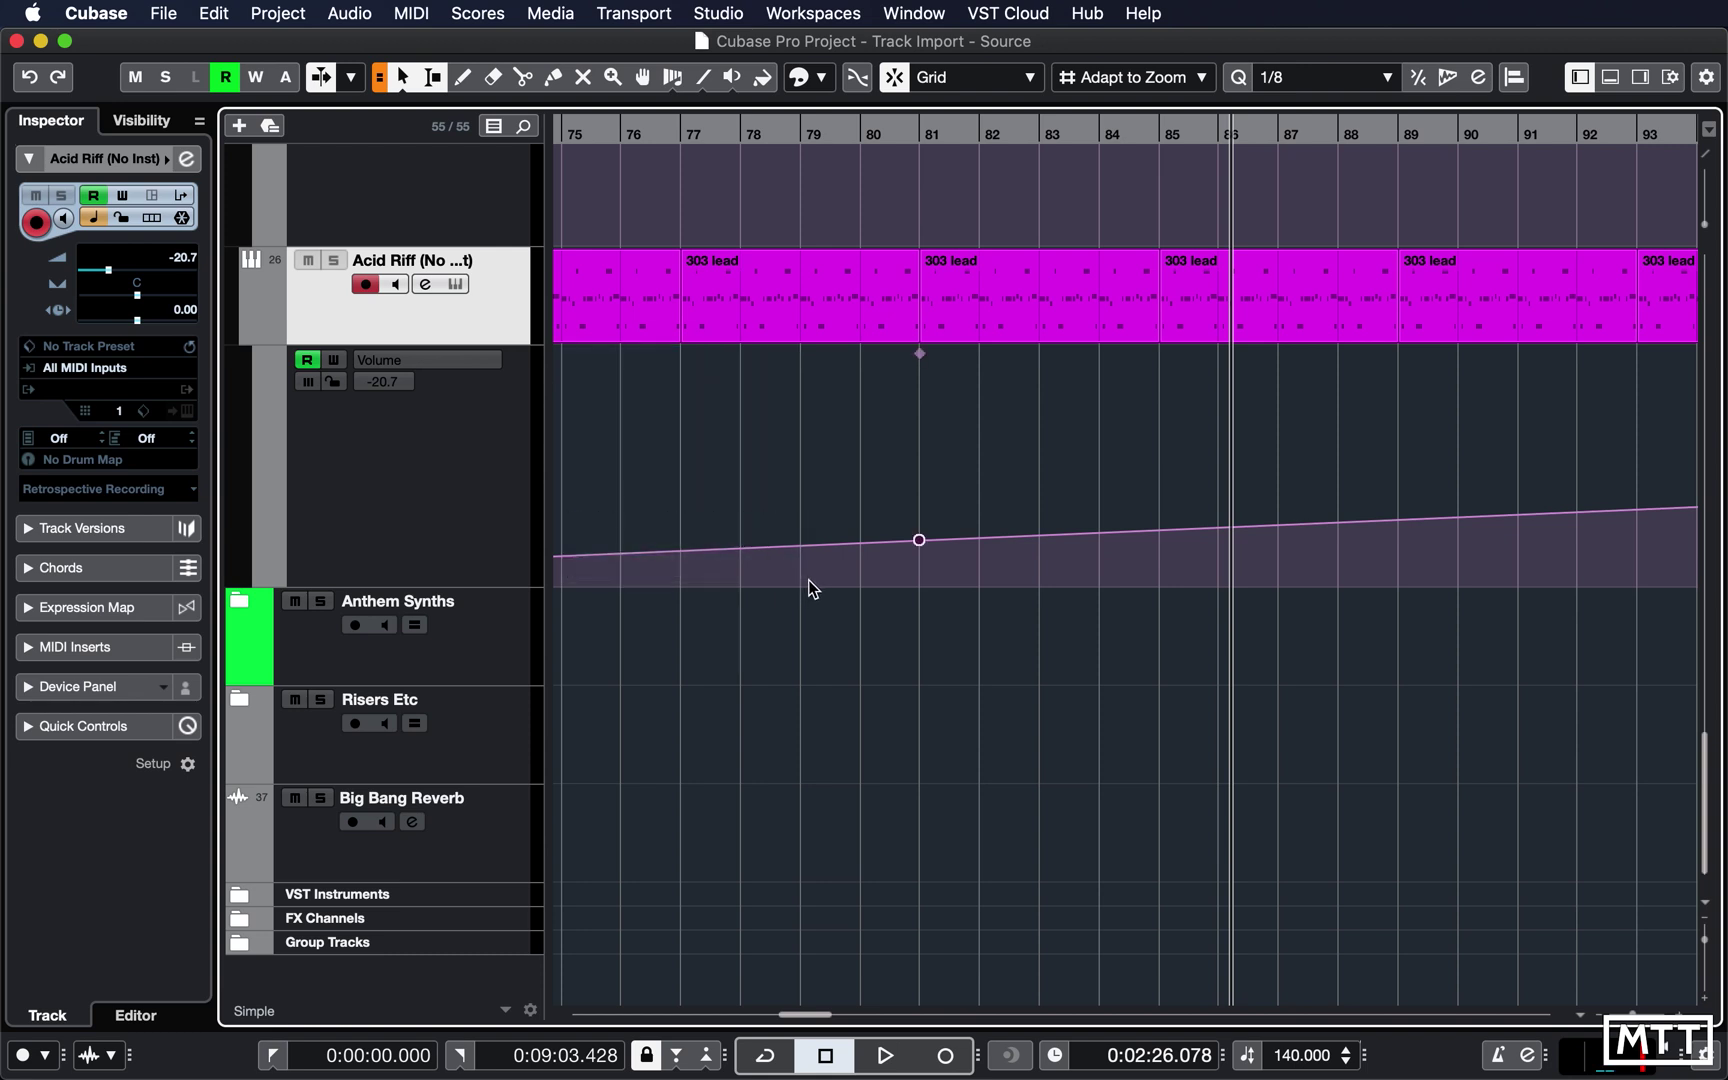
{"action": "left_click", "coordinate": [772, 326]}
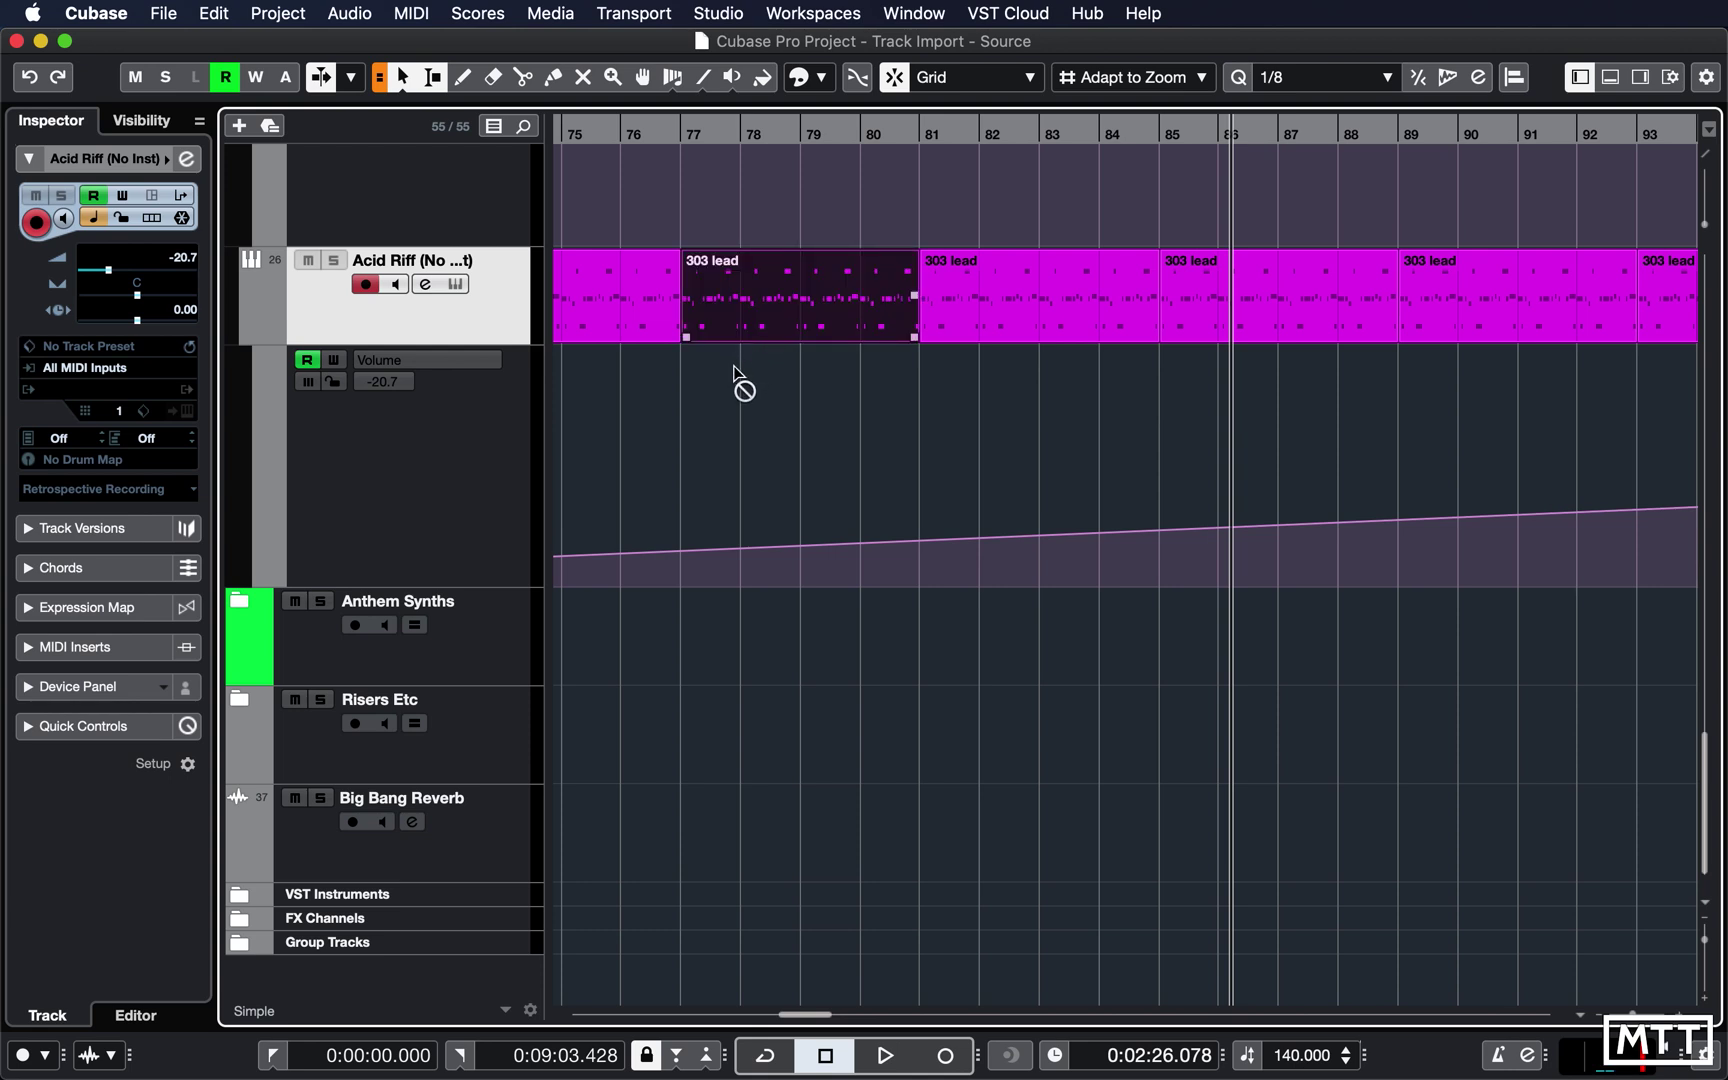
{"action": "left_click_drag", "start_coordinate": [760, 335], "coordinate": [800, 280]}
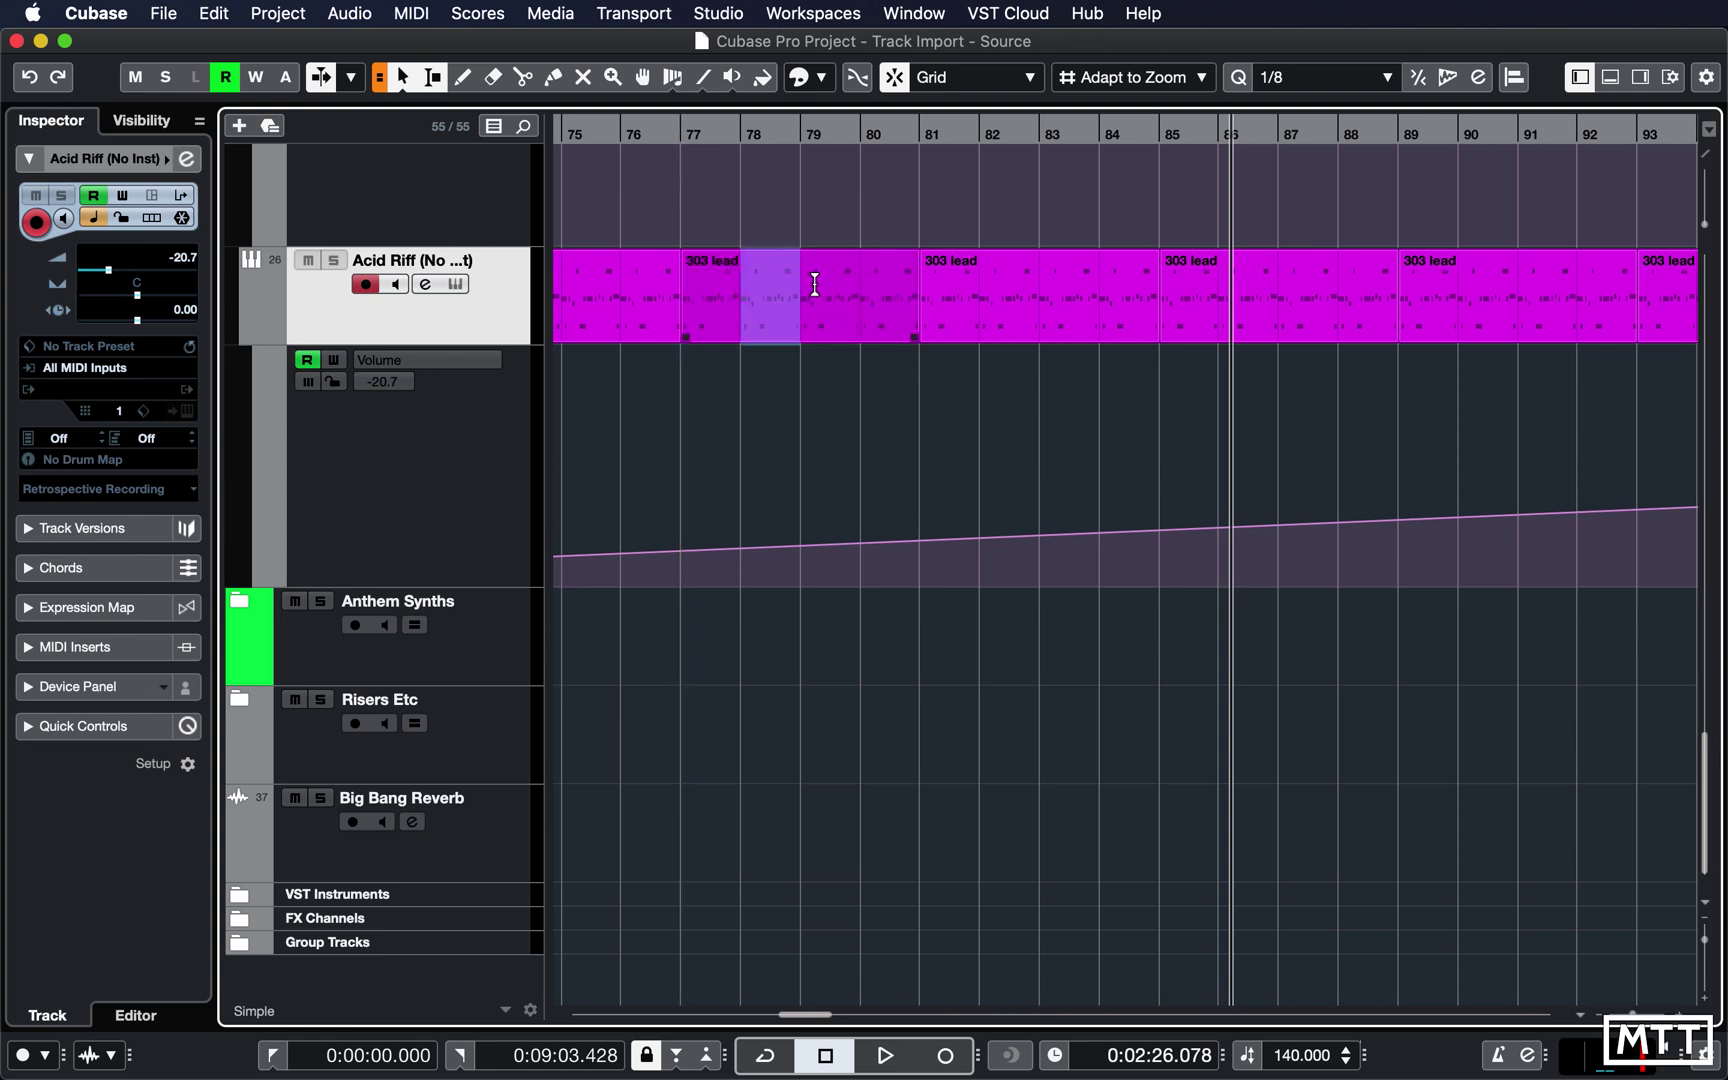
{"action": "left_click", "coordinate": [806, 278]}
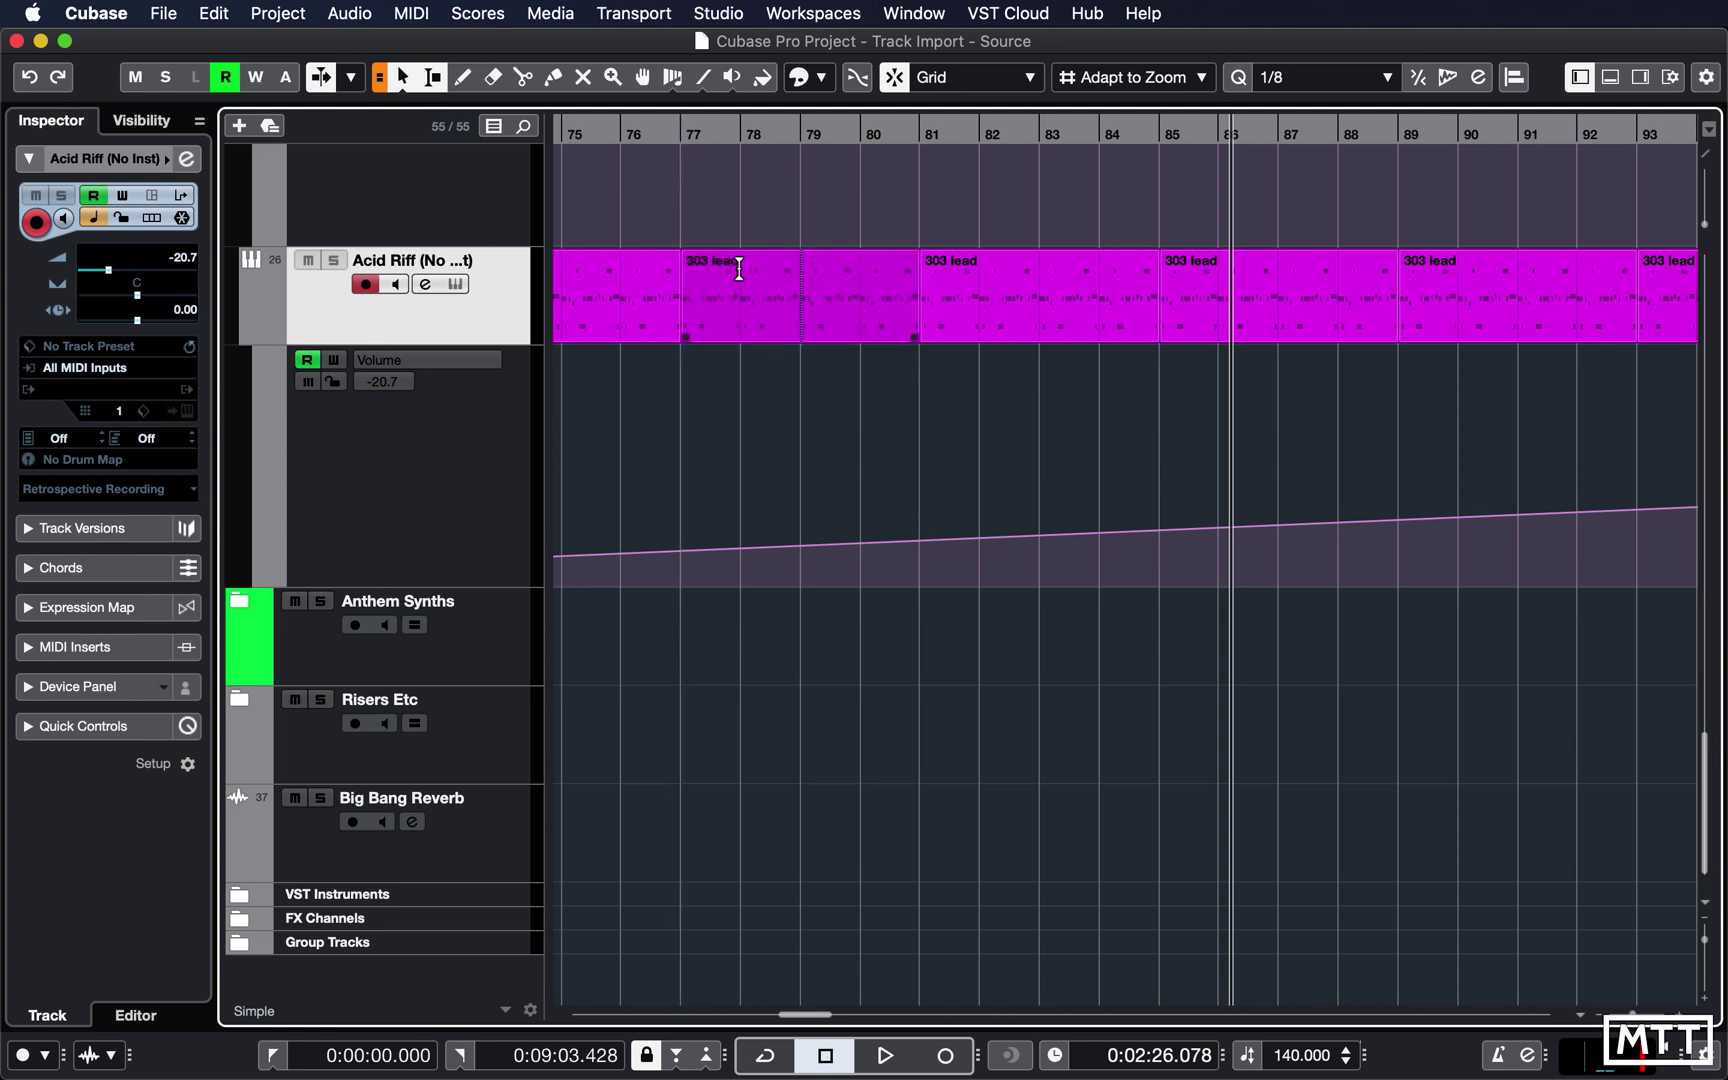
{"action": "left_click_drag", "start_coordinate": [738, 270], "coordinate": [684, 278]}
{"action": "key", "text": "super+z"}
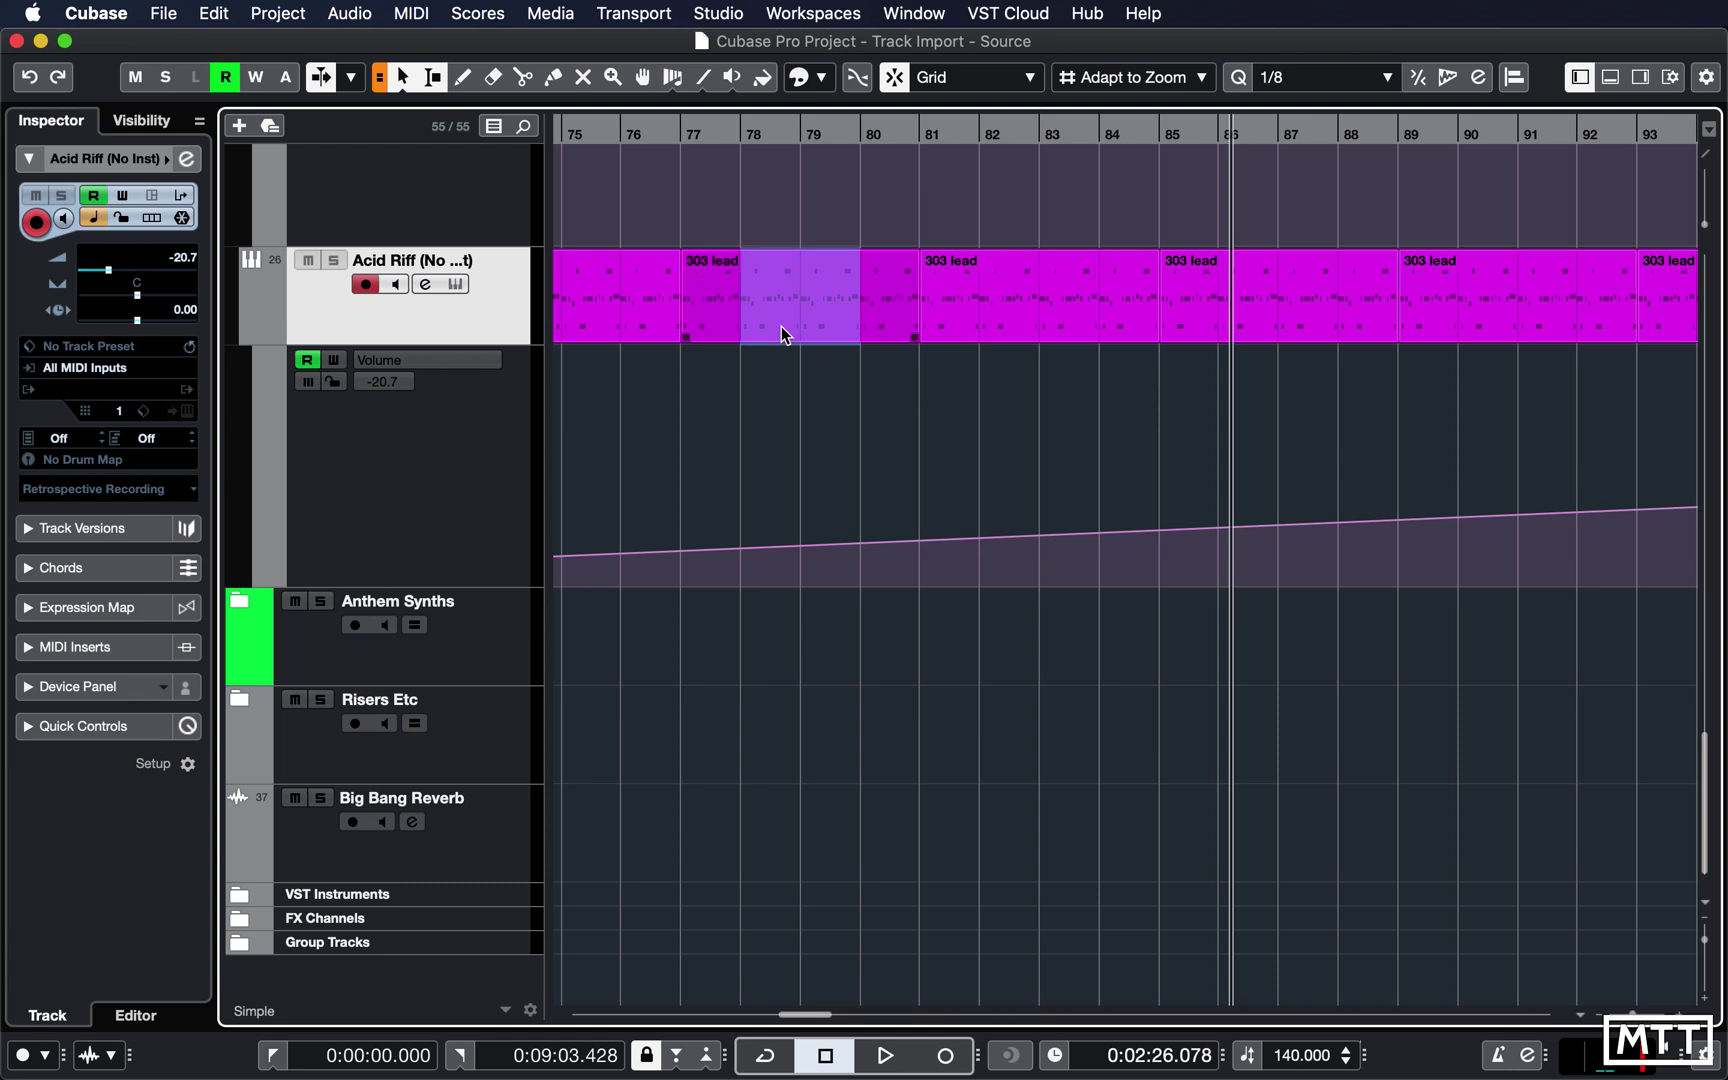
{"action": "left_click", "coordinate": [788, 368]}
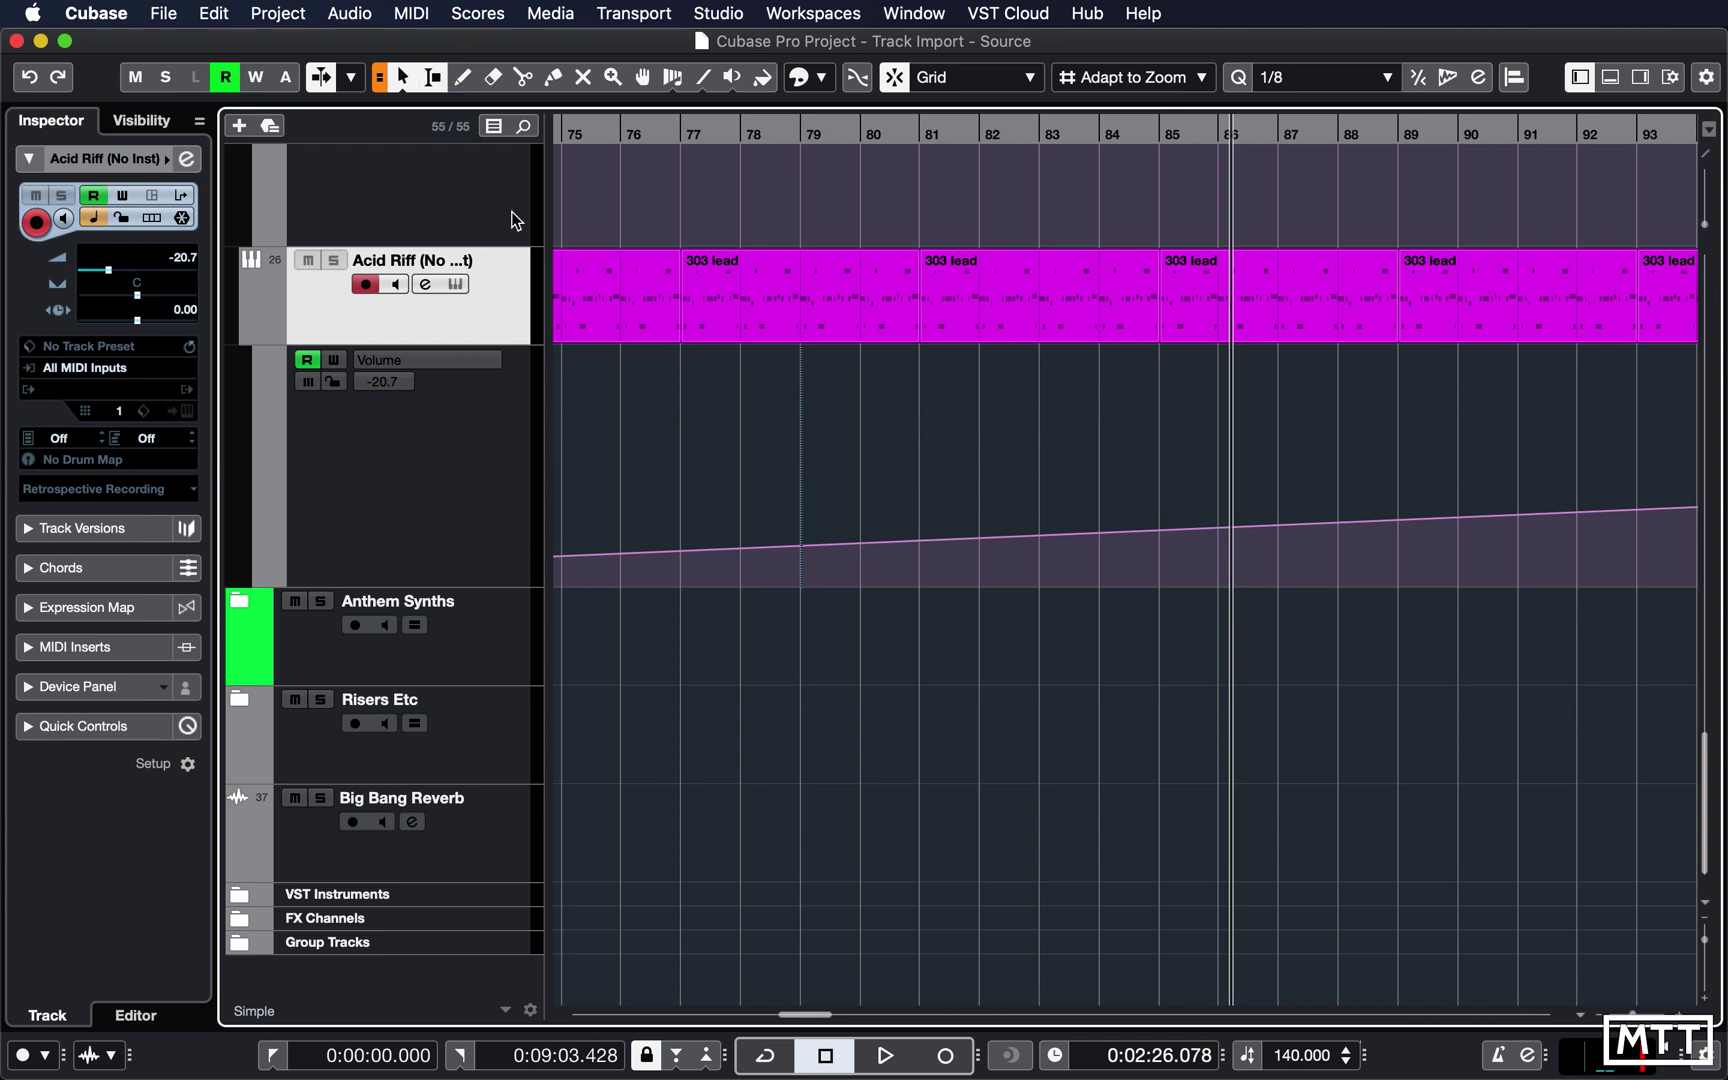
{"action": "left_click", "coordinate": [401, 77]}
{"action": "left_click", "coordinate": [379, 84]}
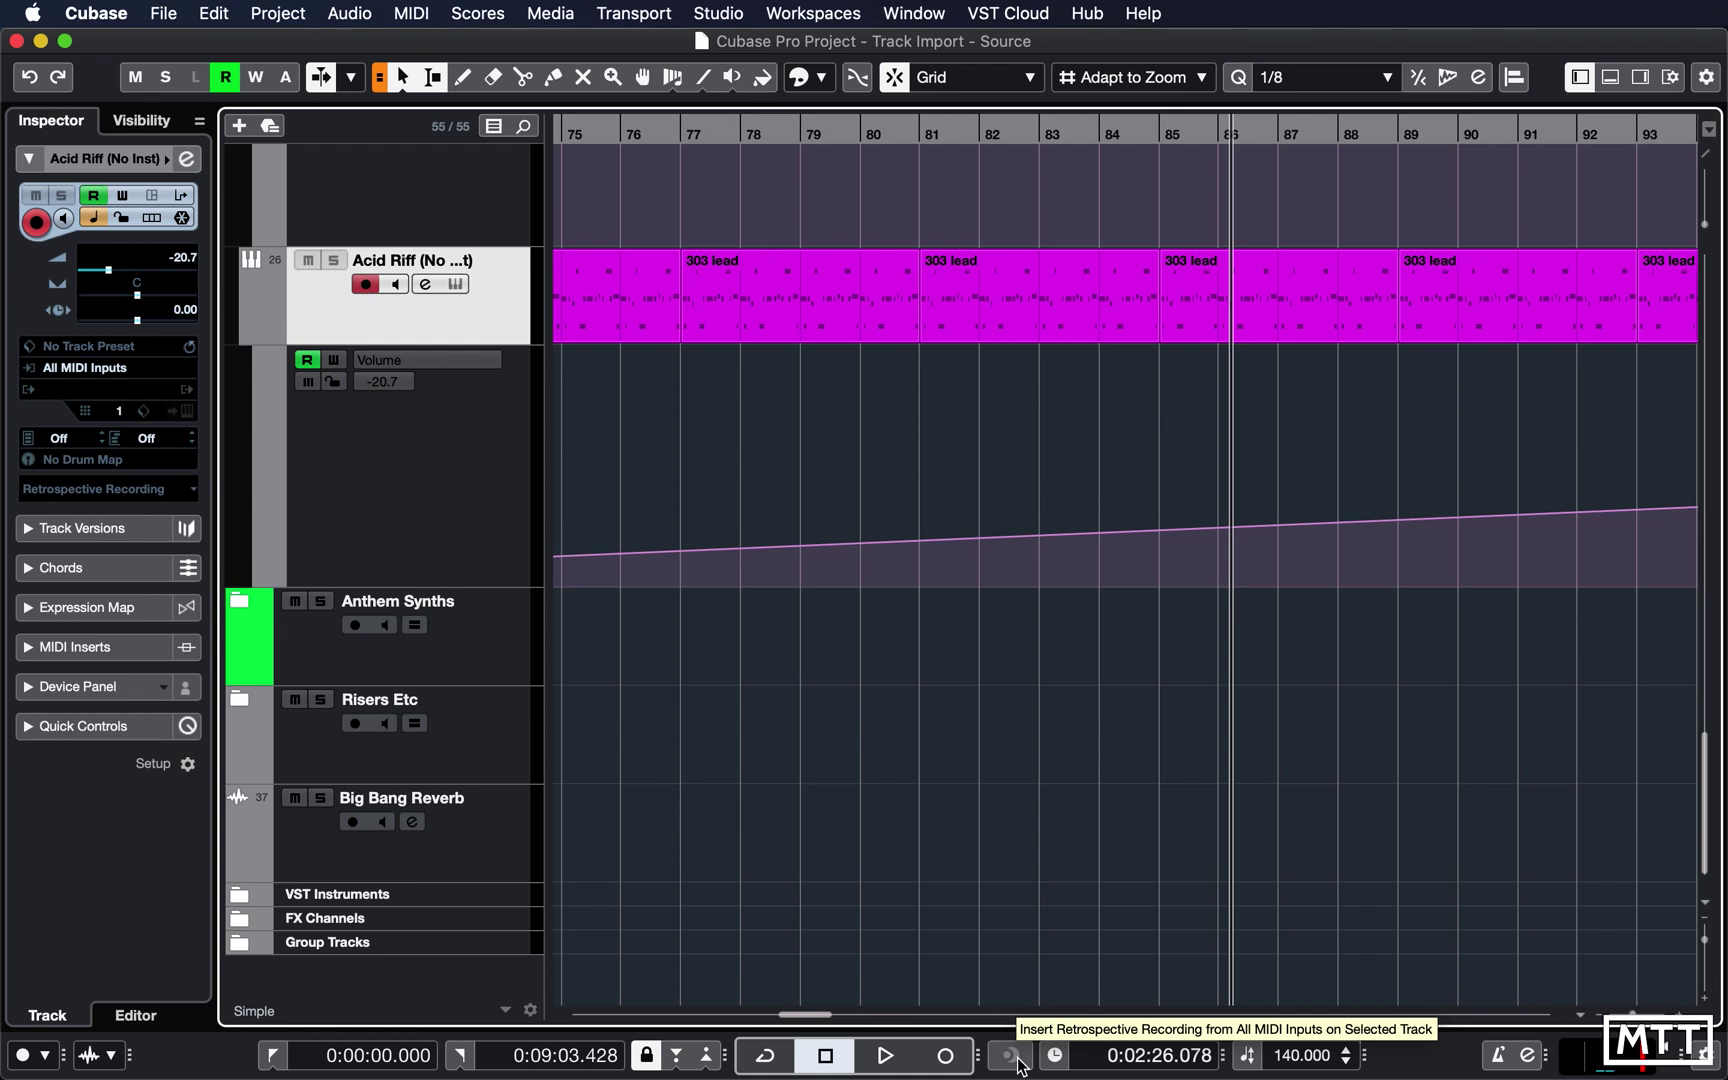
Step: Load MultiTap Delay from the Default collection into Main Bass Loop's first insert slot
{"action": "scroll", "coordinate": [394, 531], "scroll_direction": "up", "scroll_amount": 15}
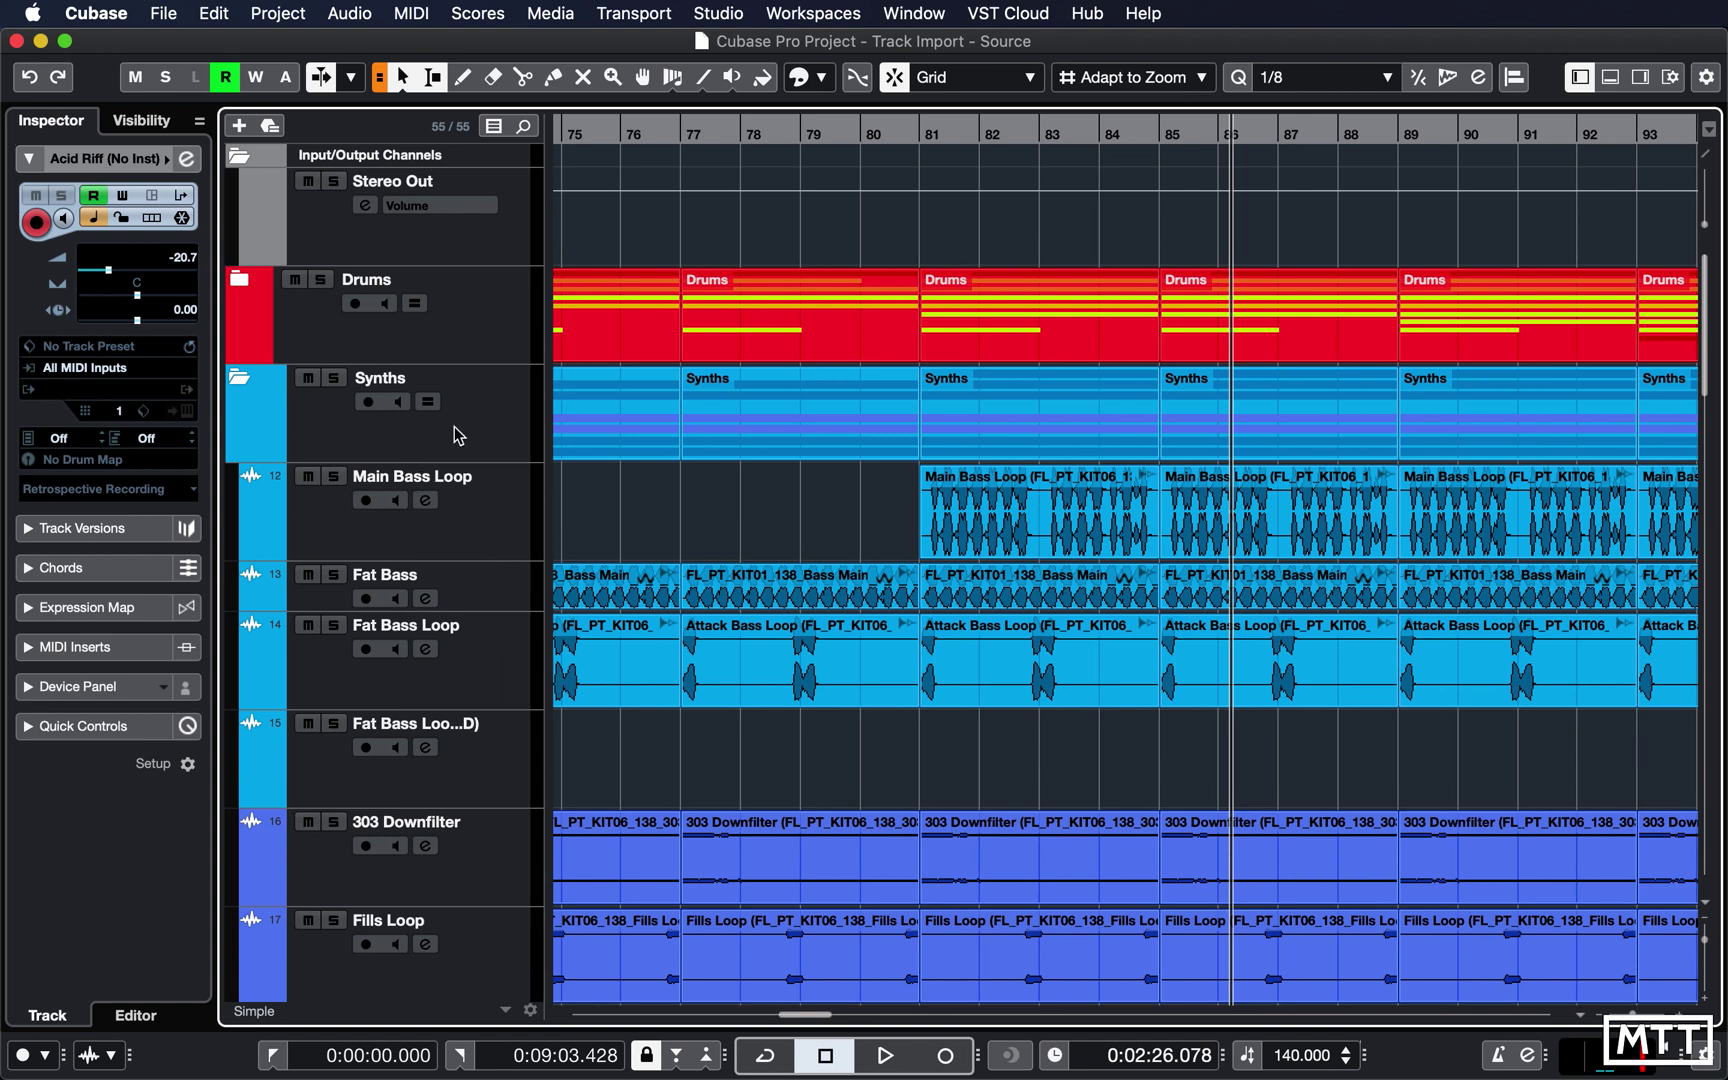
{"action": "left_click", "coordinate": [472, 520]}
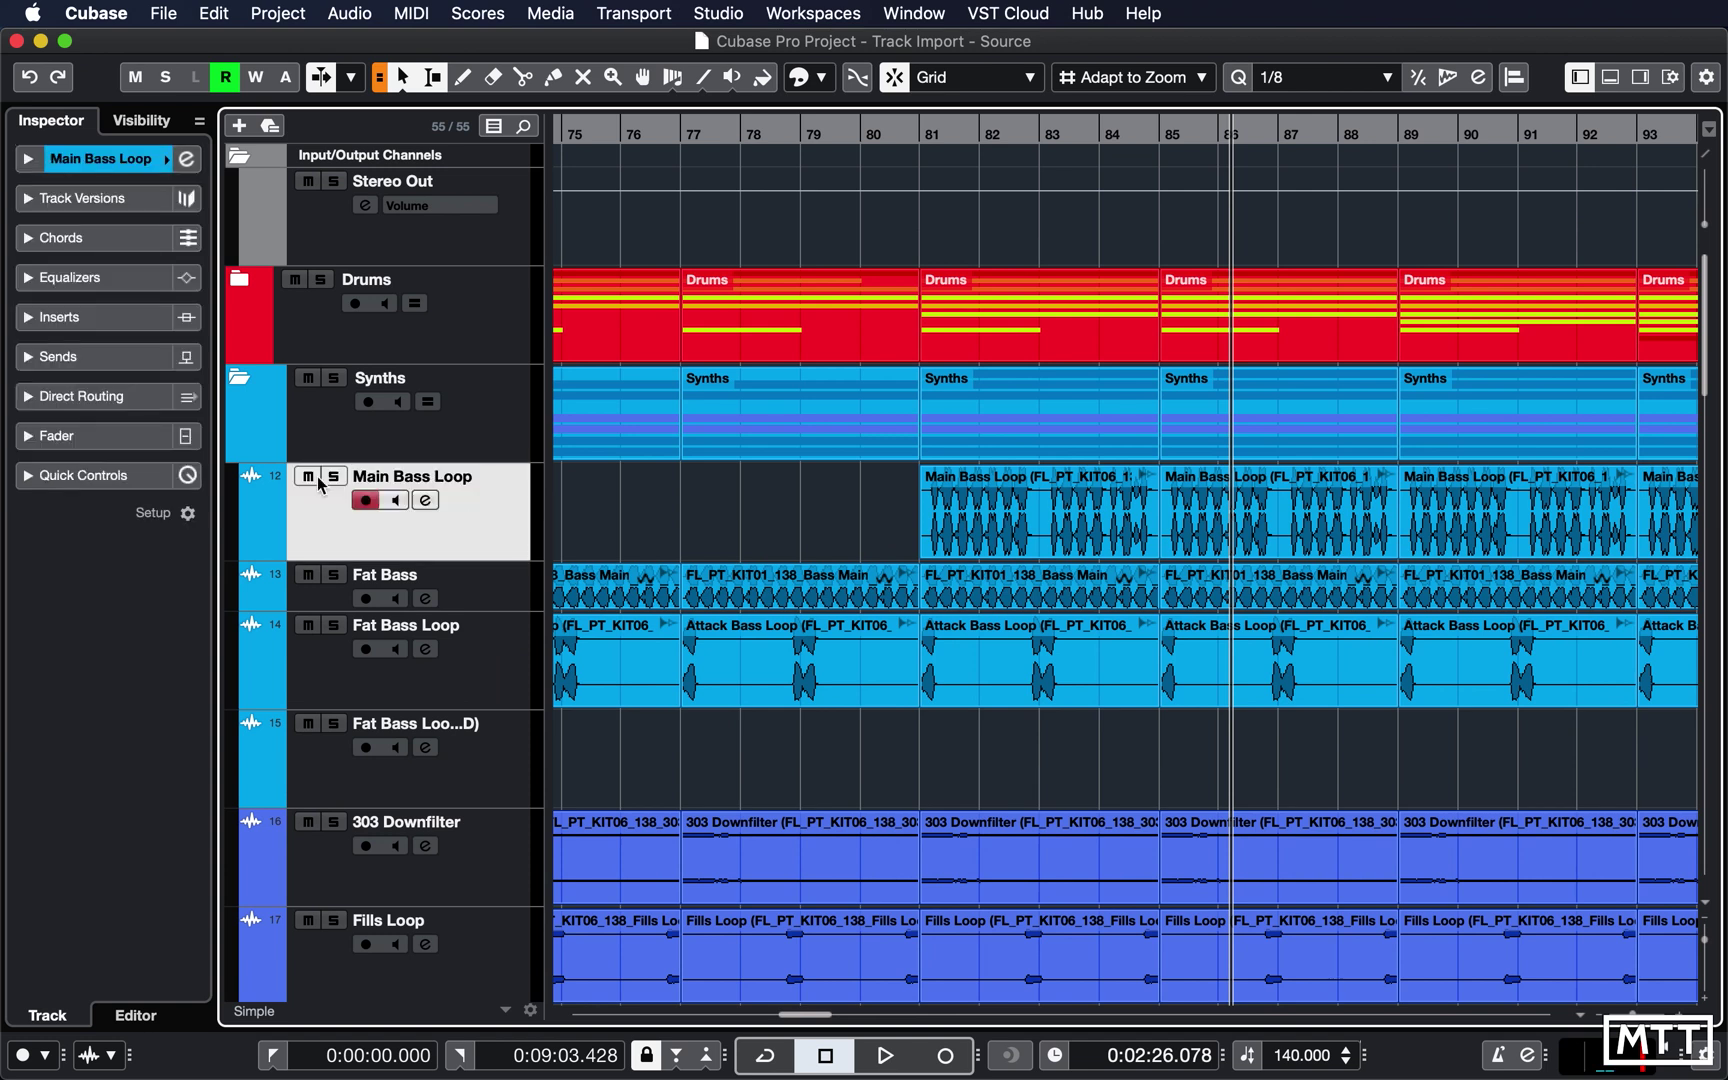
{"action": "left_click", "coordinate": [60, 317]}
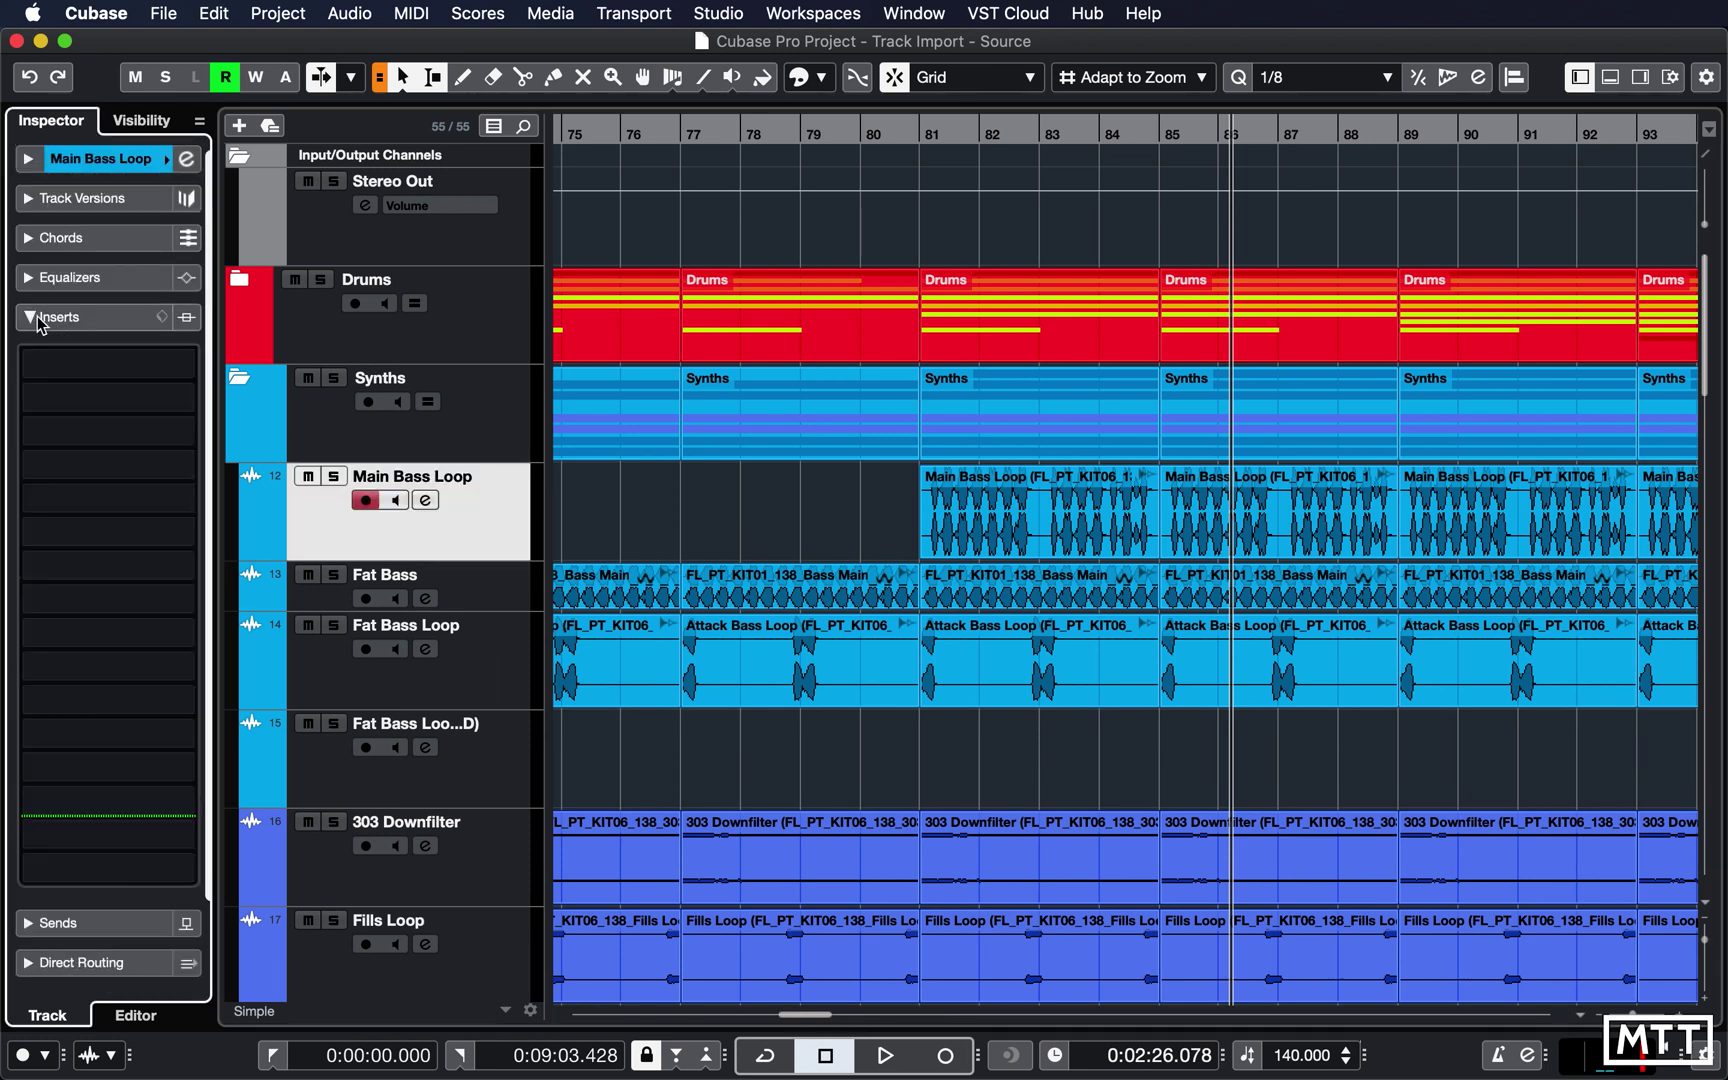
{"action": "left_click", "coordinate": [118, 368]}
{"action": "left_click", "coordinate": [363, 364]}
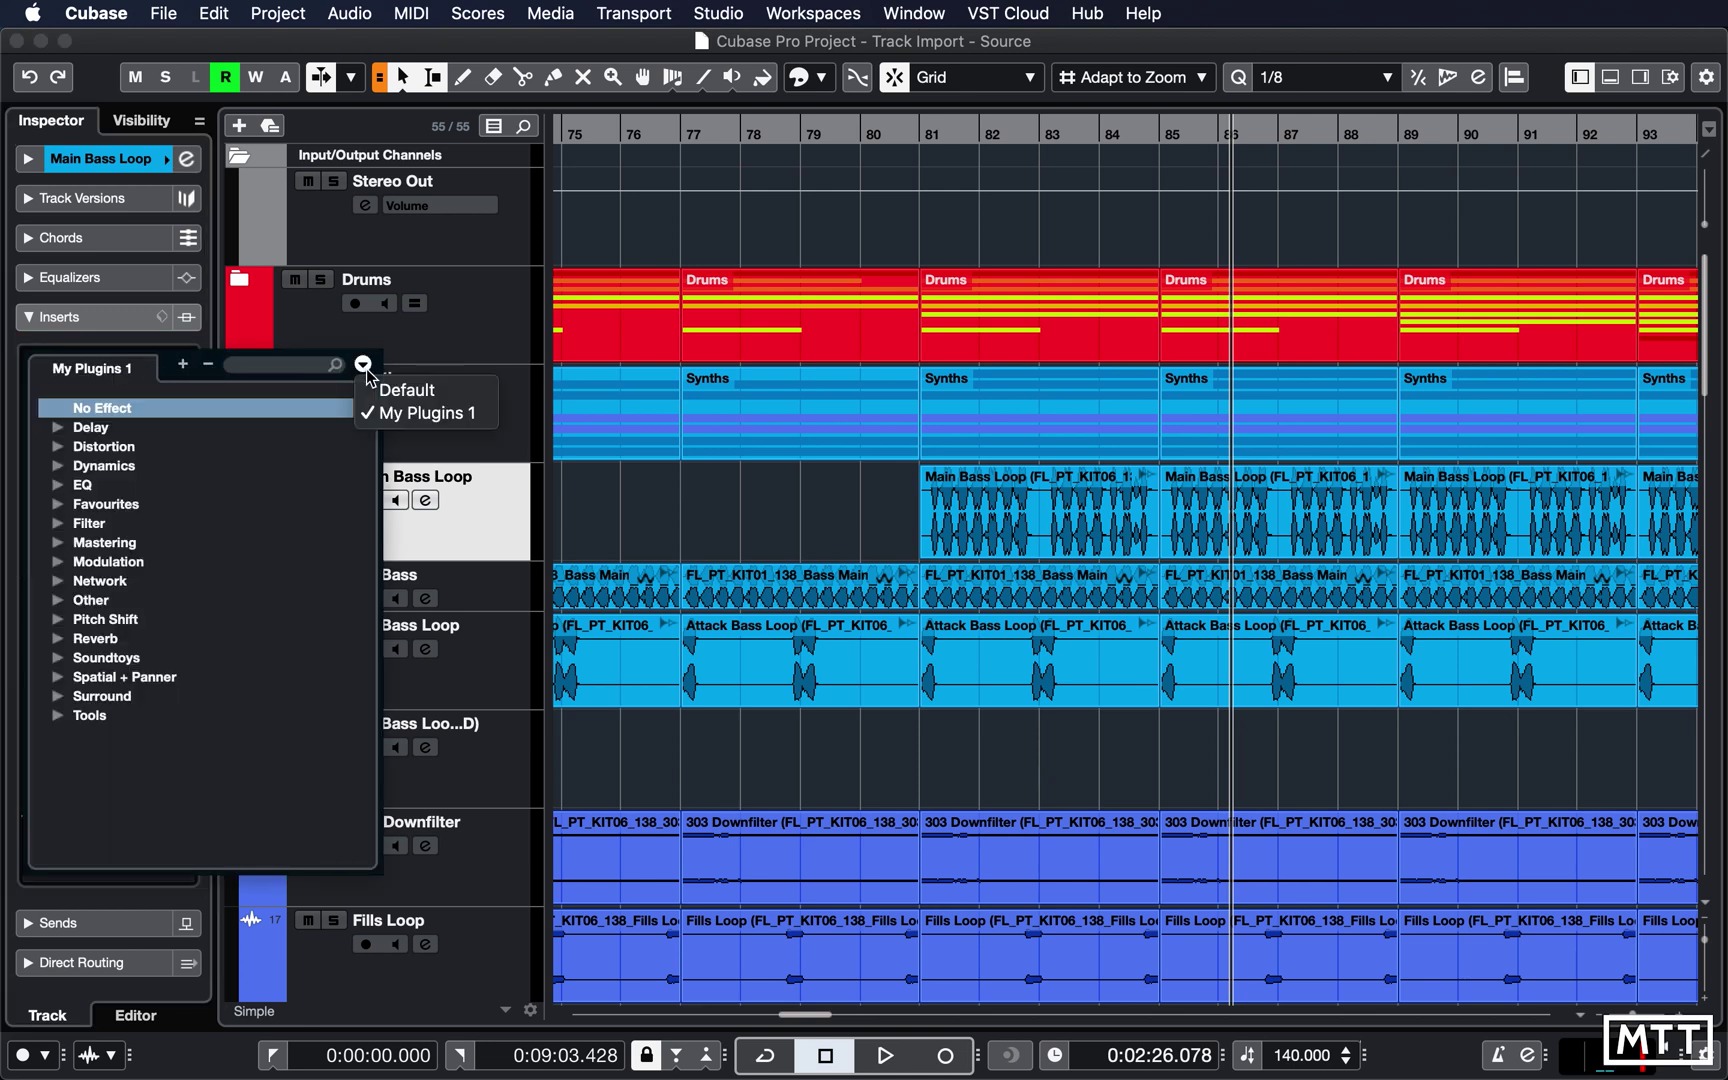
{"action": "left_click", "coordinate": [390, 388]}
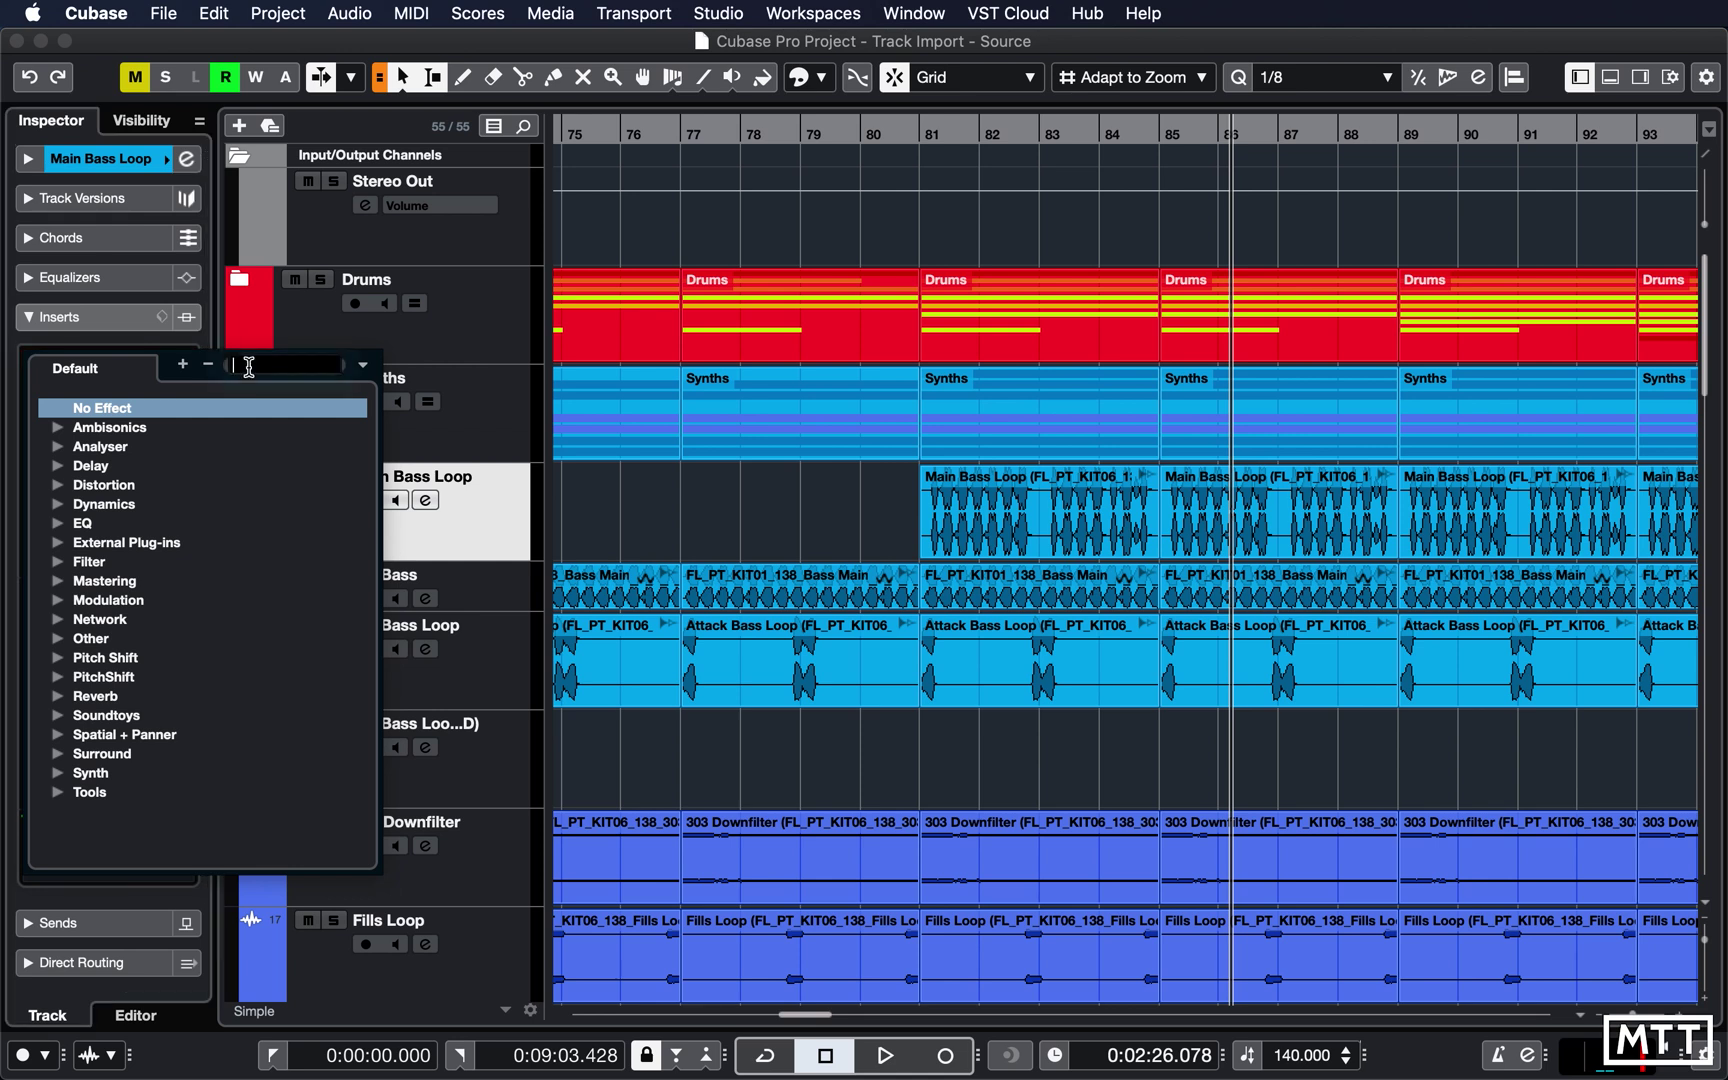
{"action": "left_click", "coordinate": [245, 365]}
{"action": "type", "text": "mul"}
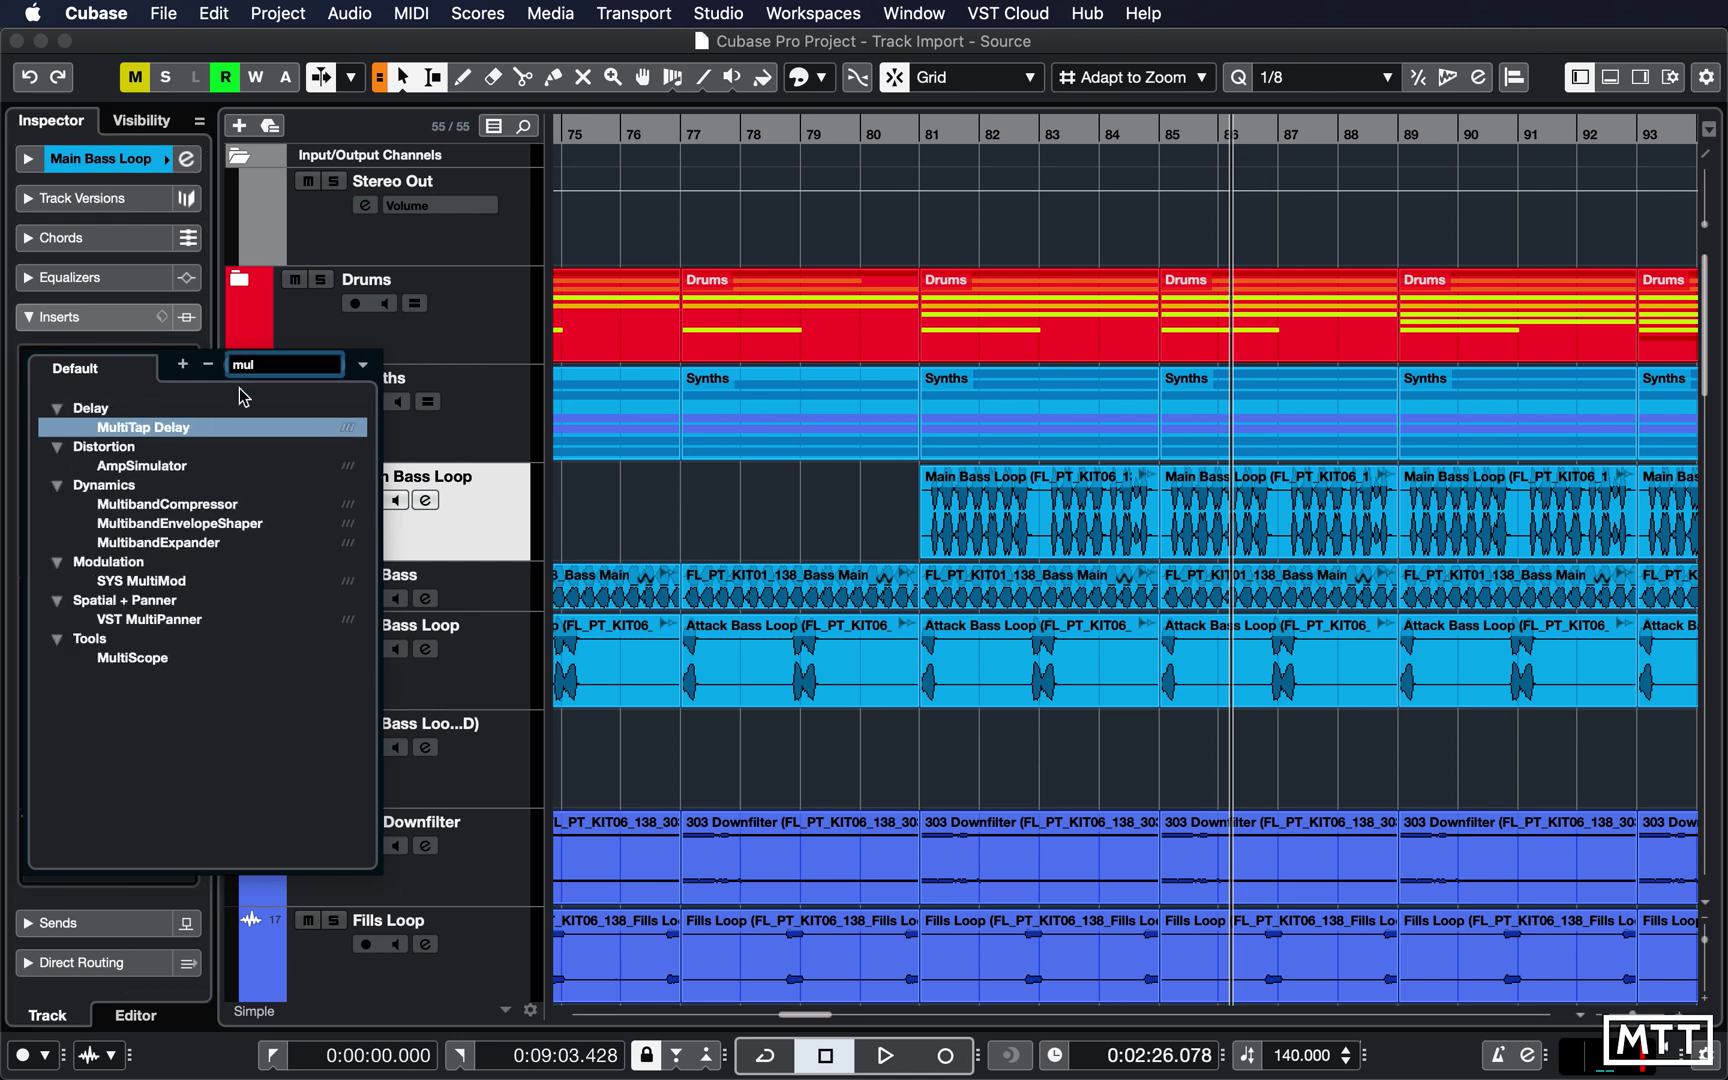
{"action": "key", "text": "Escape"}
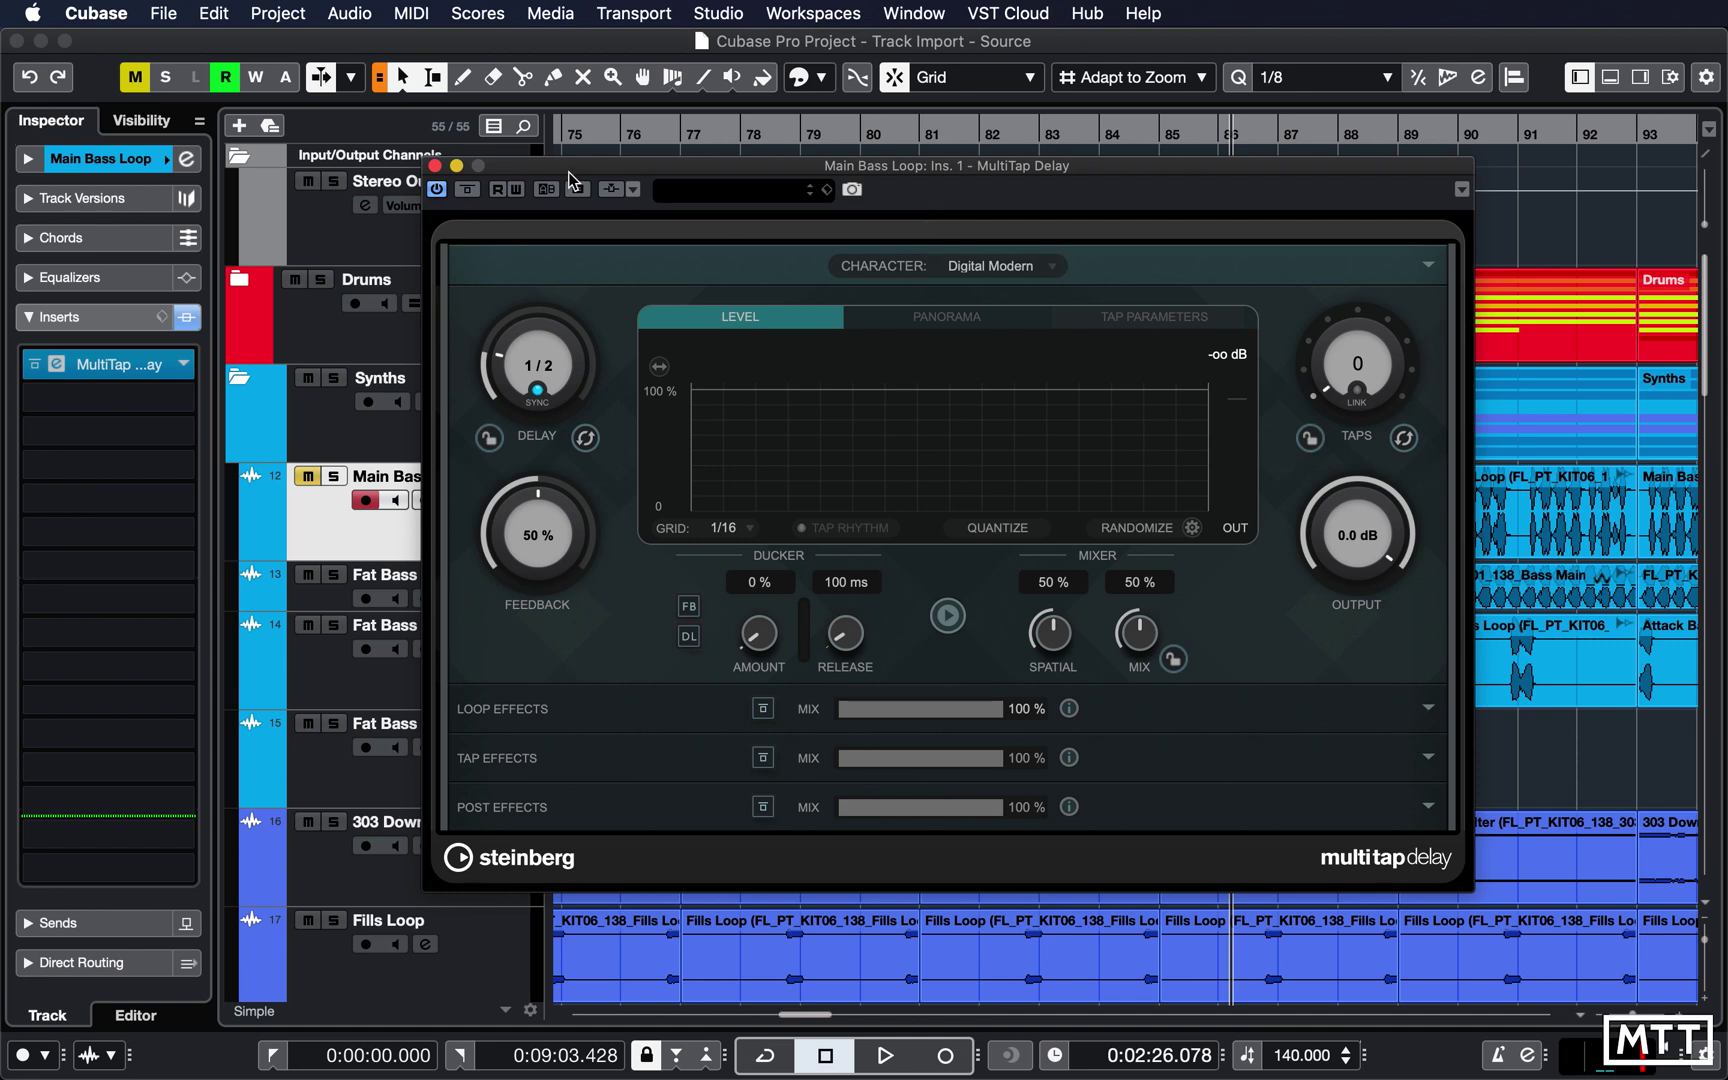
{"action": "left_click", "coordinate": [435, 165]}
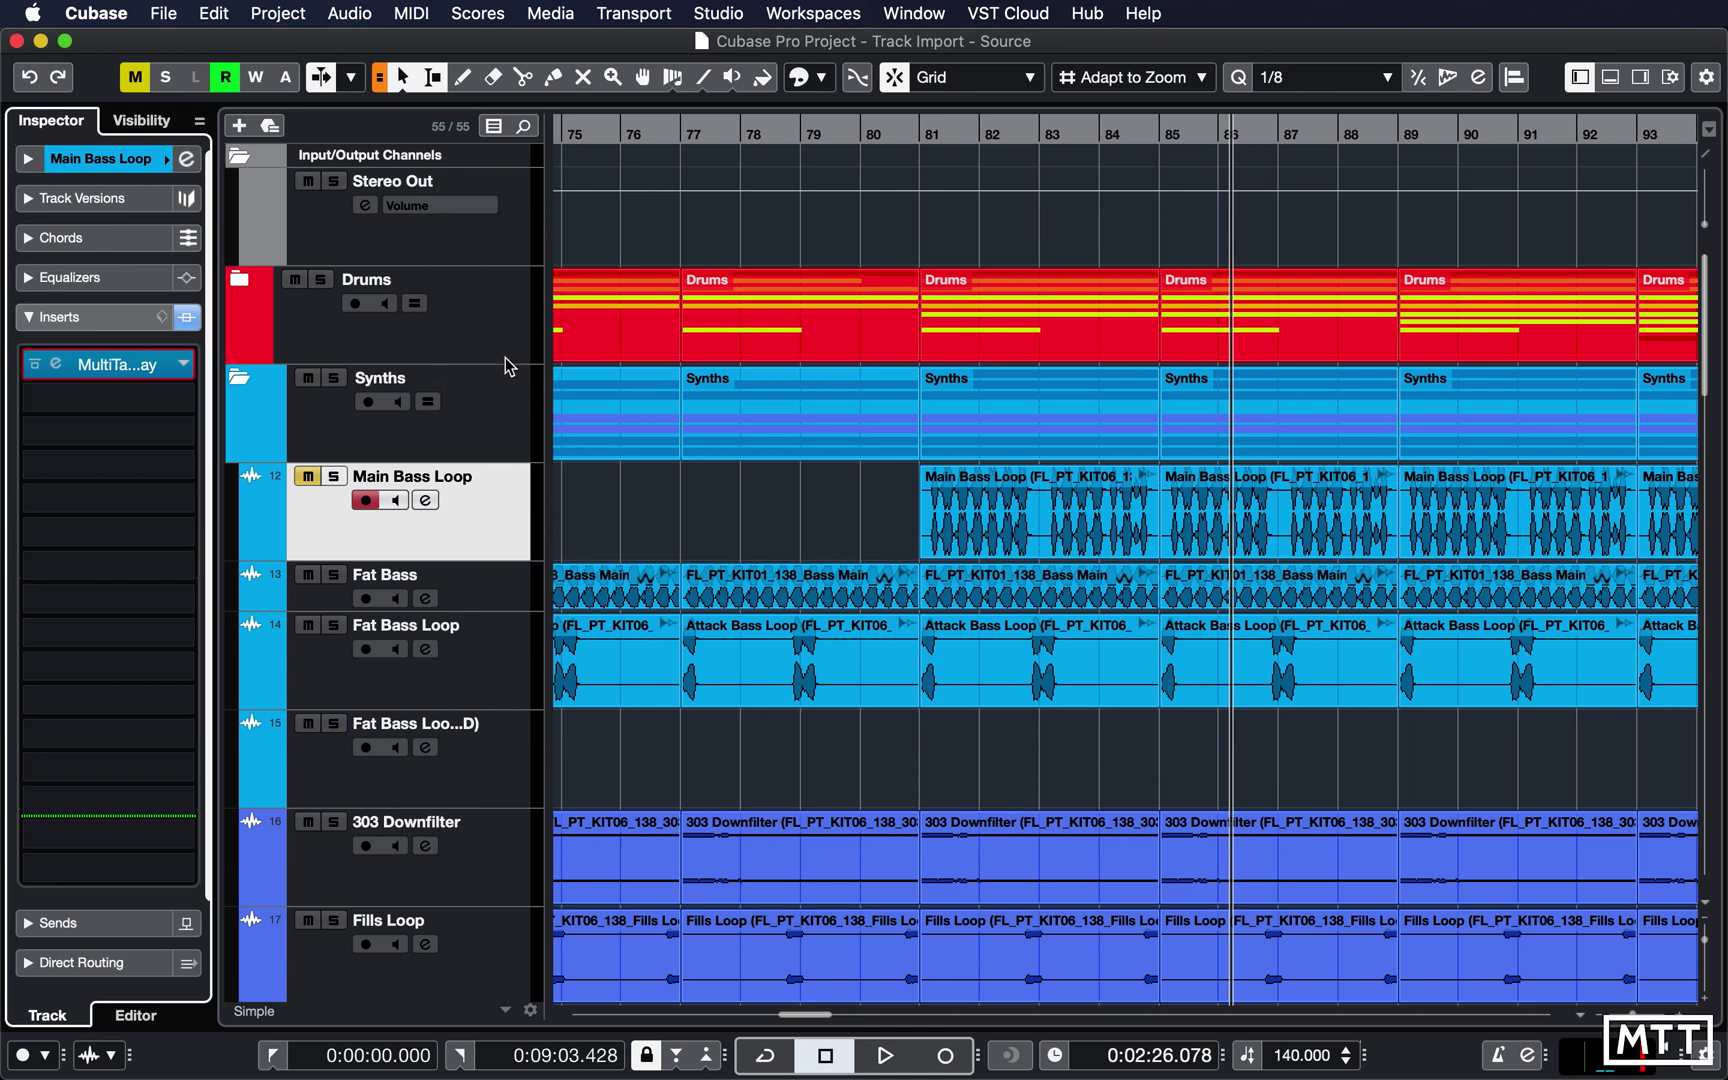
Step: Set Acid Riff's MIDI output to a new Padshop instrument found by searching 'pad'
{"action": "scroll", "coordinate": [462, 630], "scroll_direction": "down", "scroll_amount": 10}
{"action": "scroll", "coordinate": [462, 632], "scroll_direction": "down", "scroll_amount": 2}
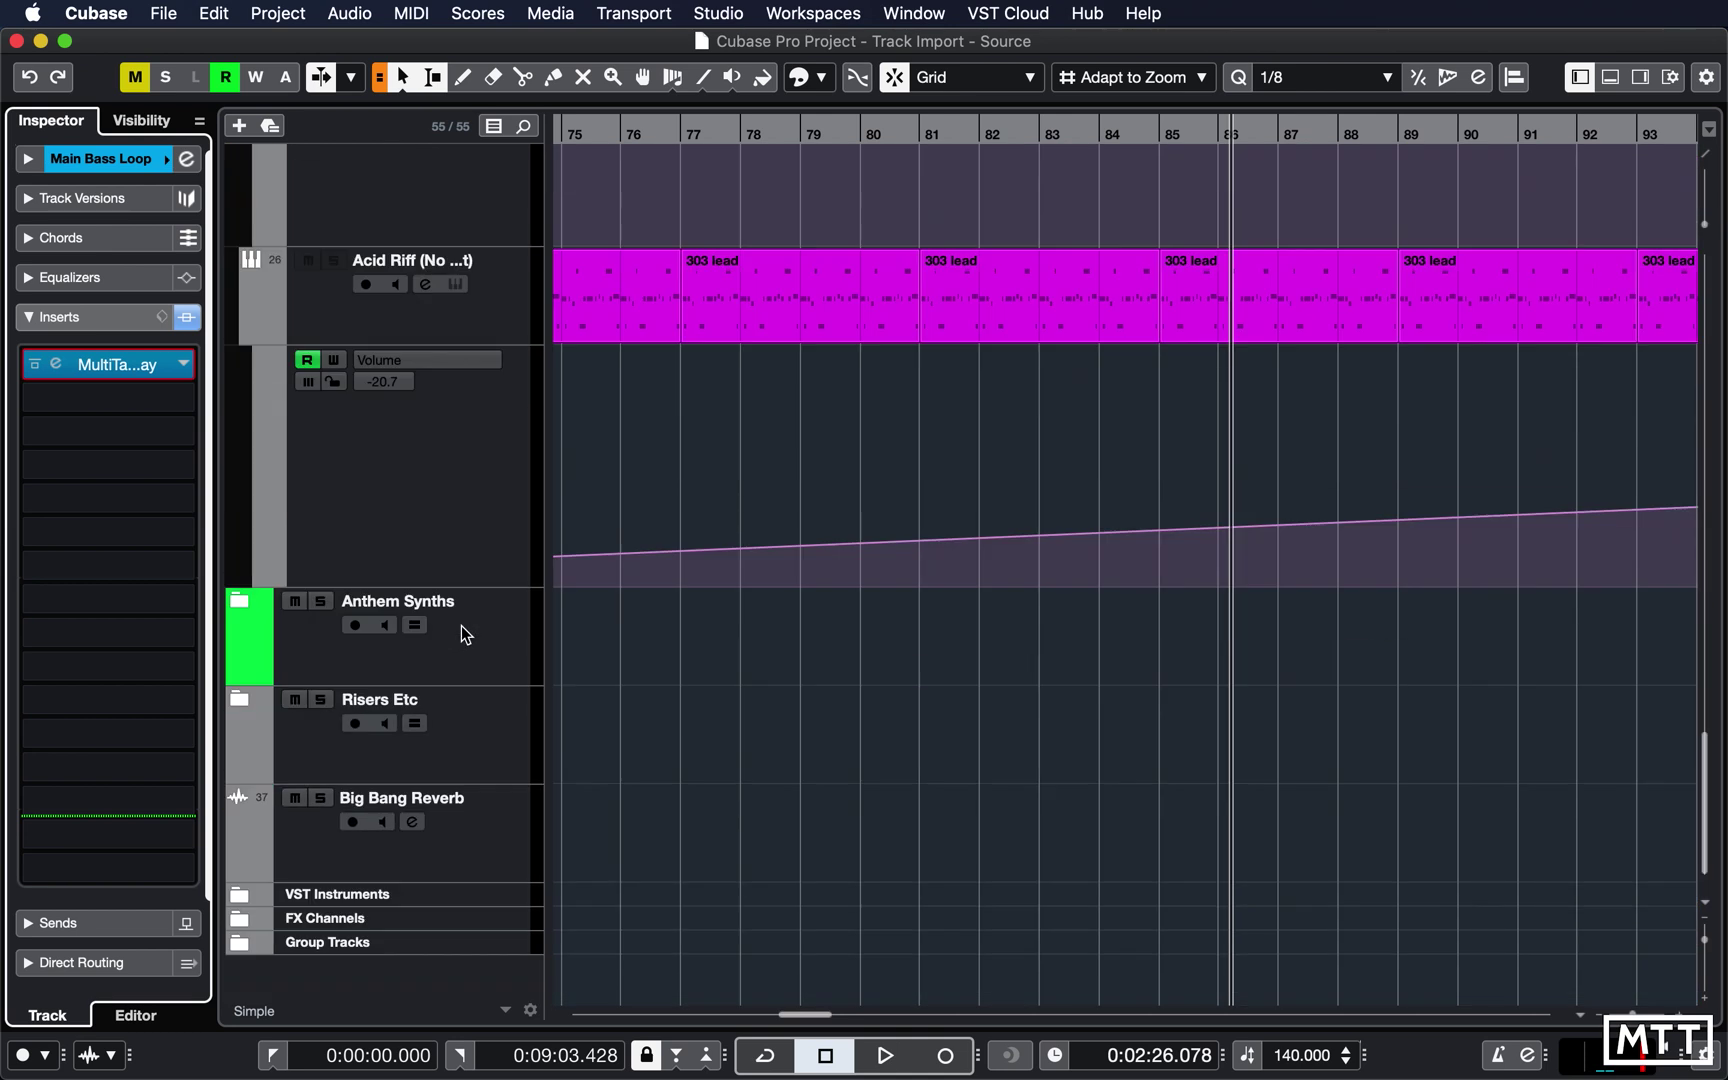
{"action": "left_click", "coordinate": [487, 325]}
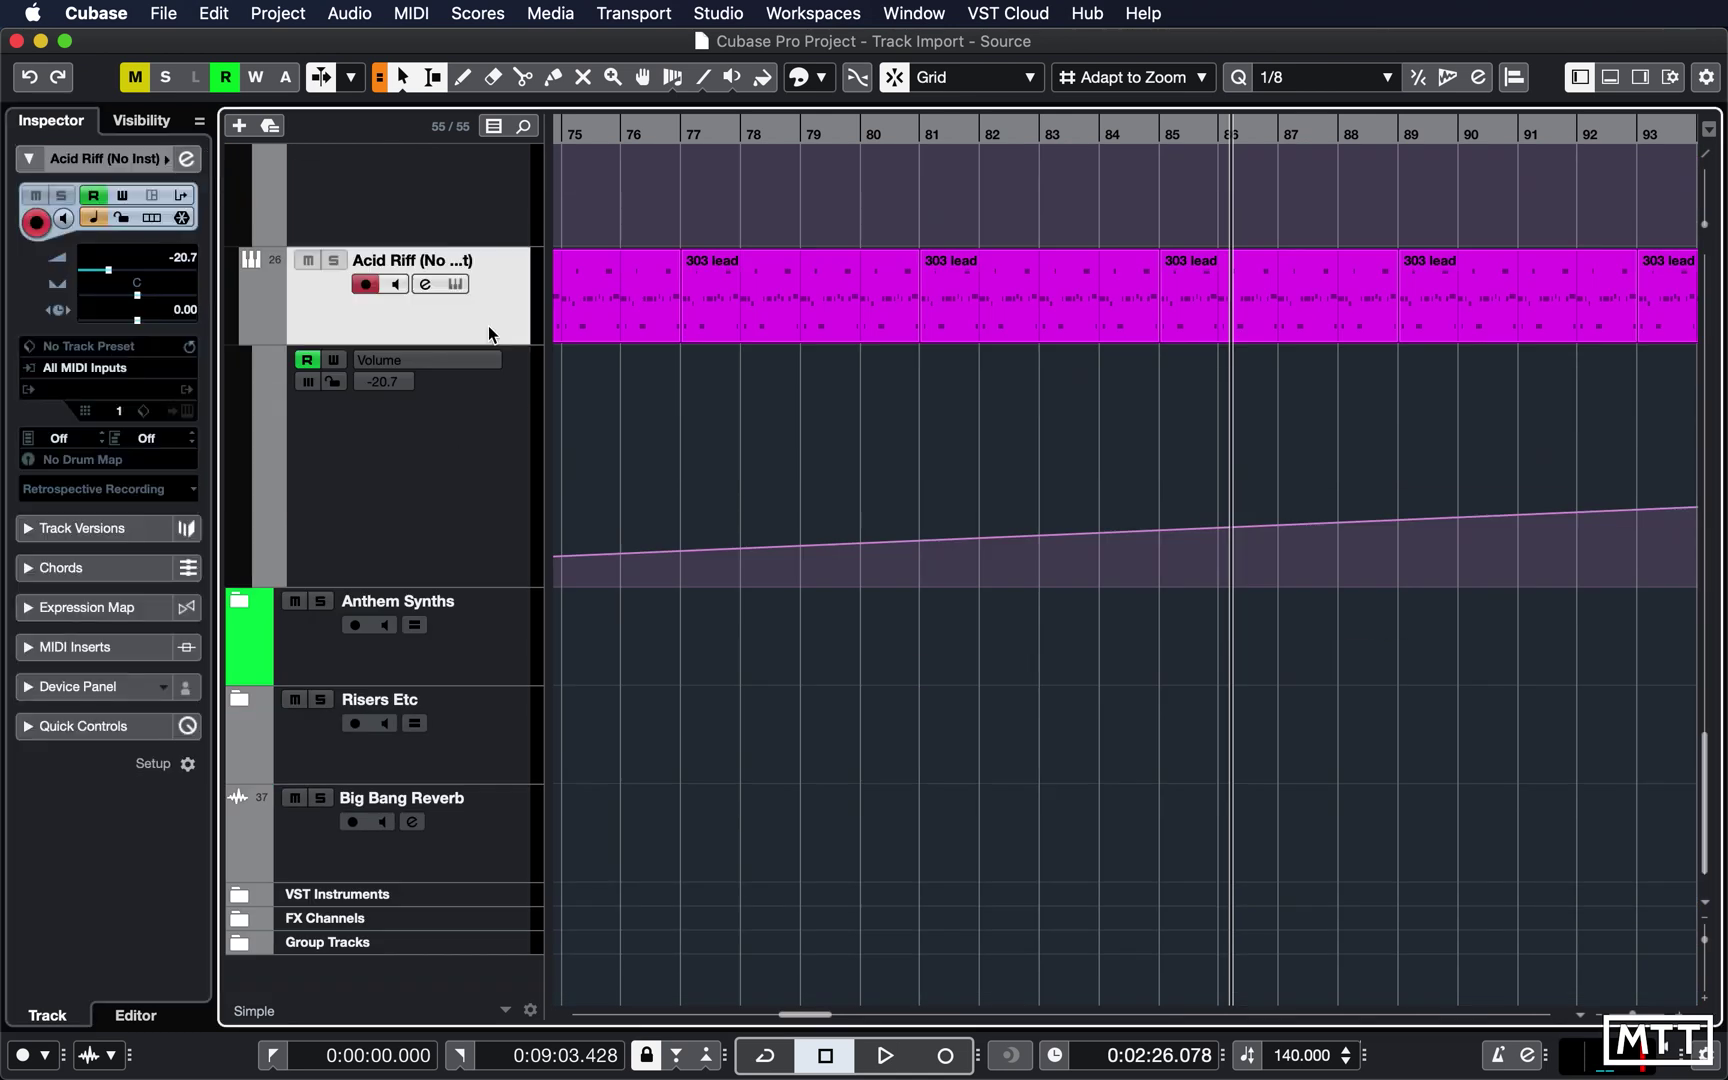
{"action": "left_click", "coordinate": [117, 389]}
{"action": "type", "text": "pad"}
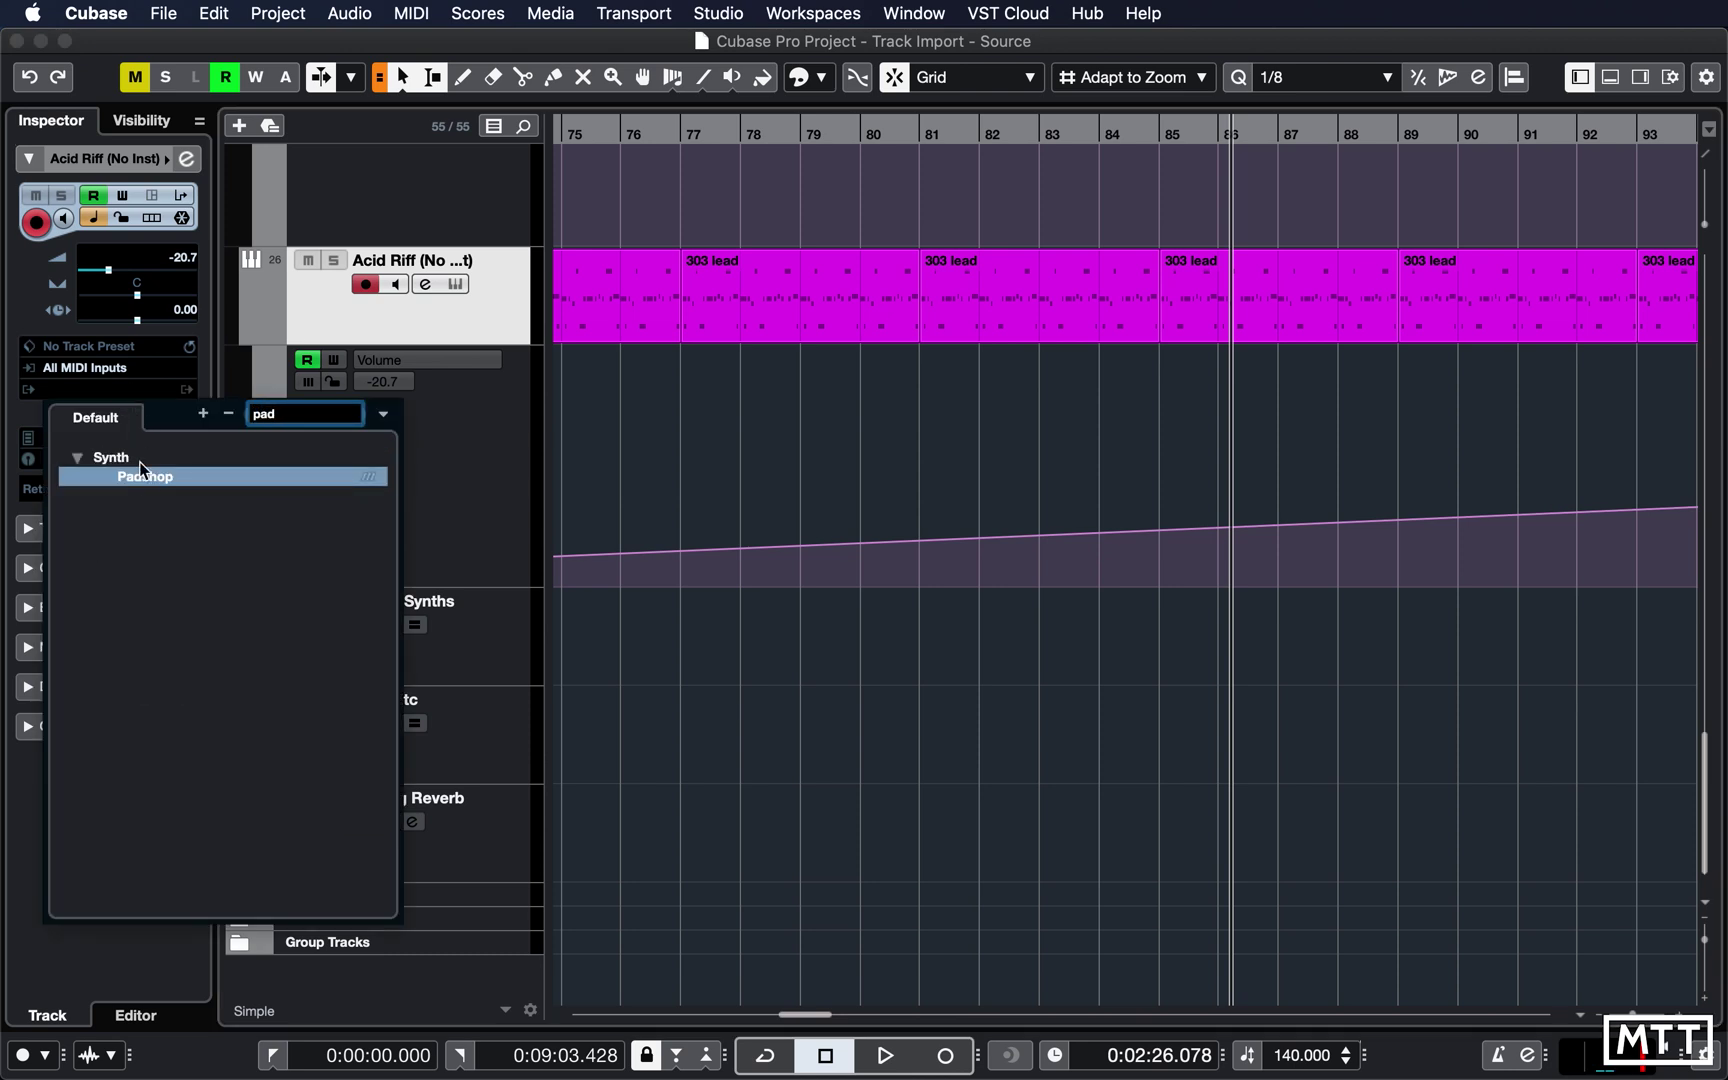
{"action": "left_click", "coordinate": [148, 480]}
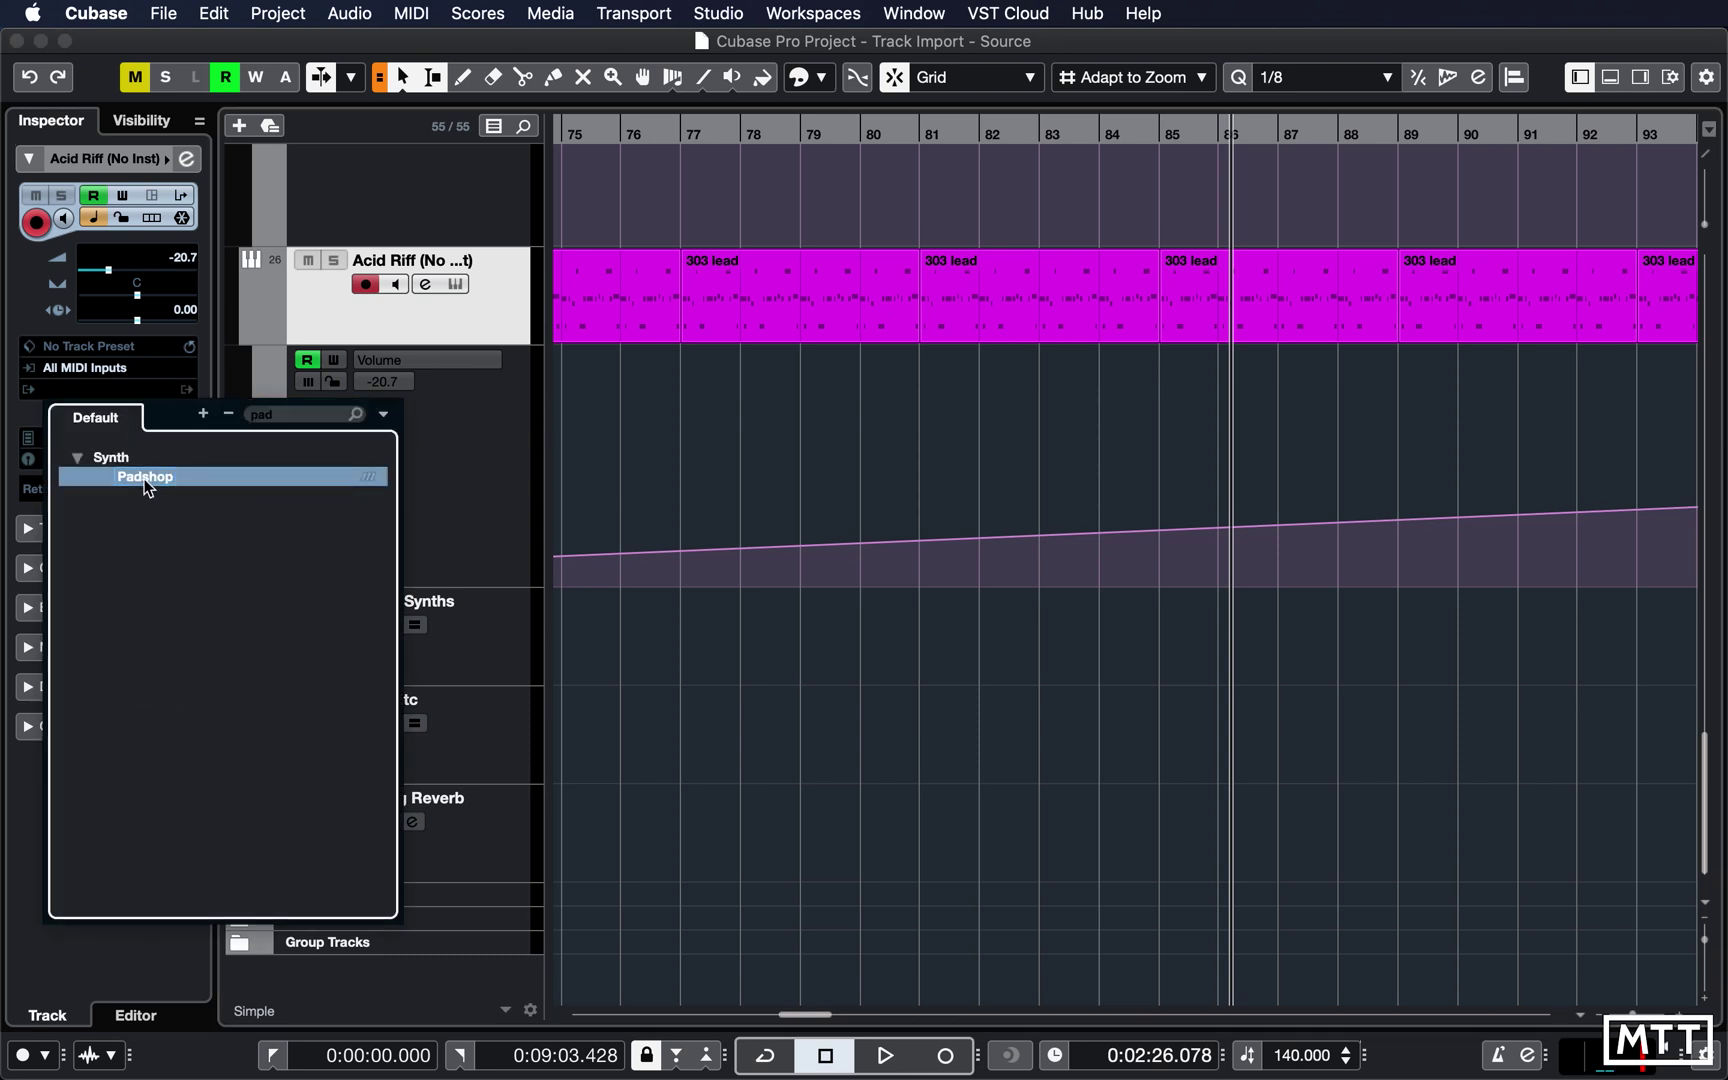
{"action": "double_click", "coordinate": [148, 477]}
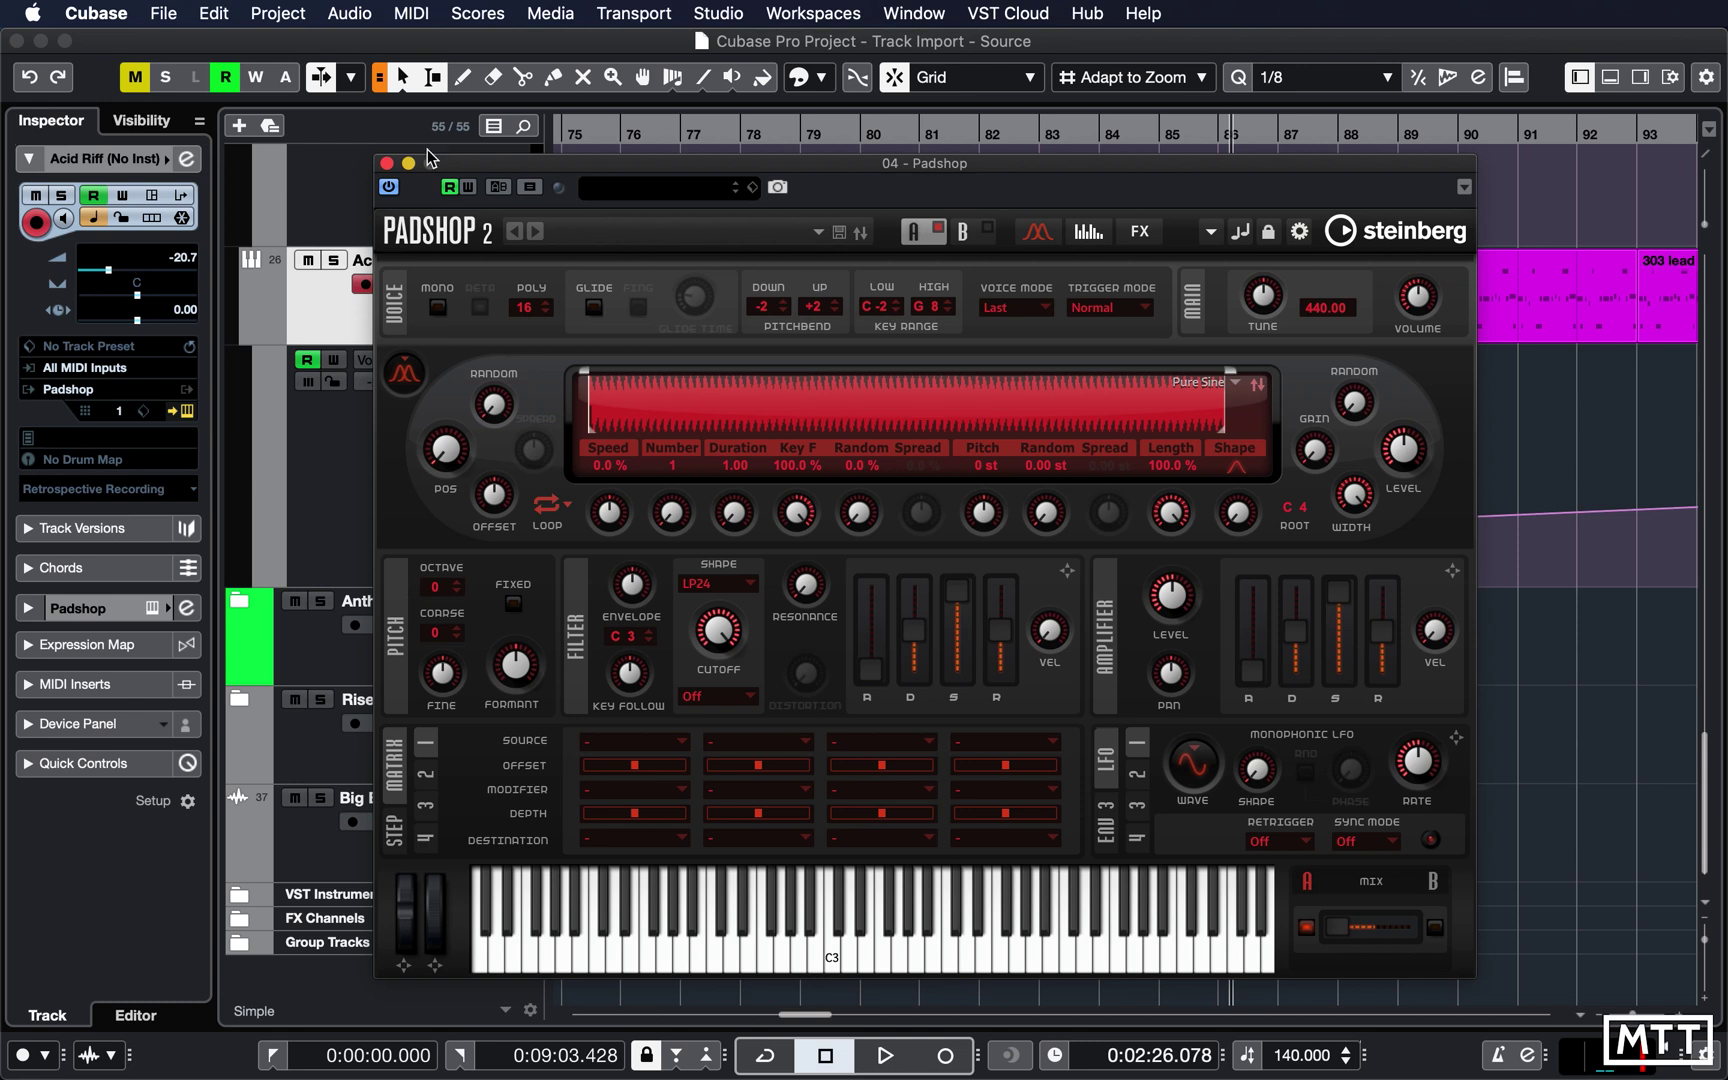
Step: Close Padshop 2 and open C10.5 - Padshop 2.cpr from C10.5 Videos via Import Tracks from Project
{"action": "left_click", "coordinate": [386, 163]}
{"action": "left_click", "coordinate": [168, 13]}
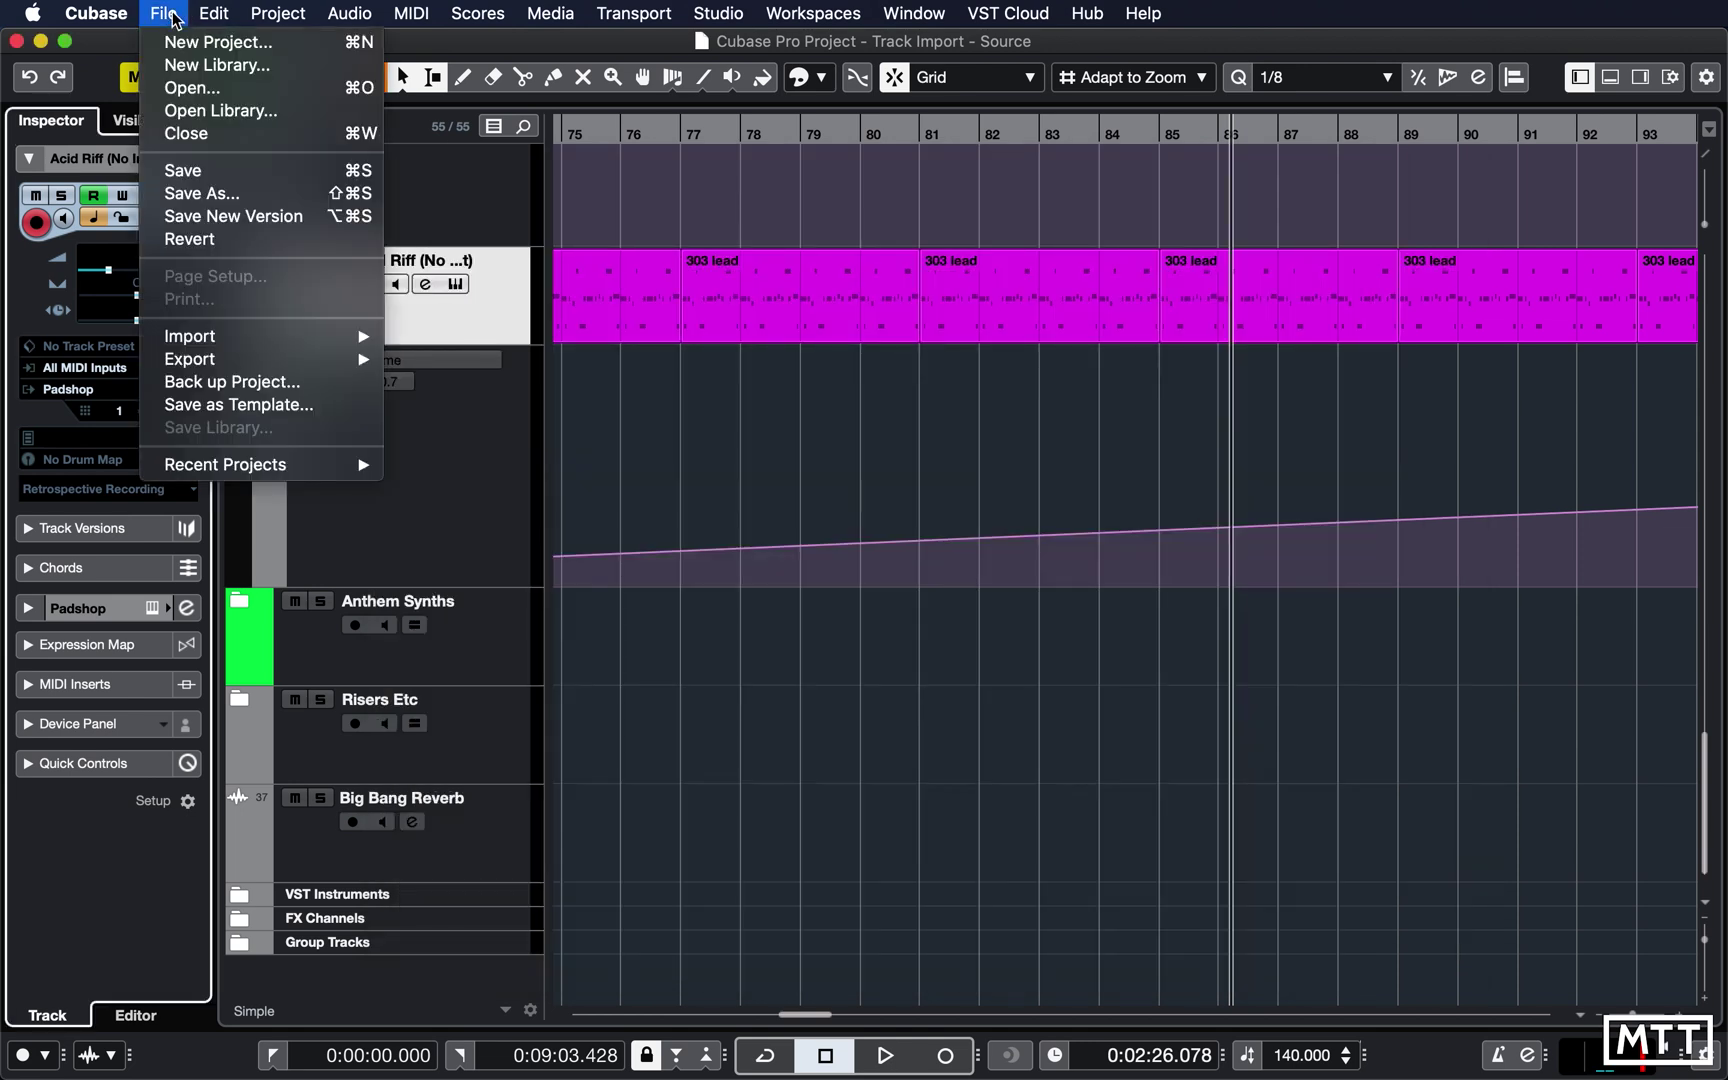
{"action": "mouse_move", "coordinate": [241, 336]}
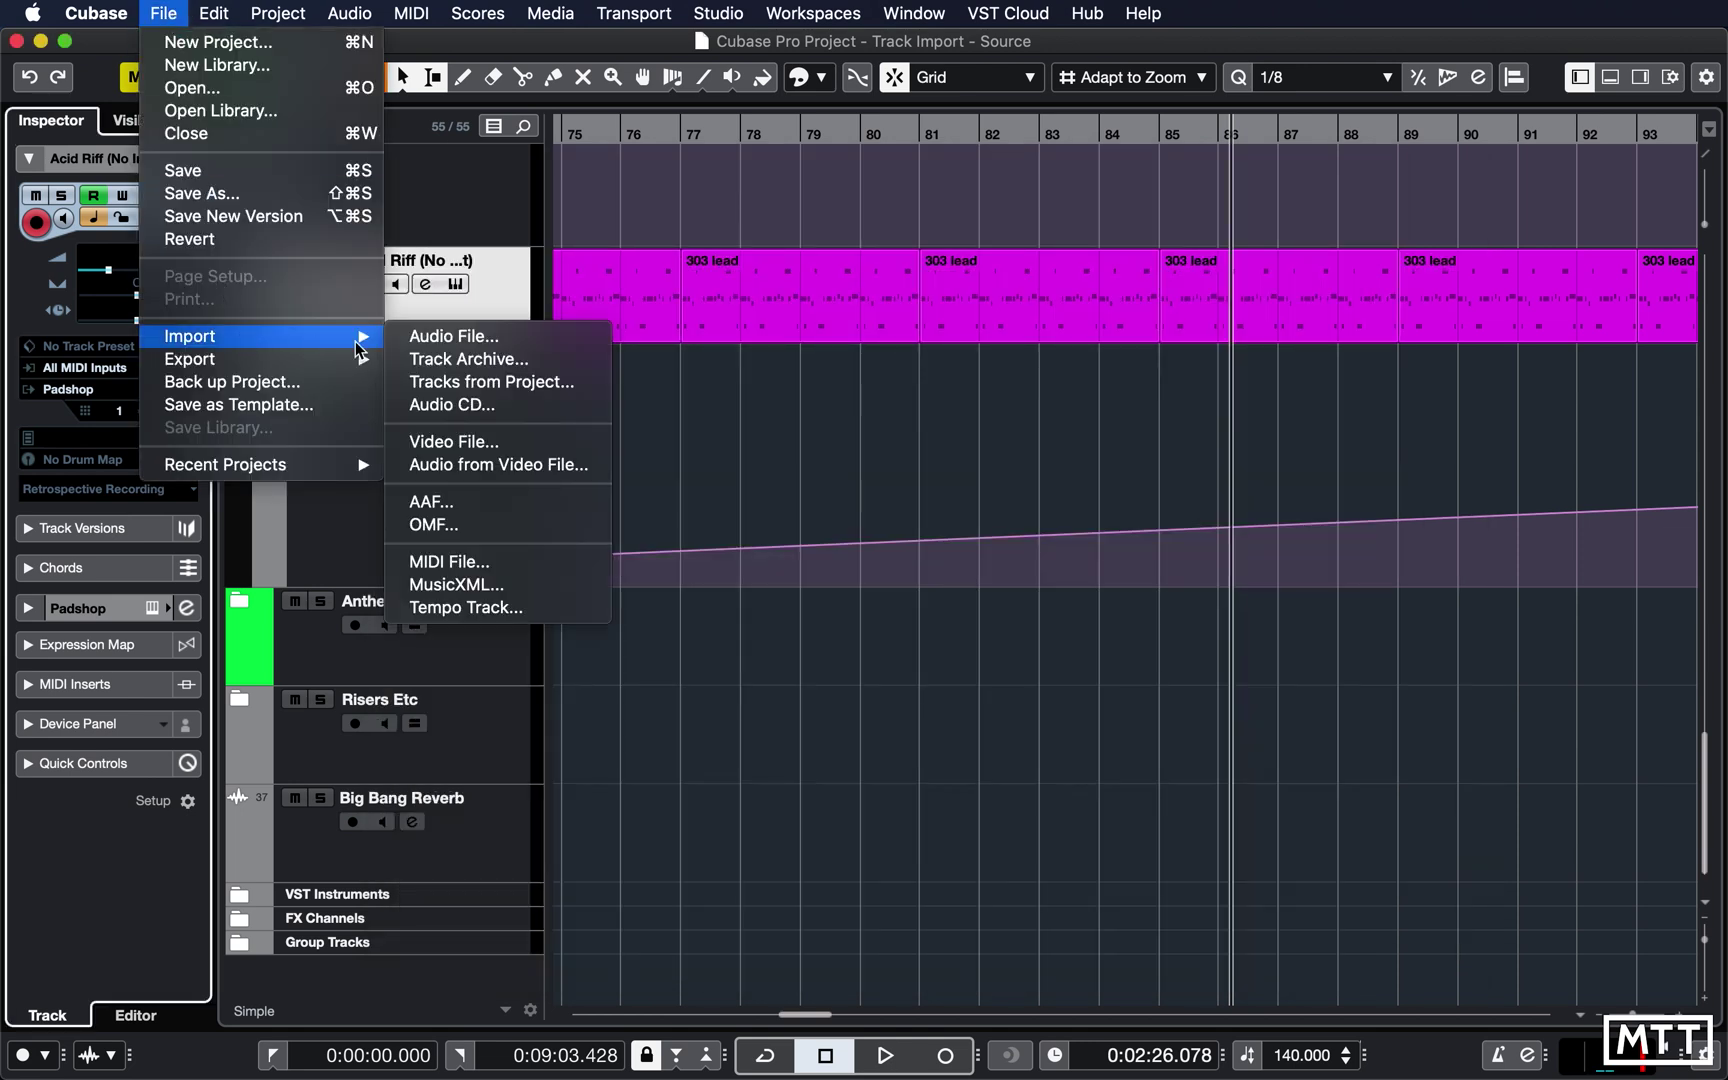
{"action": "left_click", "coordinate": [451, 382]}
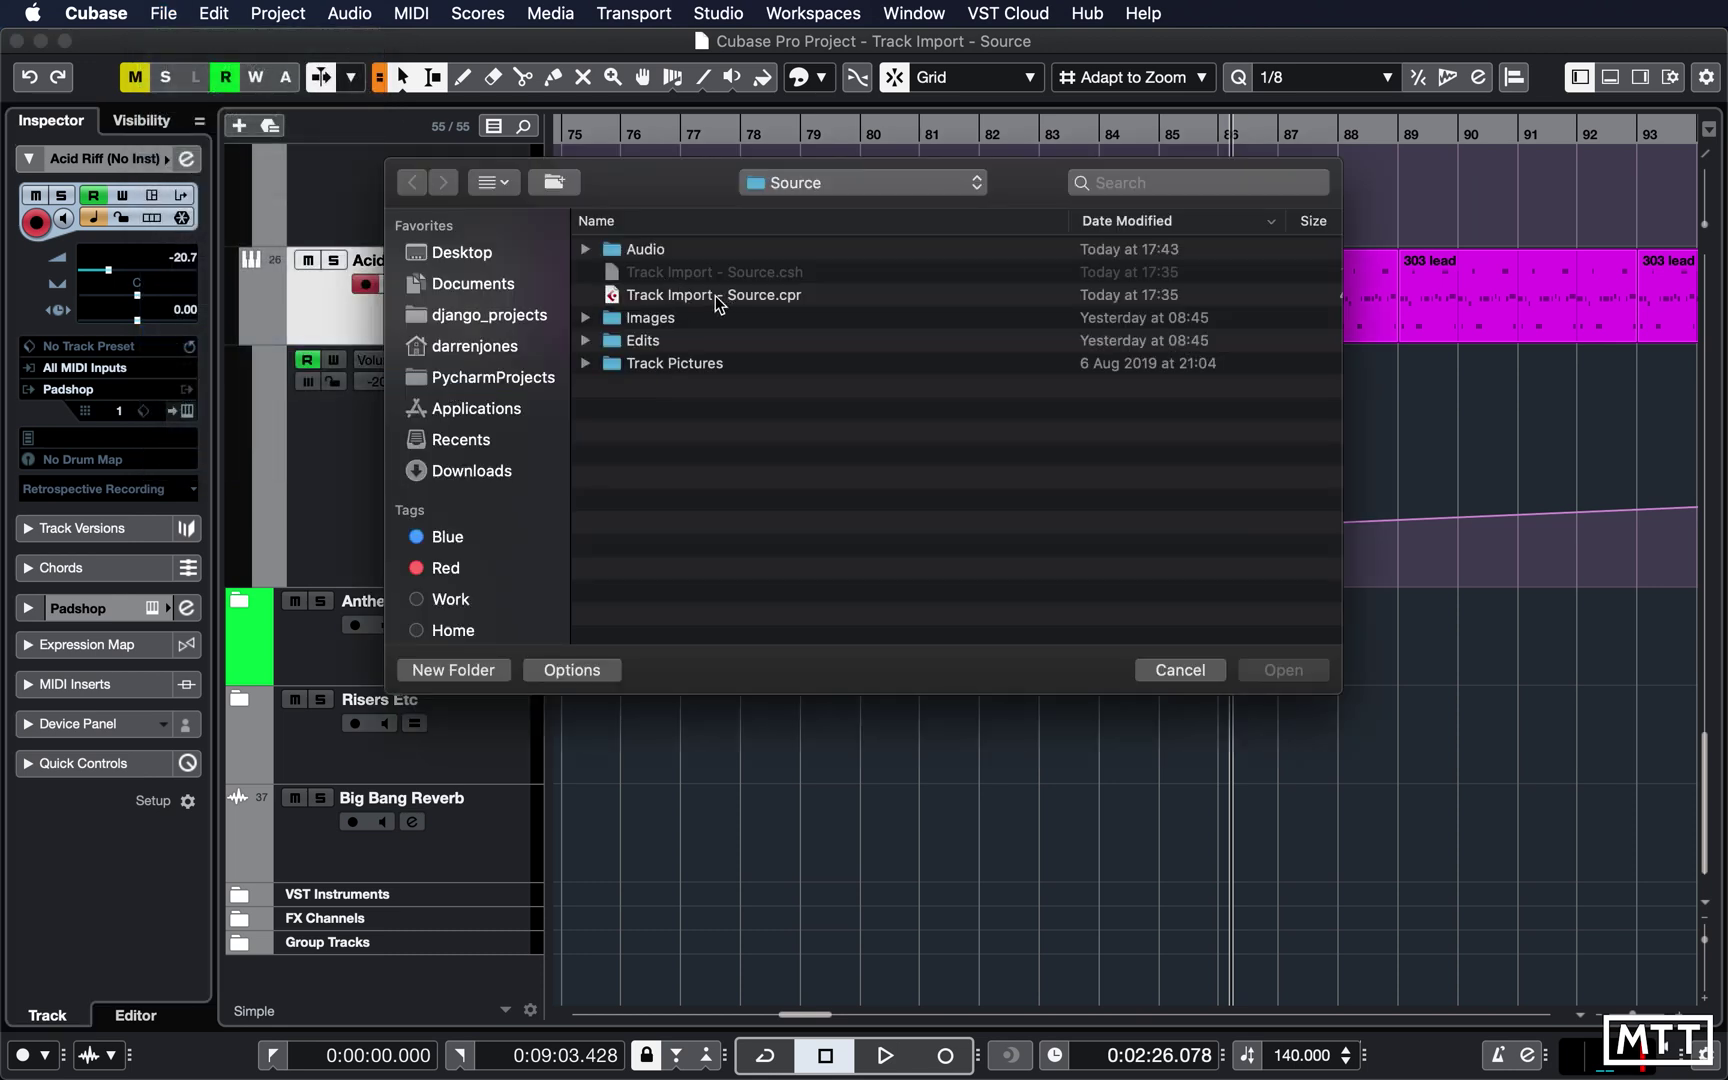
{"action": "left_click", "coordinate": [835, 182]}
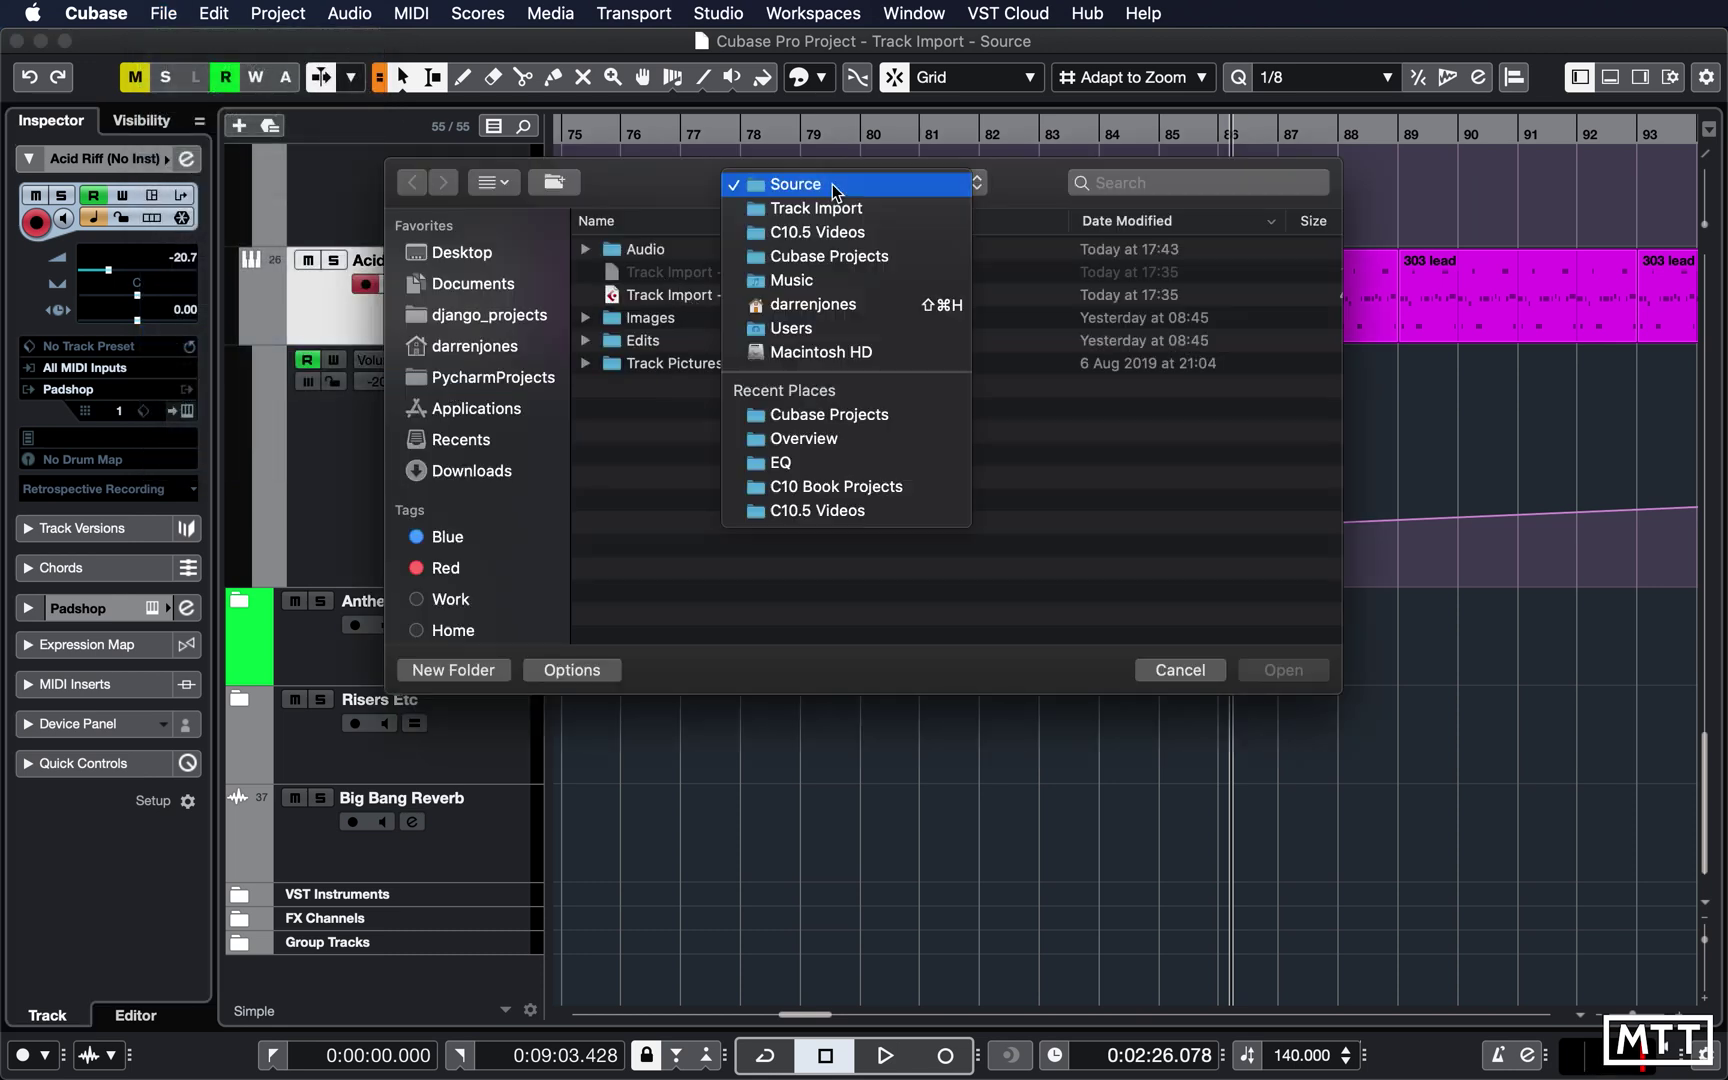
{"action": "left_click", "coordinate": [818, 233]}
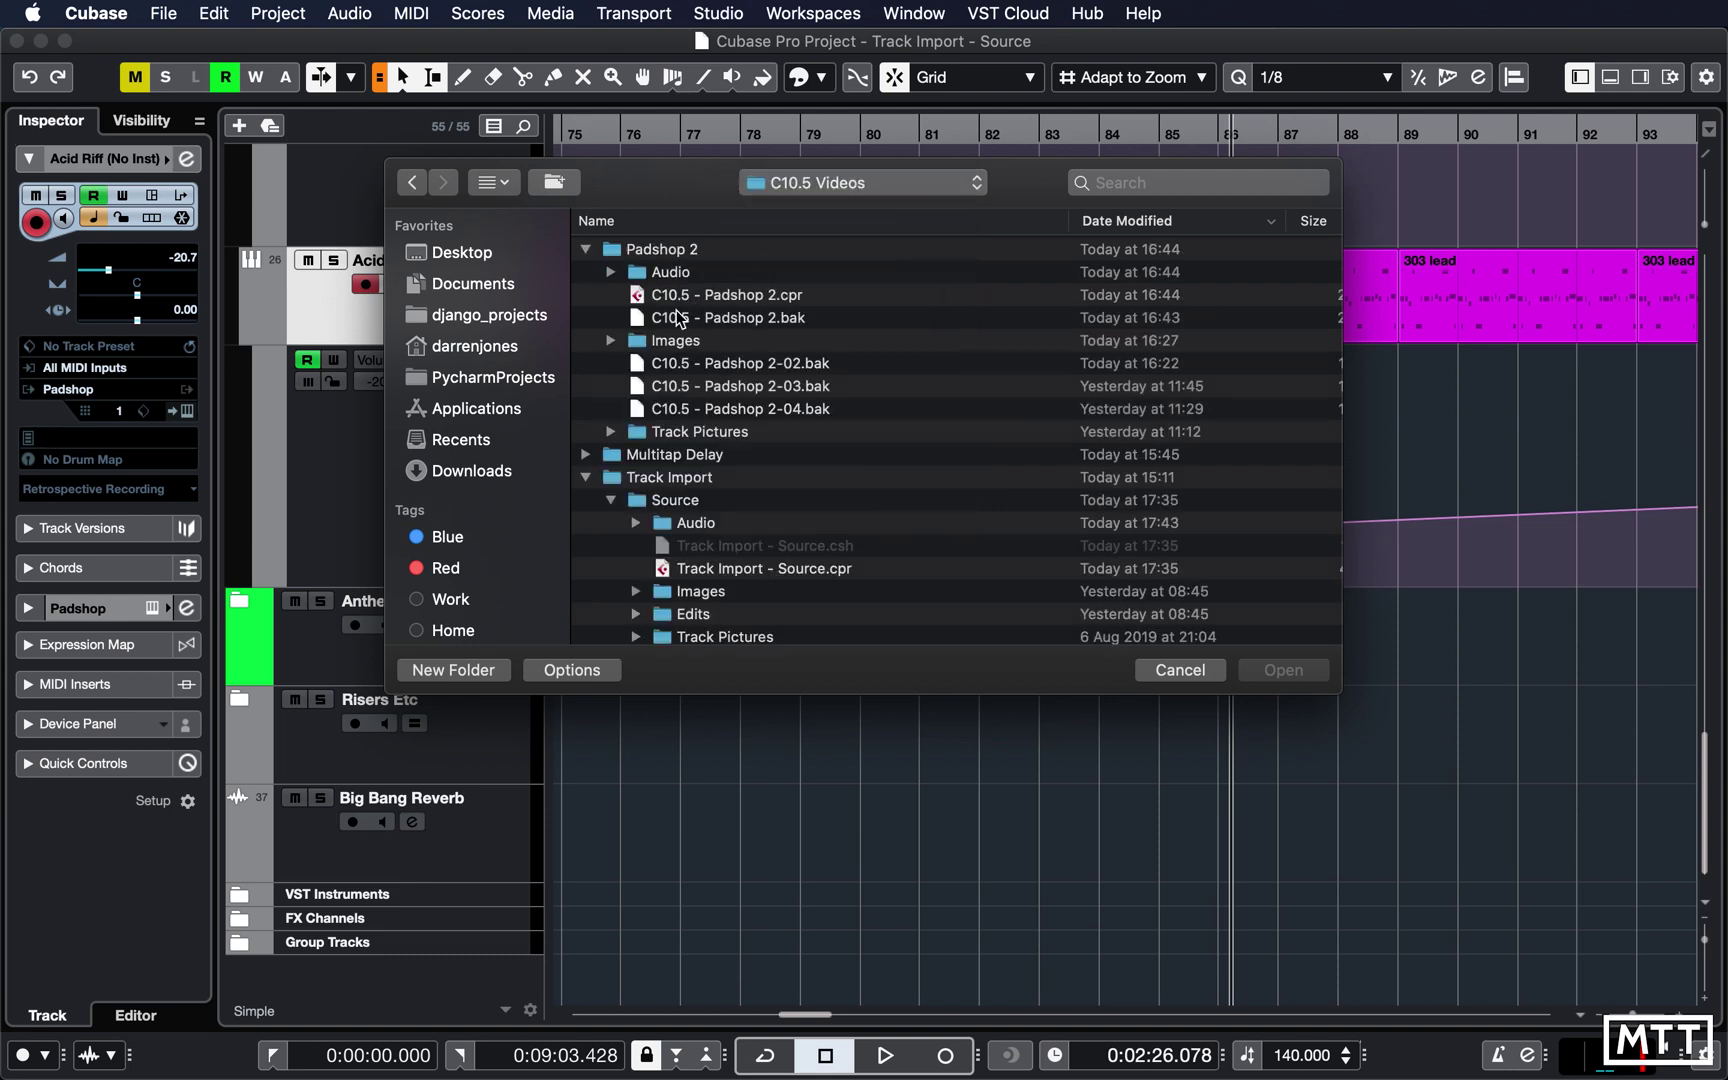
{"action": "double_click", "coordinate": [697, 294]}
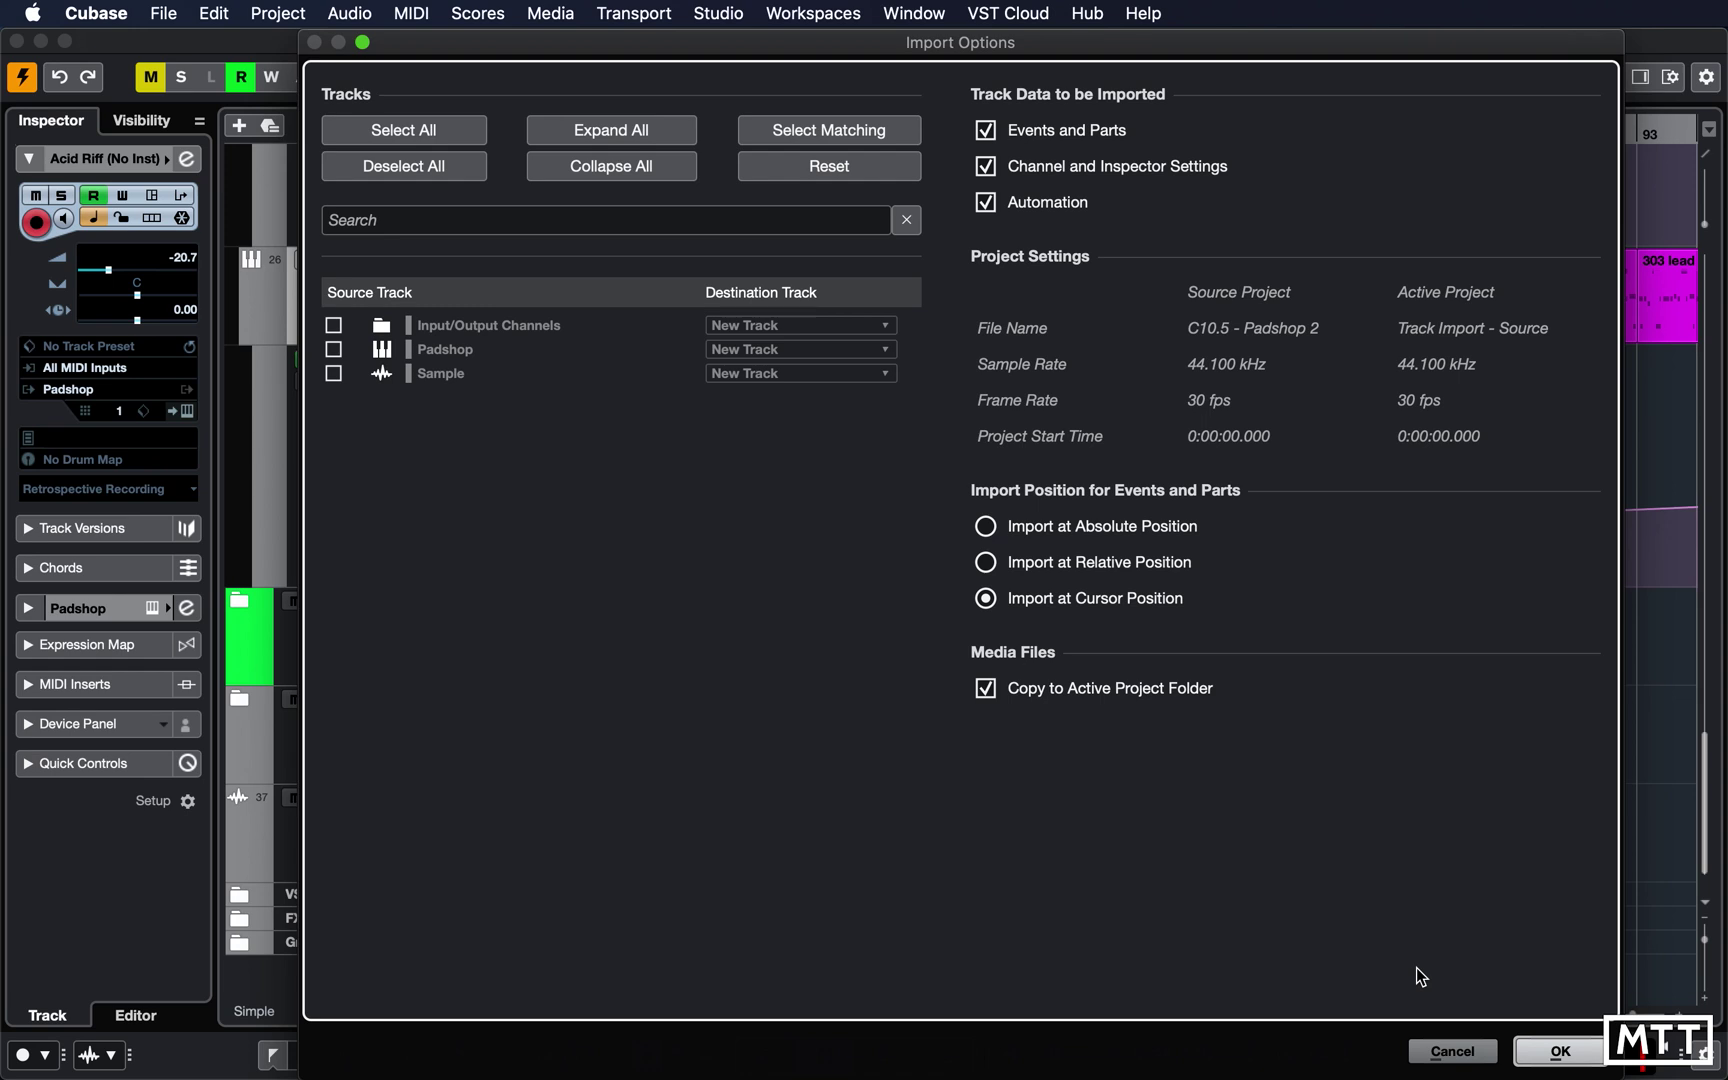
Step: Cancel the import and compare Acid Riff's EQ against the Hi Strings channel
{"action": "left_click", "coordinate": [1454, 1051]}
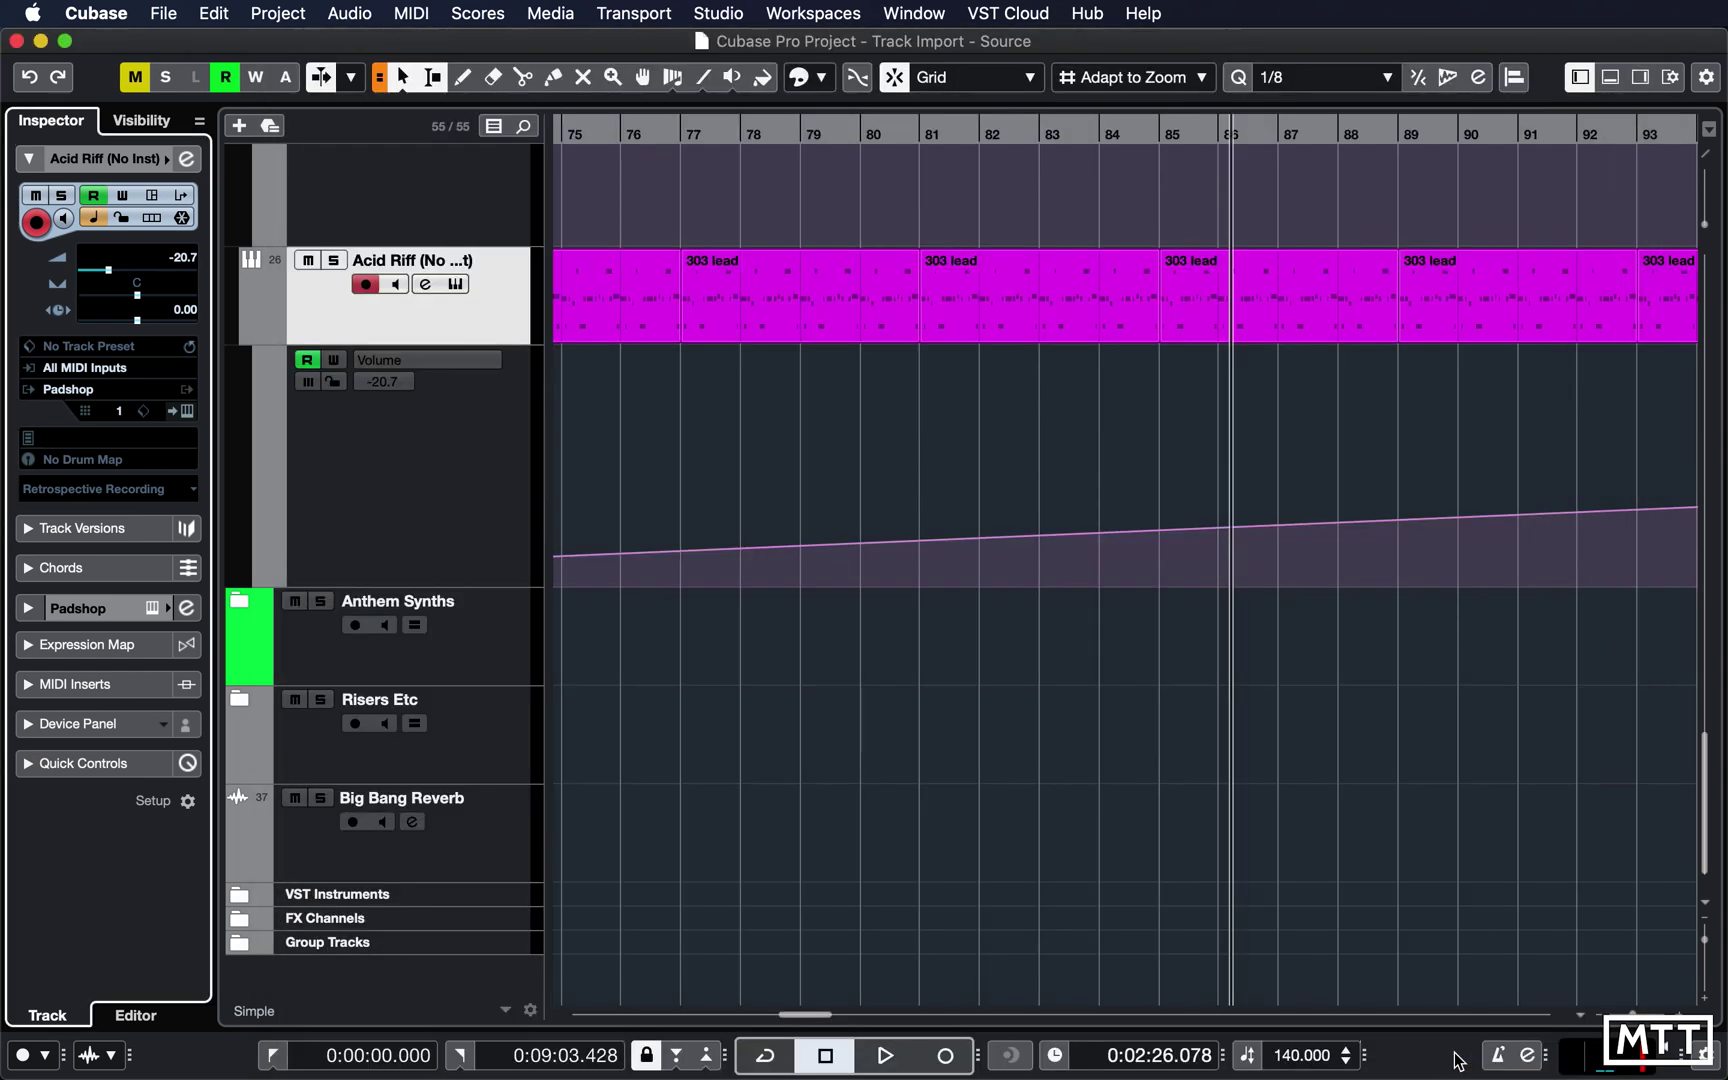
{"action": "left_click", "coordinate": [424, 286]}
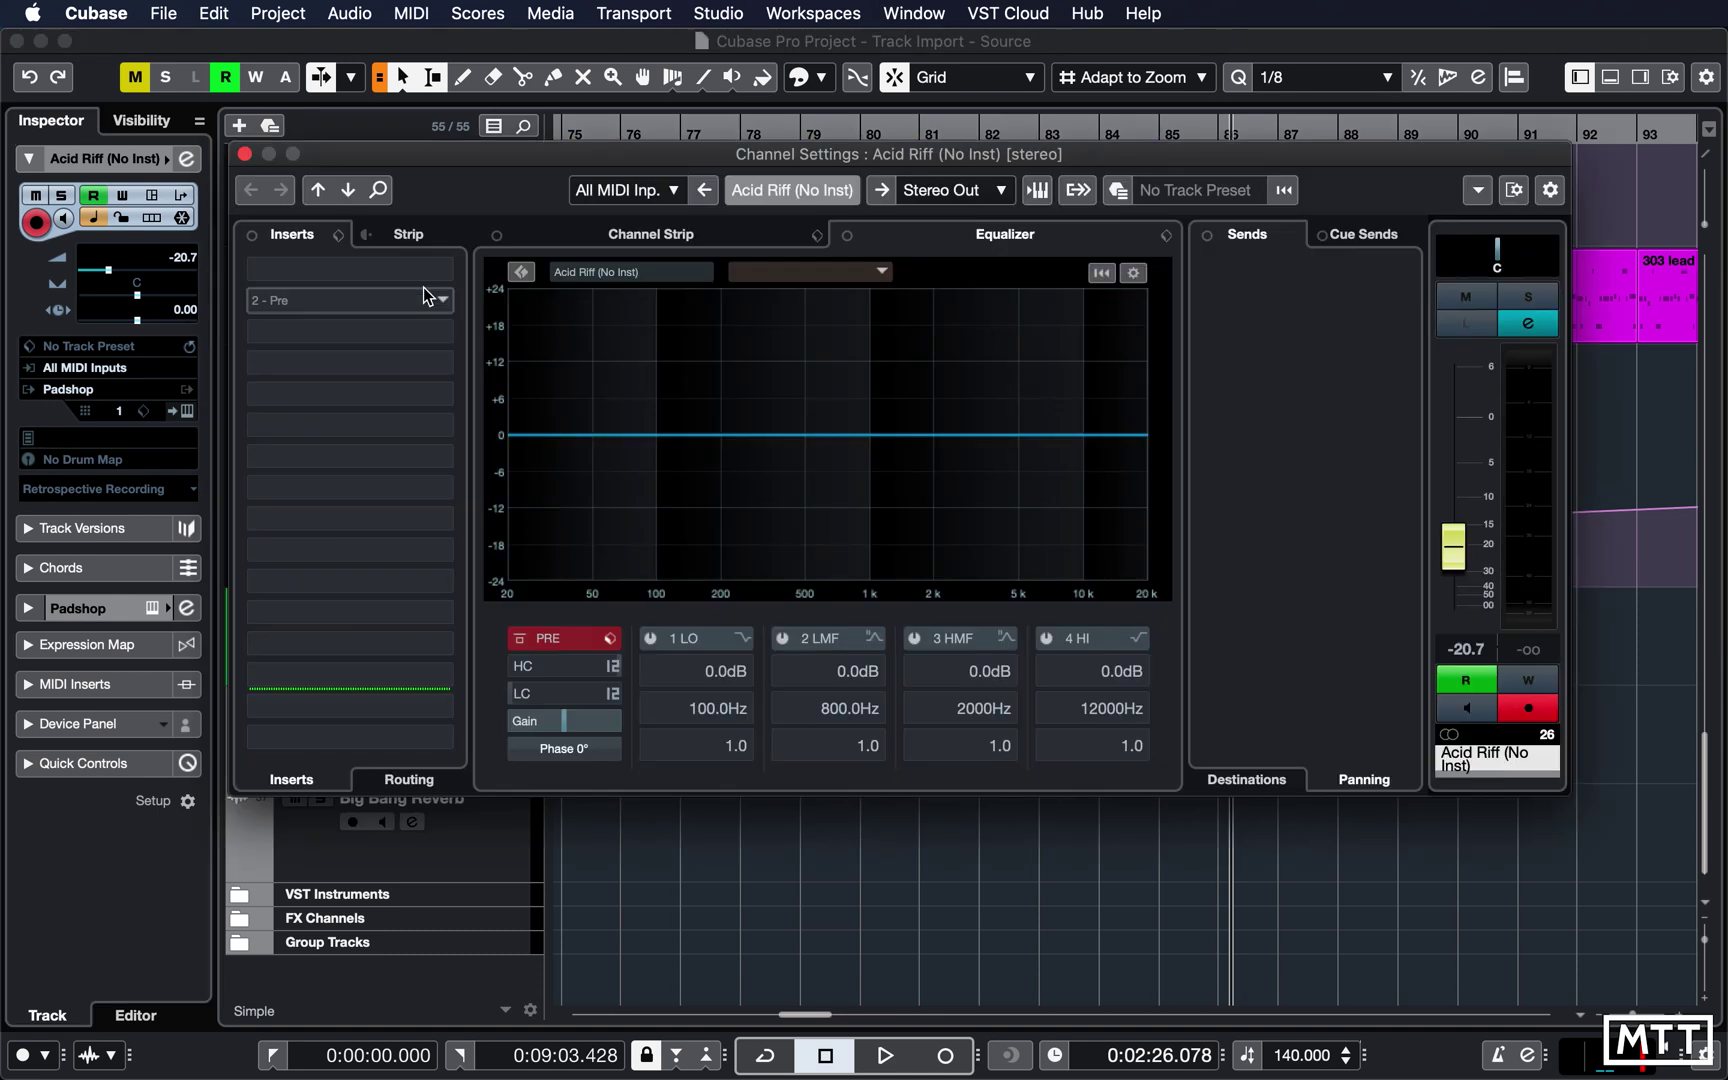
{"action": "left_click", "coordinate": [519, 273]}
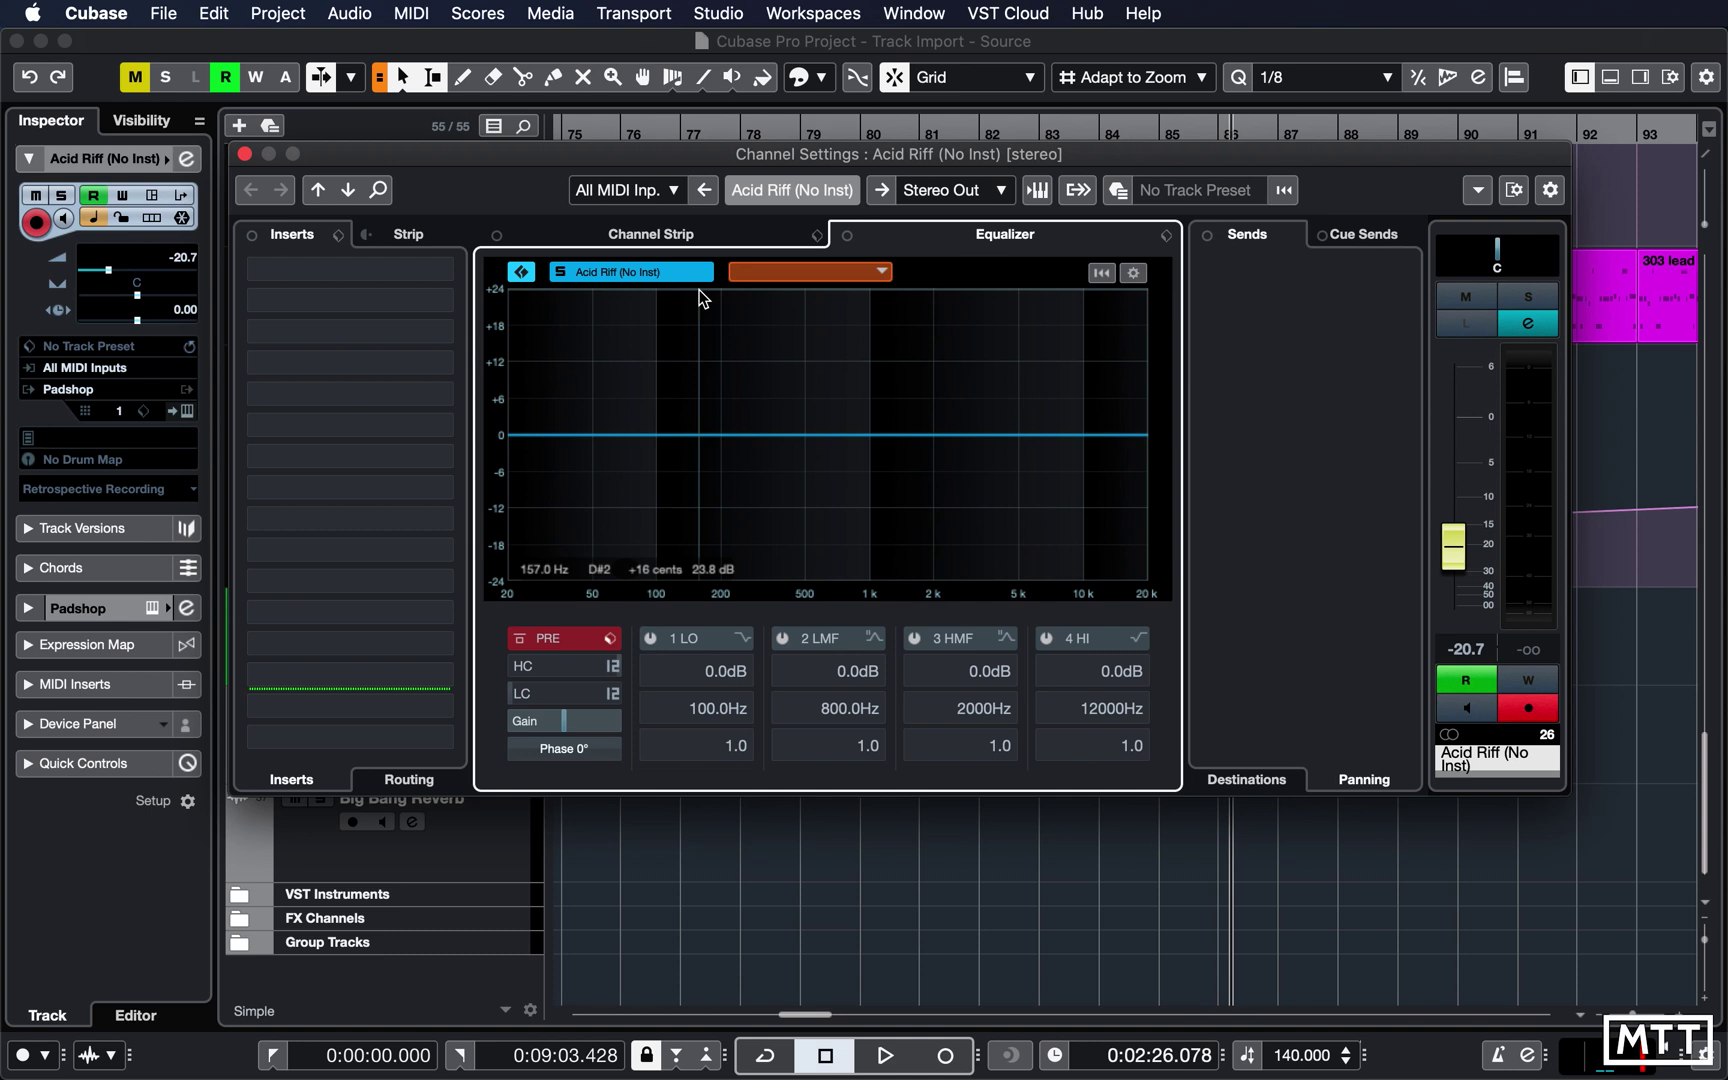
{"action": "left_click", "coordinate": [842, 271]}
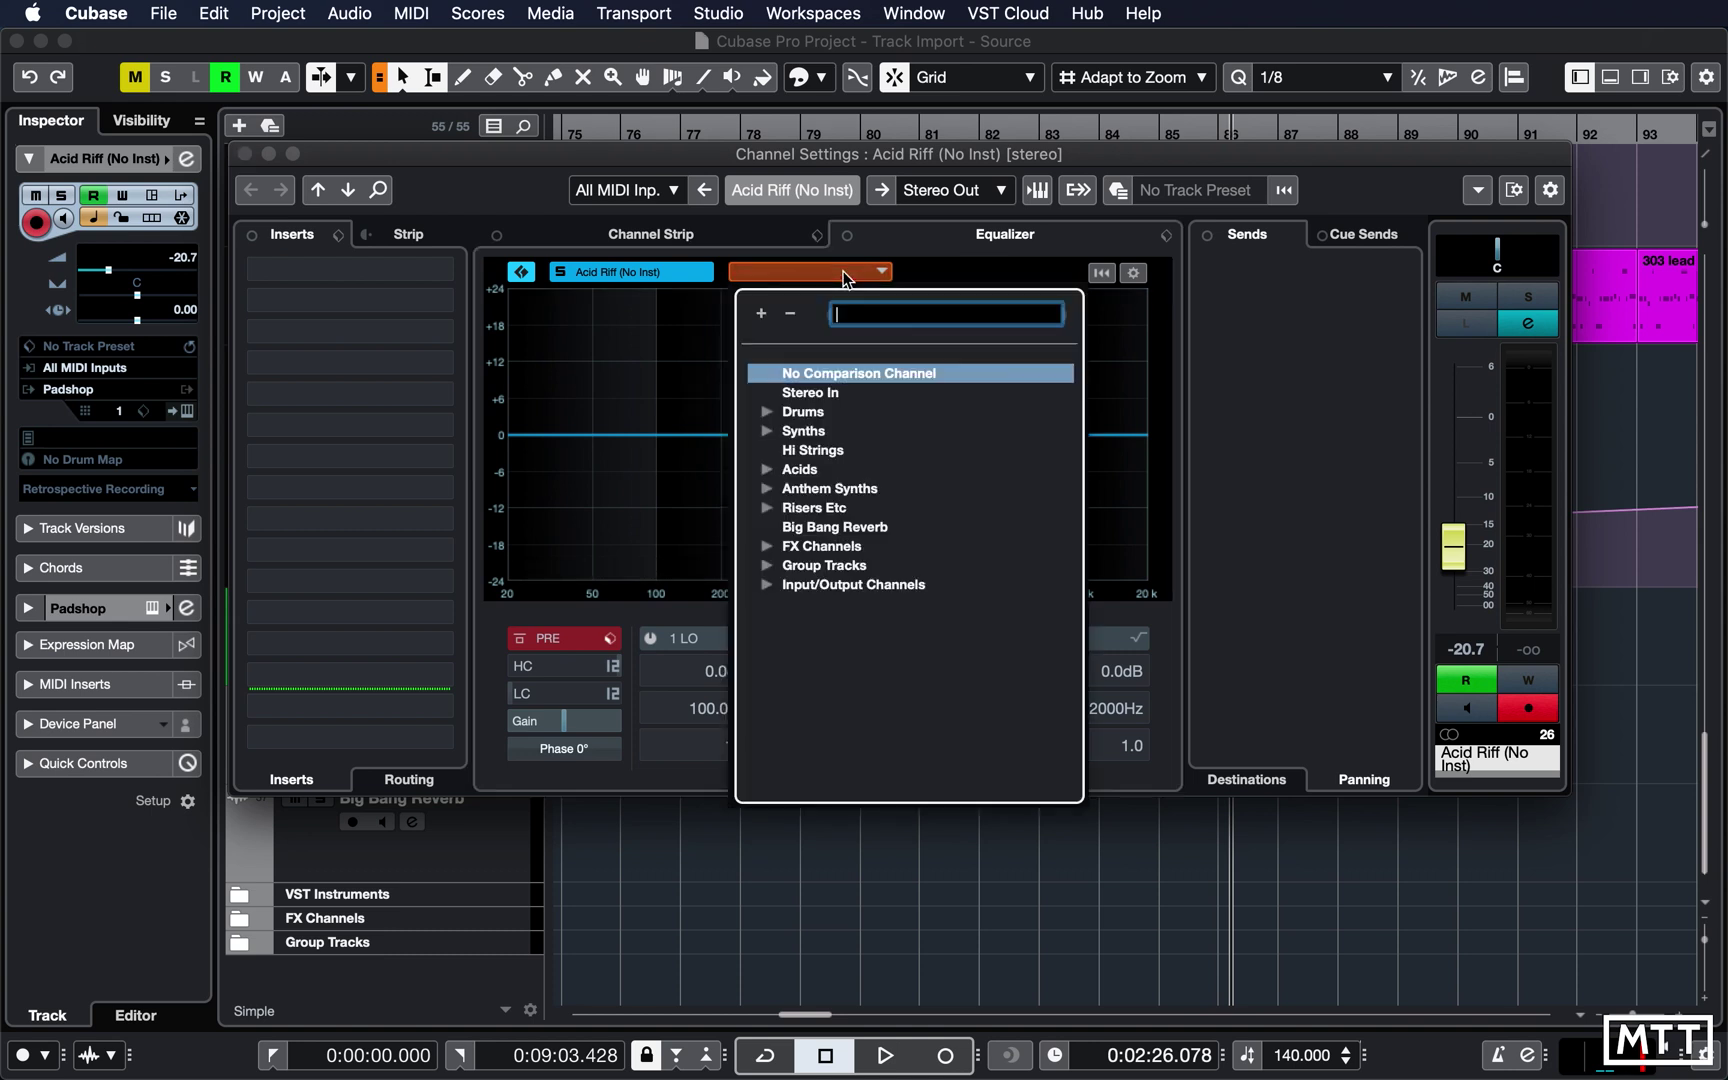
{"action": "left_click", "coordinate": [814, 450]}
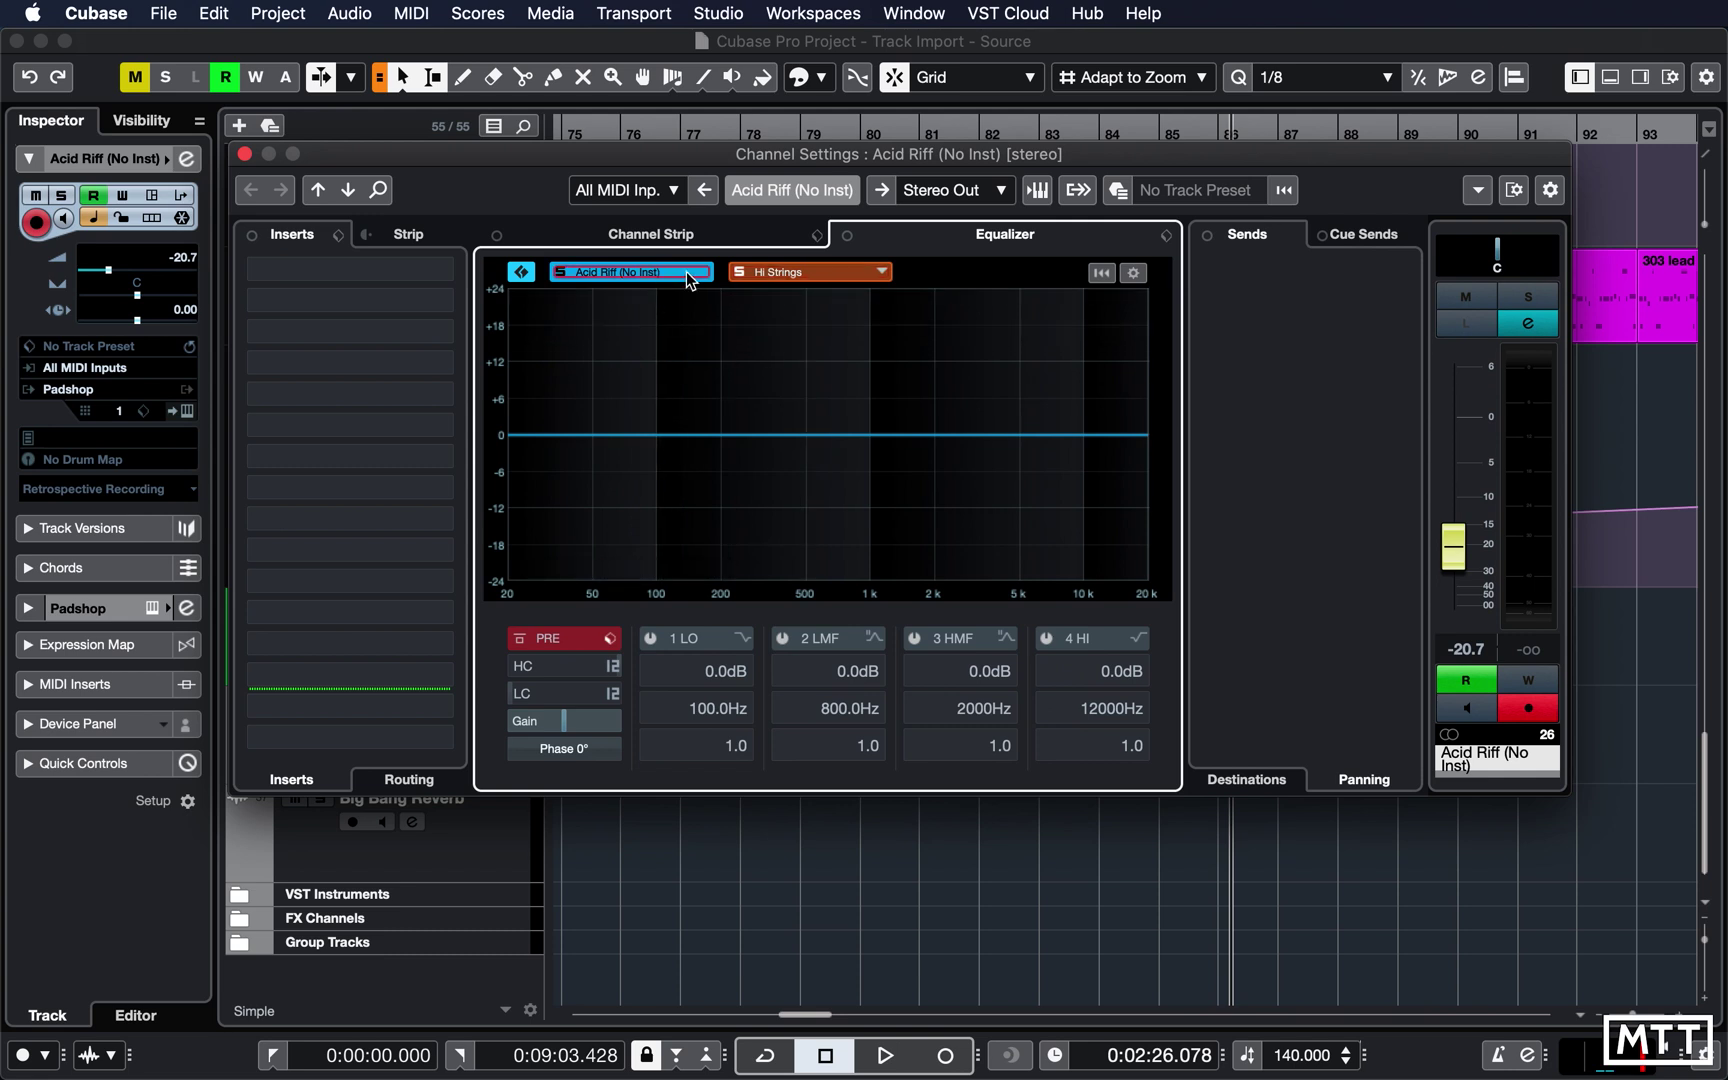
Step: Raise Hi Strings' band 3 by 13.6 dB at 2209 Hz, lower Acid Riff's 16.1 dB at 1265 Hz
{"action": "left_click", "coordinate": [775, 271]}
{"action": "left_click", "coordinate": [914, 639]}
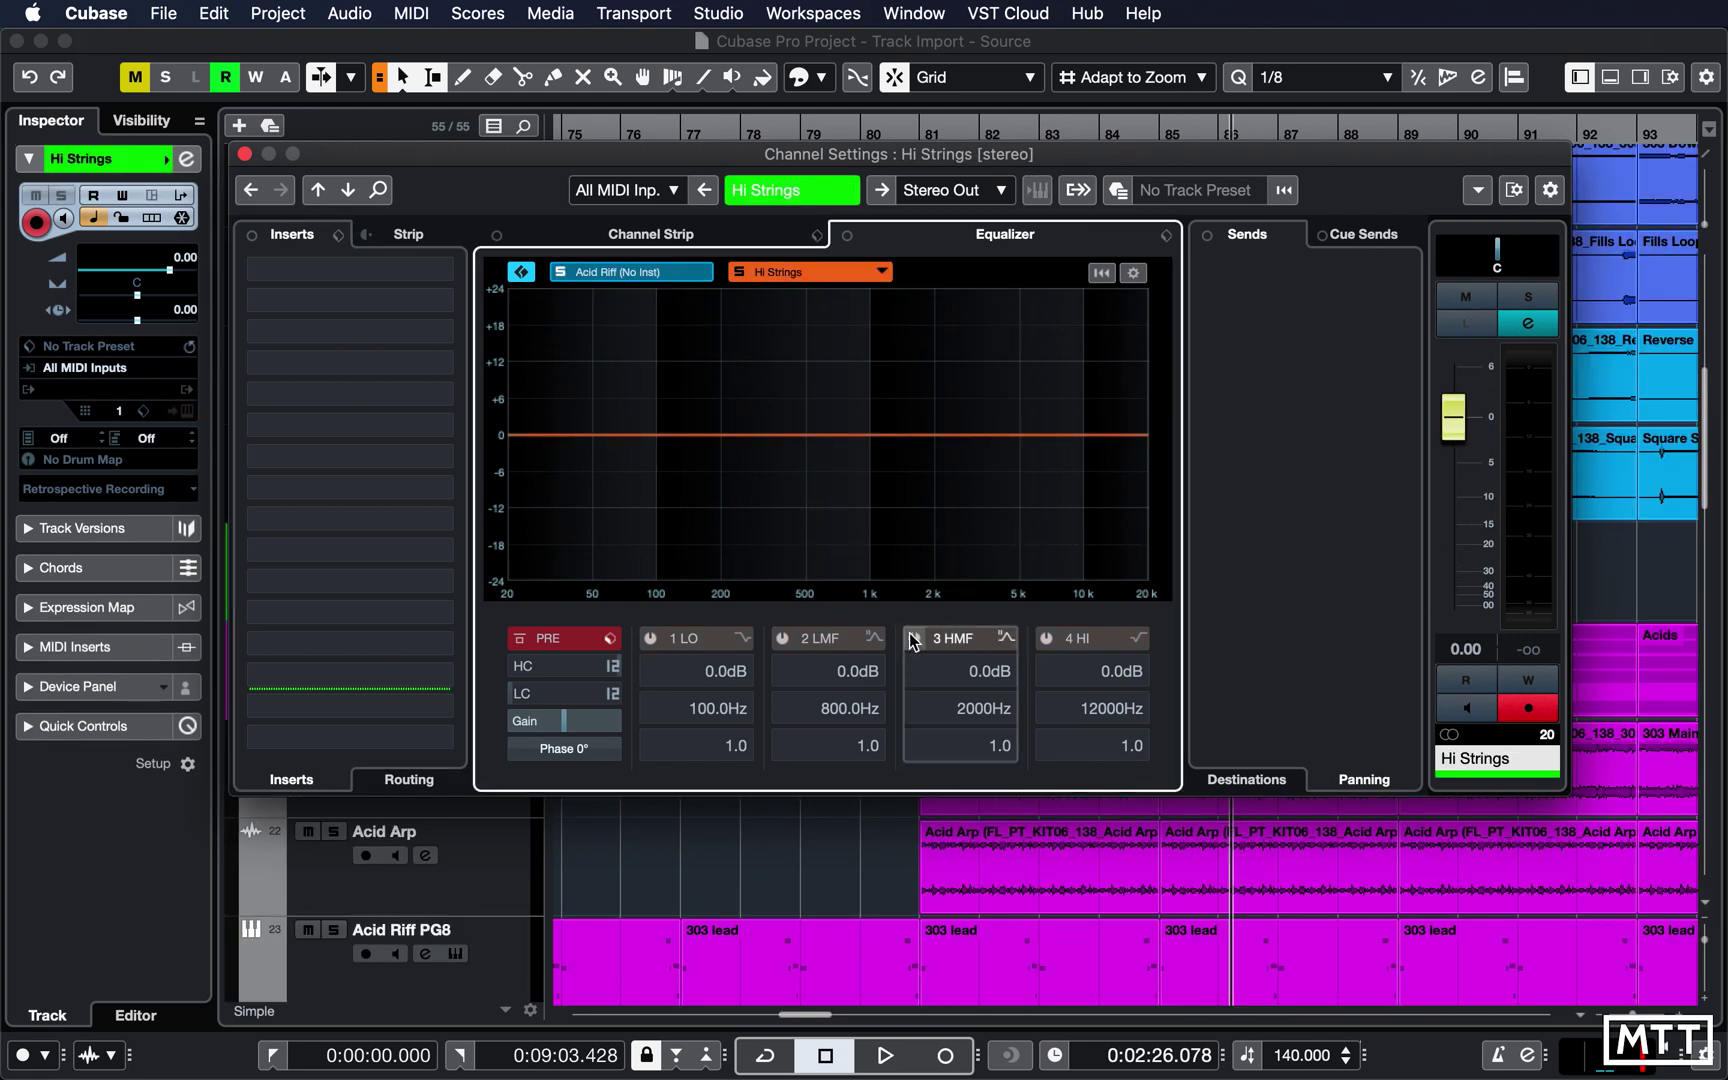
{"action": "left_click_drag", "start_coordinate": [936, 435], "coordinate": [945, 355]}
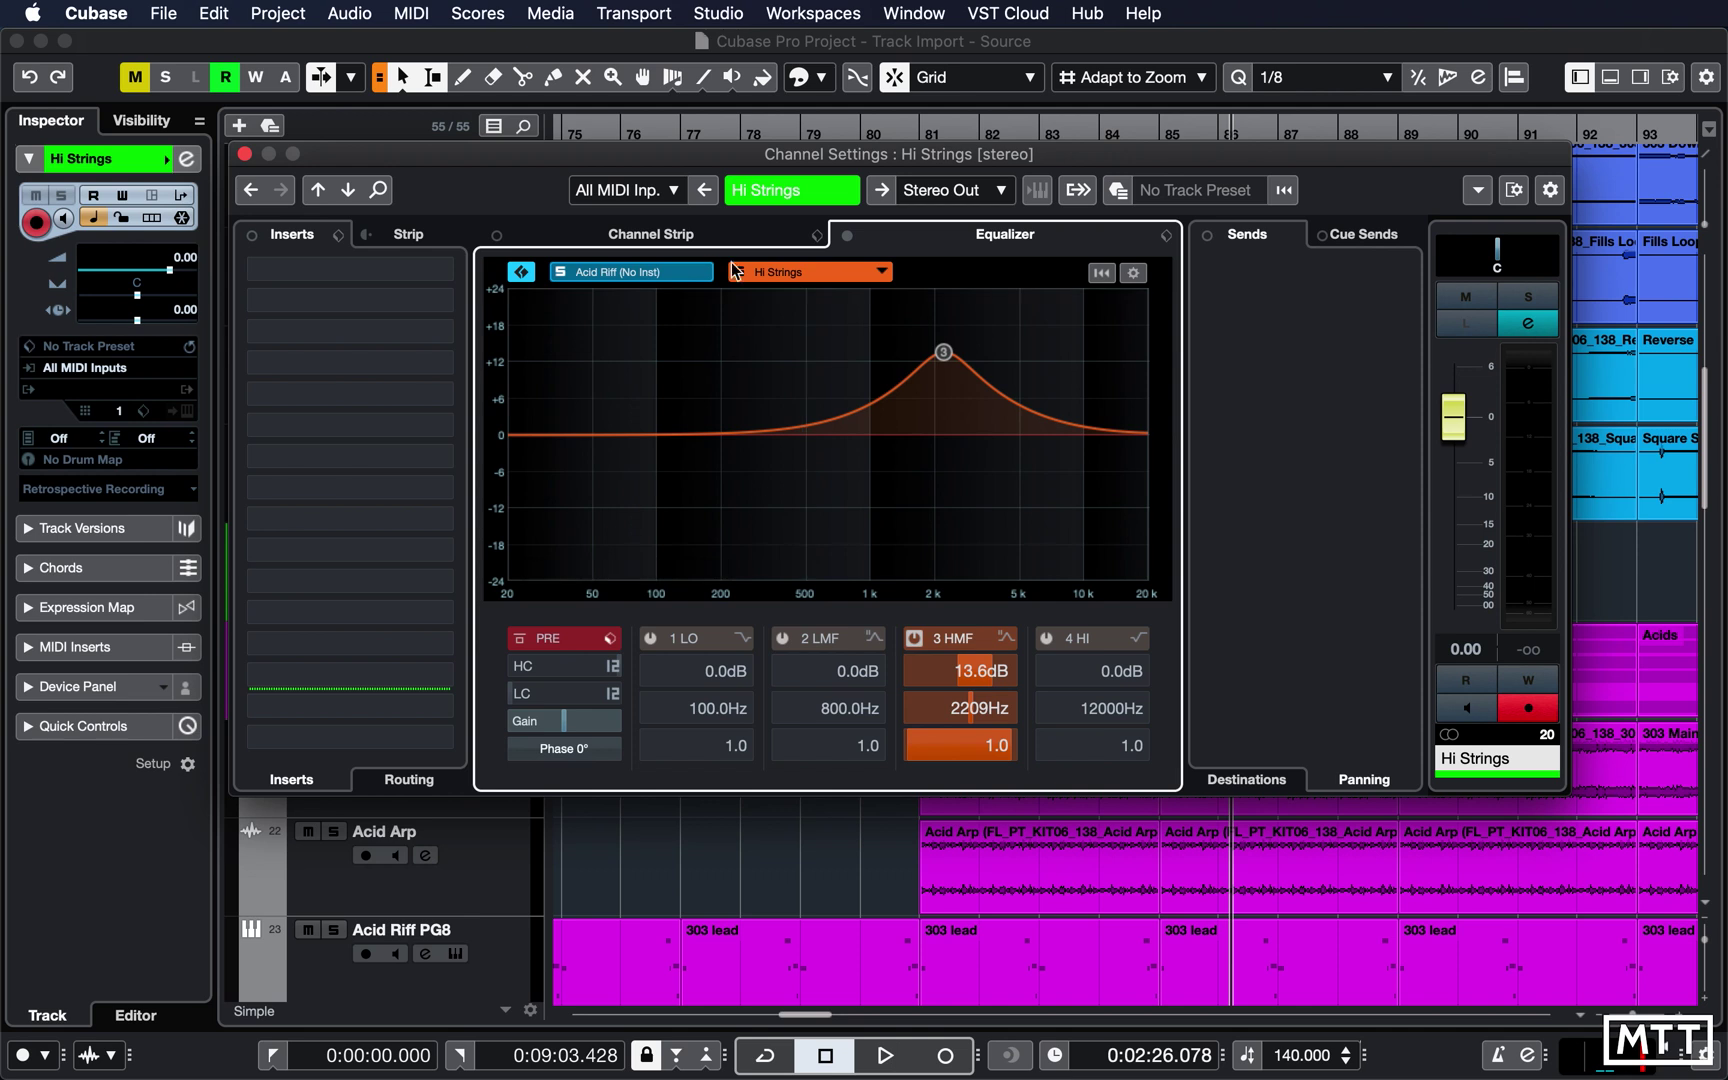
{"action": "left_click", "coordinate": [638, 272]}
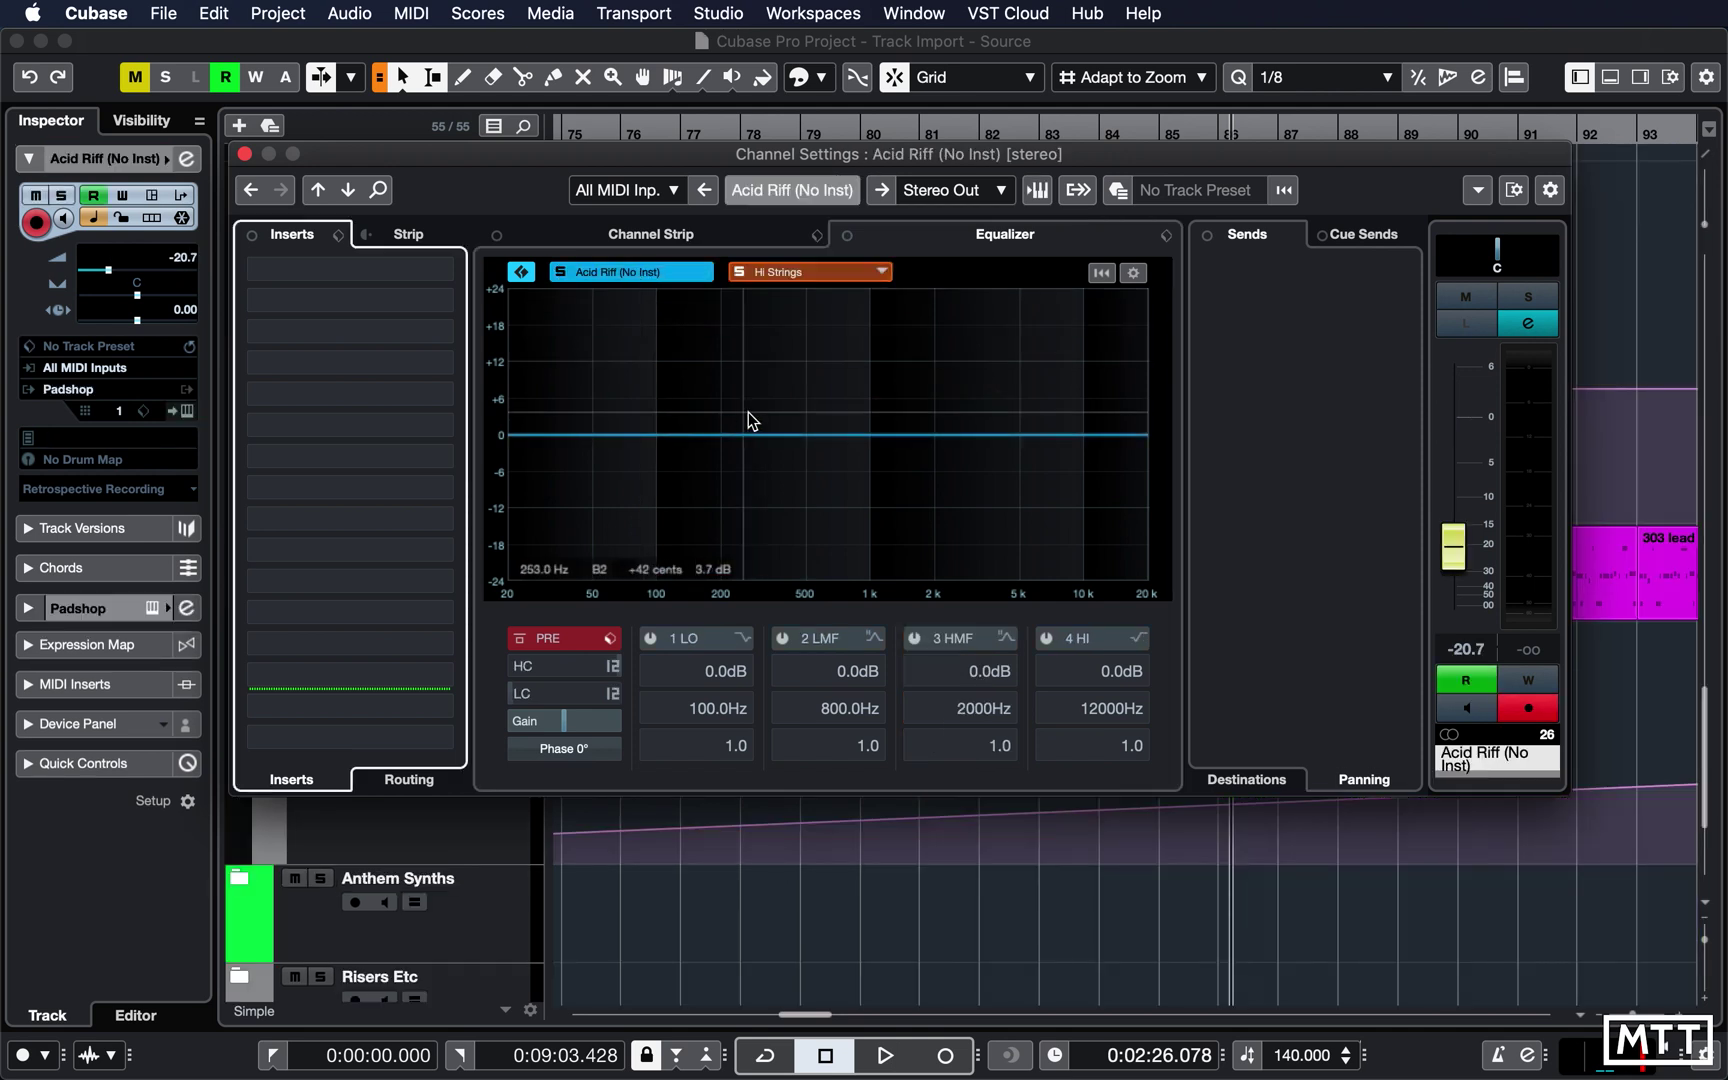
{"action": "left_click_drag", "start_coordinate": [874, 436], "coordinate": [894, 538]}
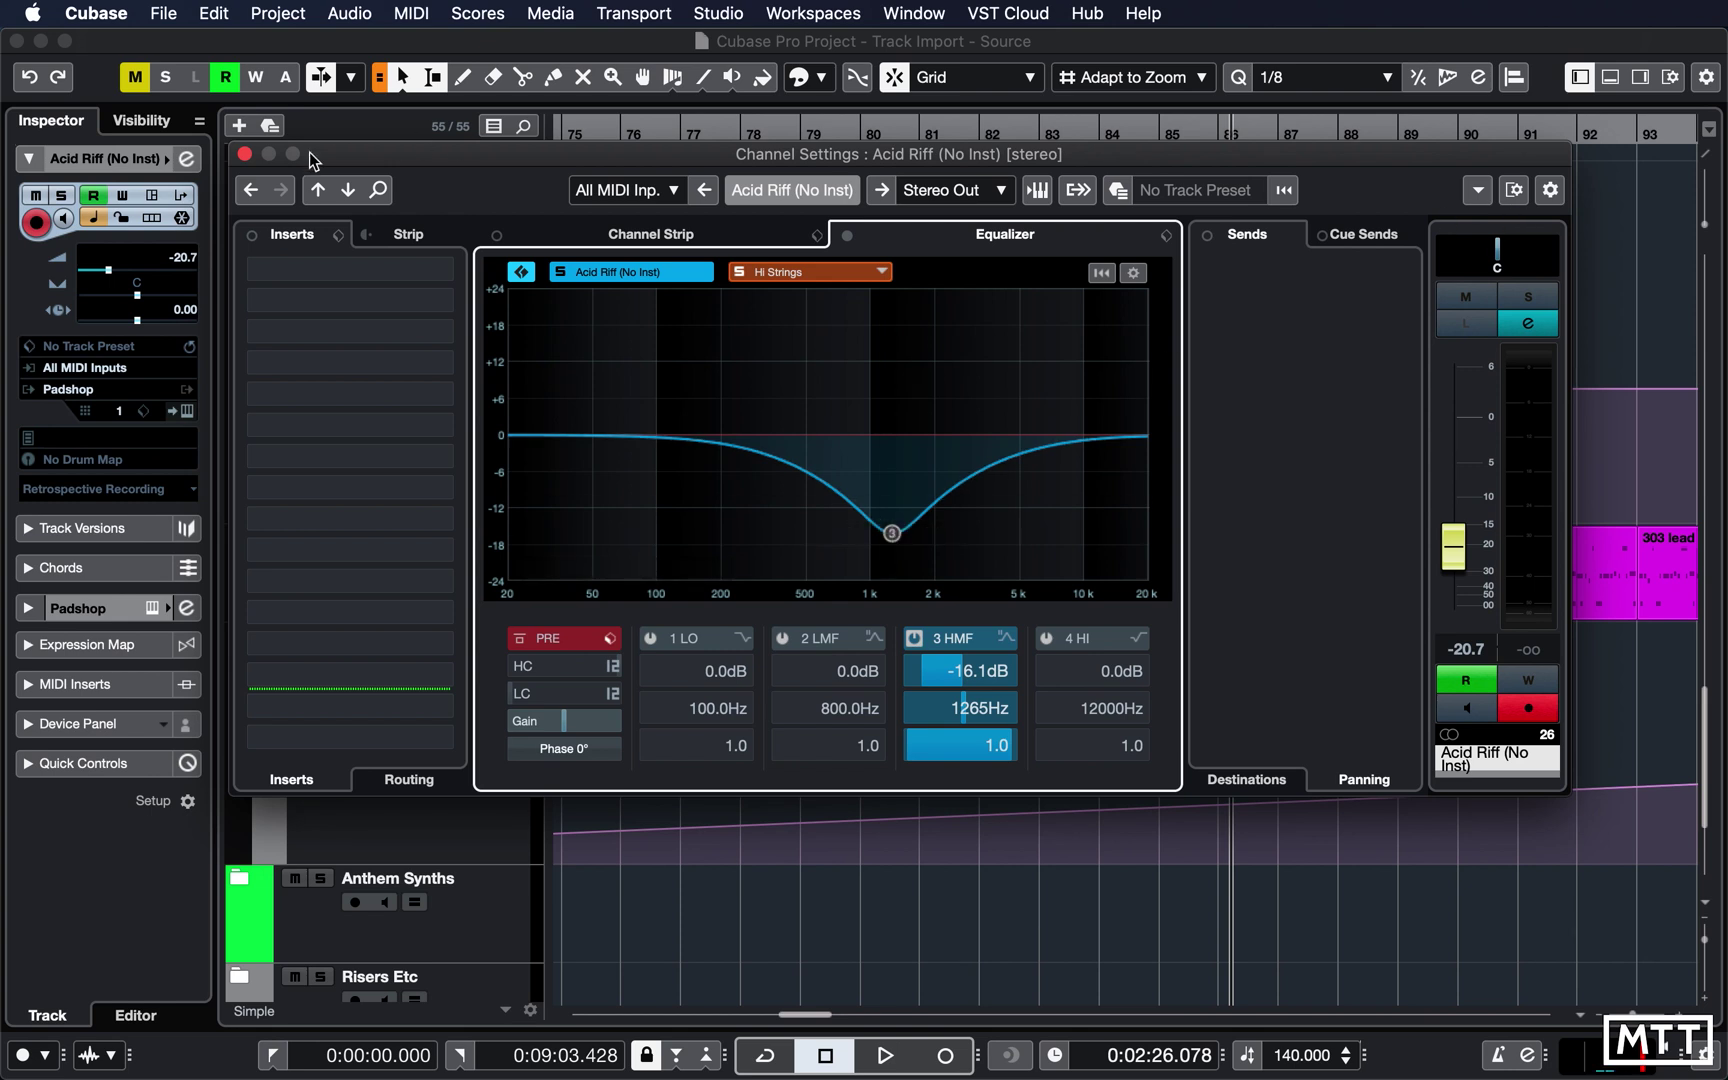
{"action": "left_click", "coordinate": [245, 152]}
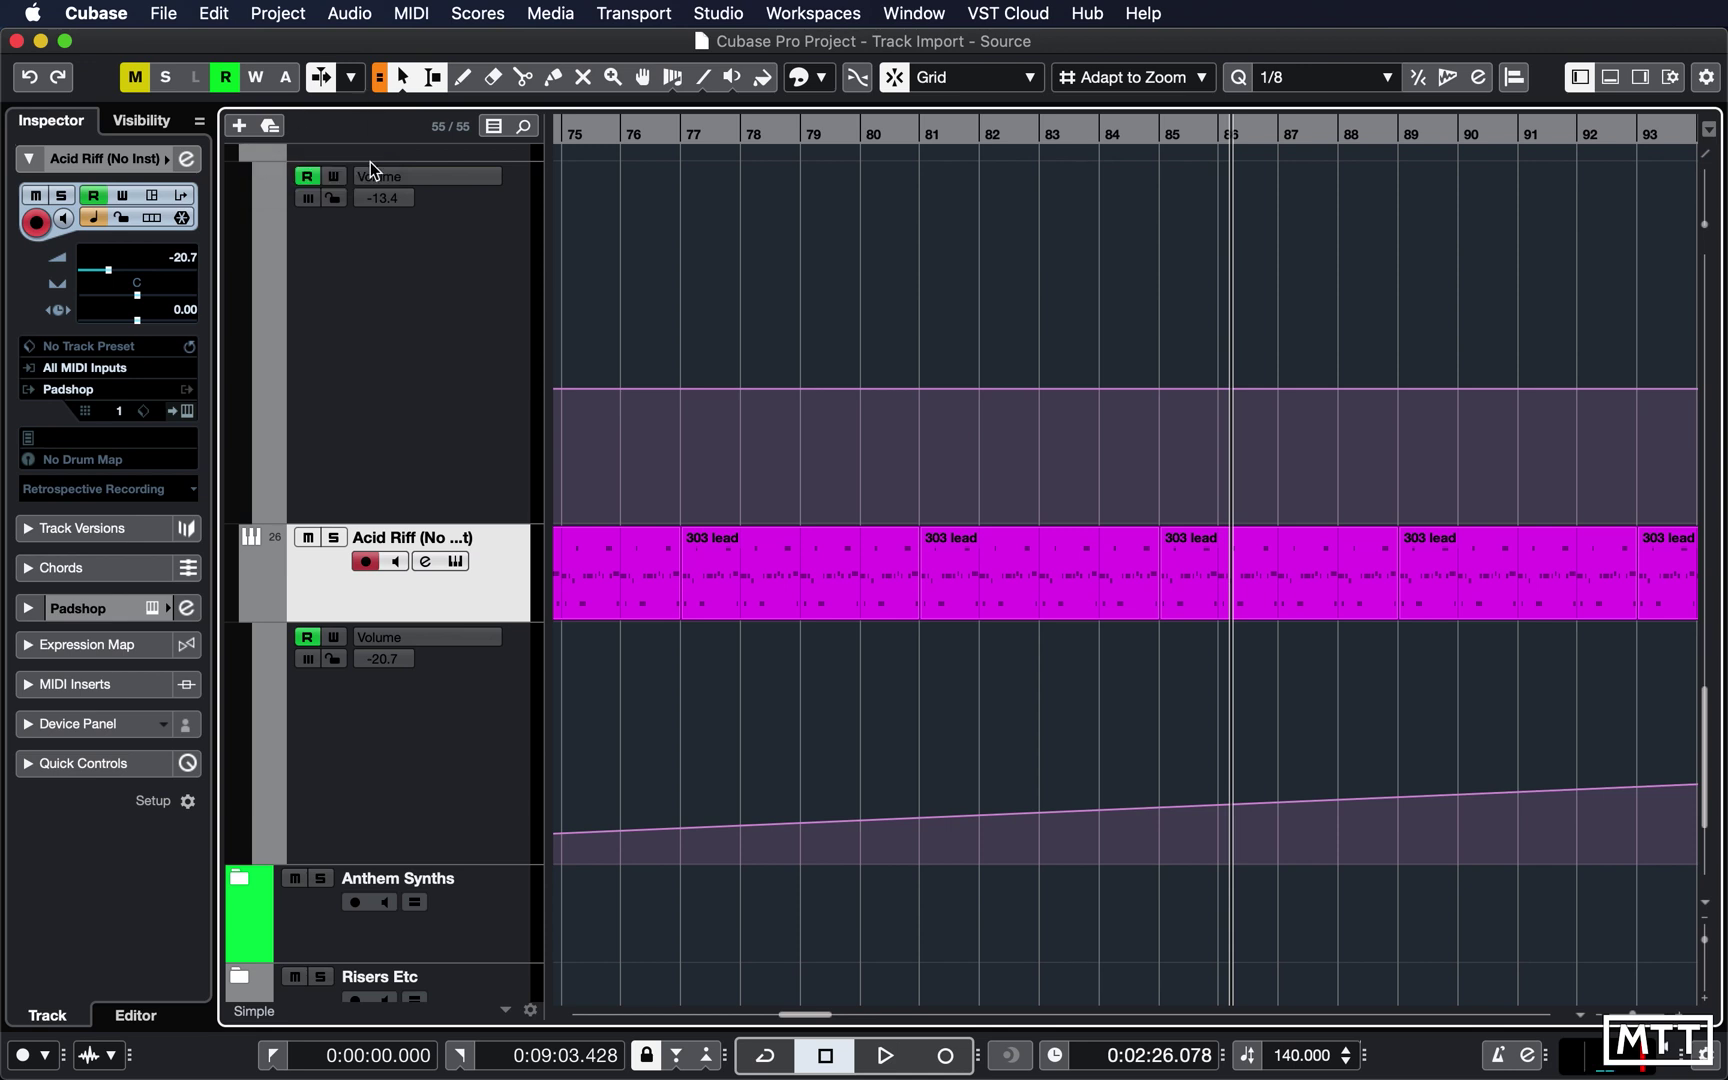
{"action": "left_click", "coordinate": [364, 277]}
{"action": "scroll", "coordinate": [418, 412], "scroll_direction": "up", "scroll_amount": 20}
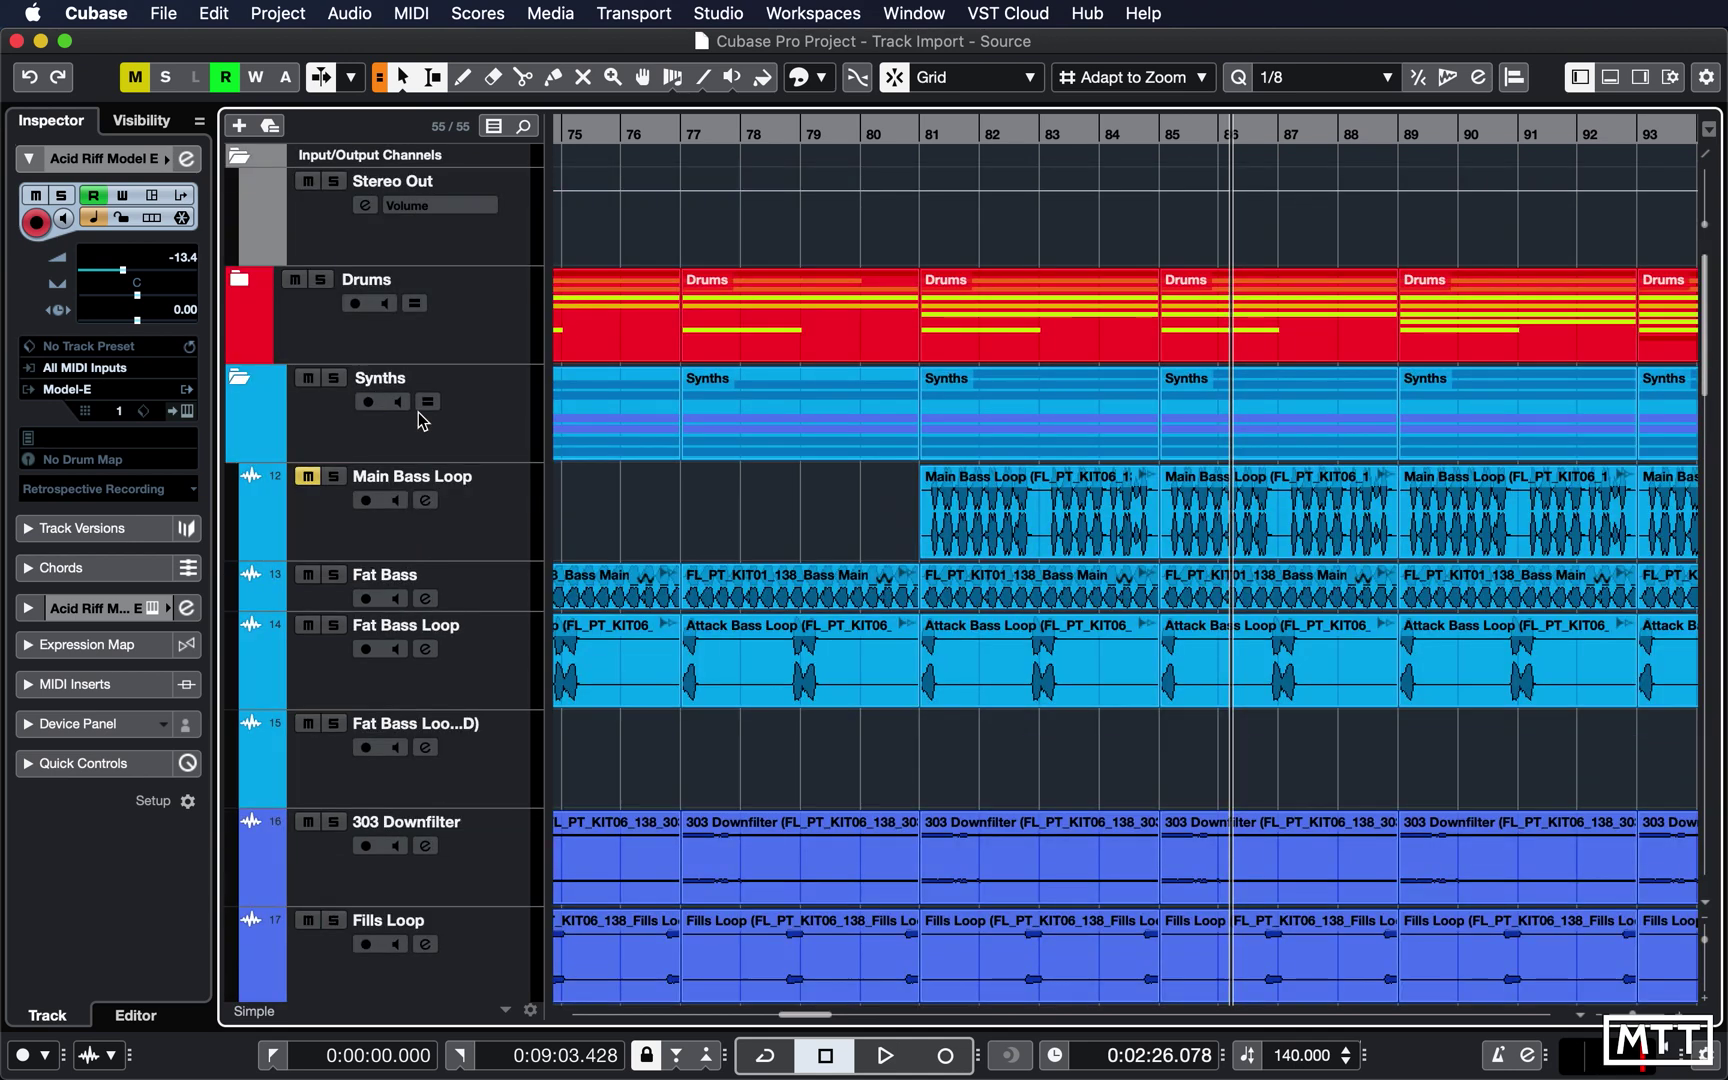
{"action": "scroll", "coordinate": [533, 572], "scroll_direction": "down", "scroll_amount": 15}
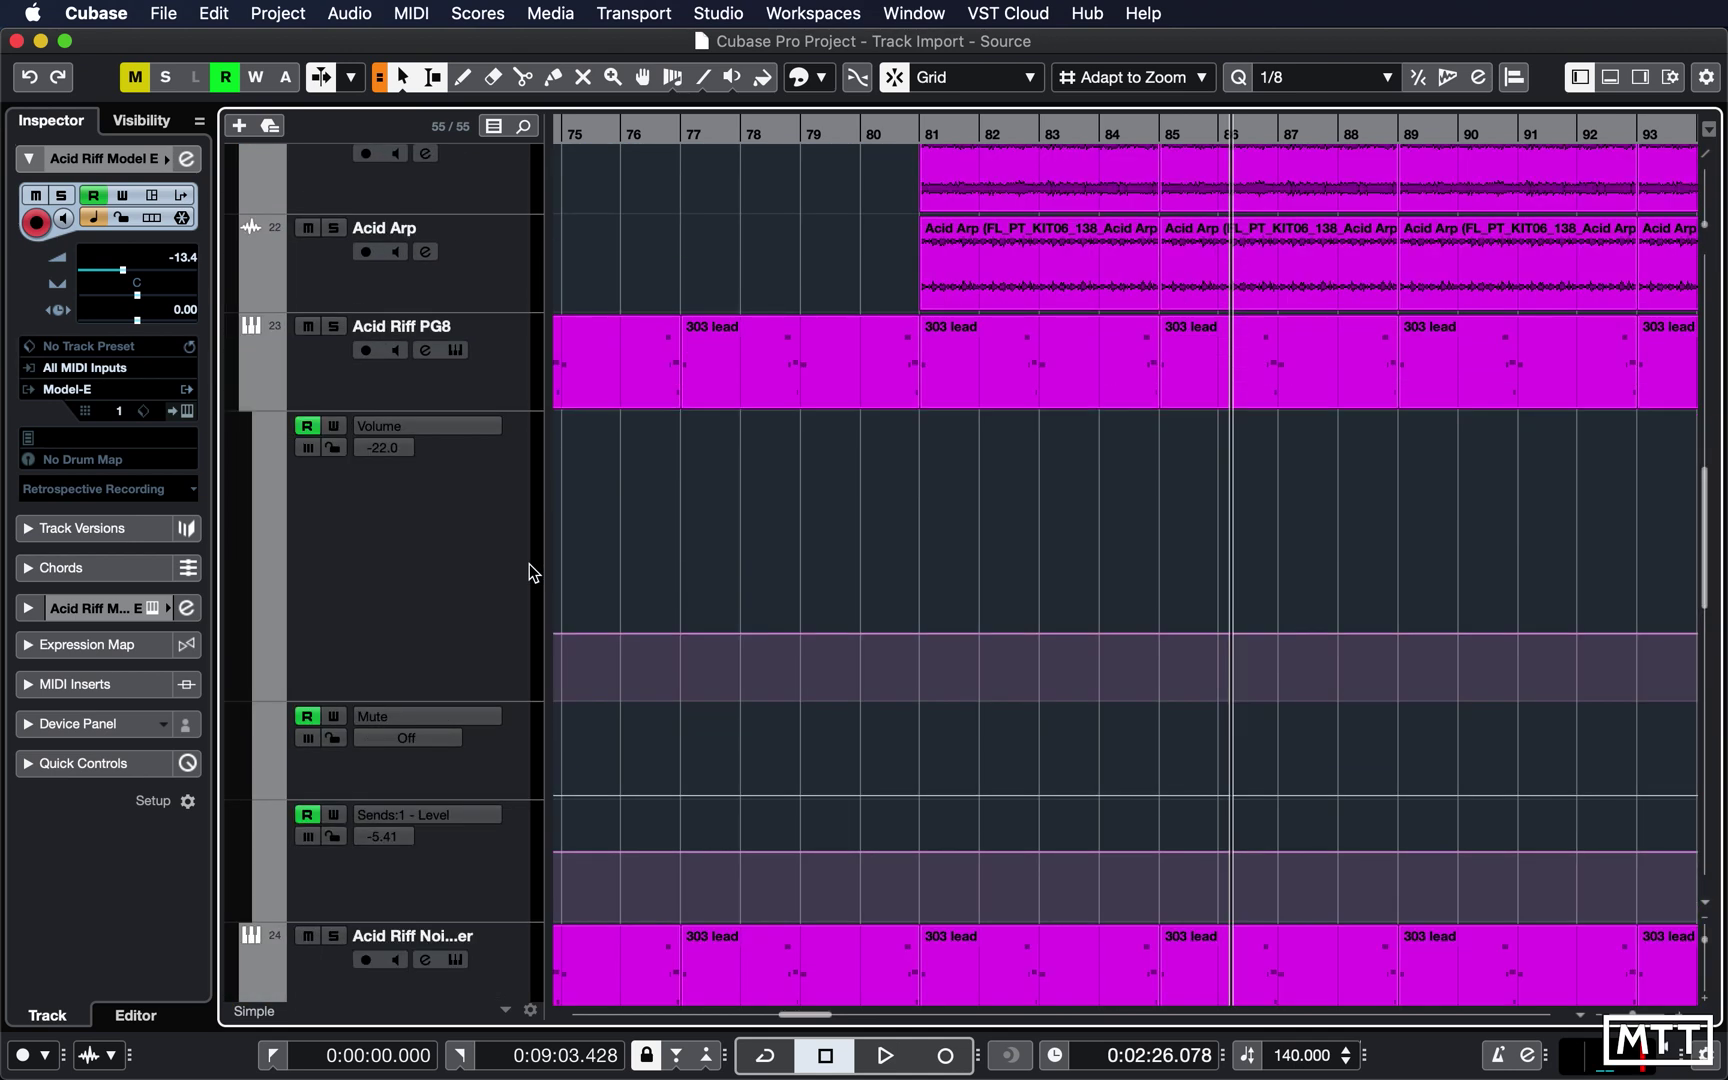
{"action": "scroll", "coordinate": [533, 572], "scroll_direction": "down", "scroll_amount": 5}
{"action": "scroll", "coordinate": [533, 572], "scroll_direction": "up", "scroll_amount": 15}
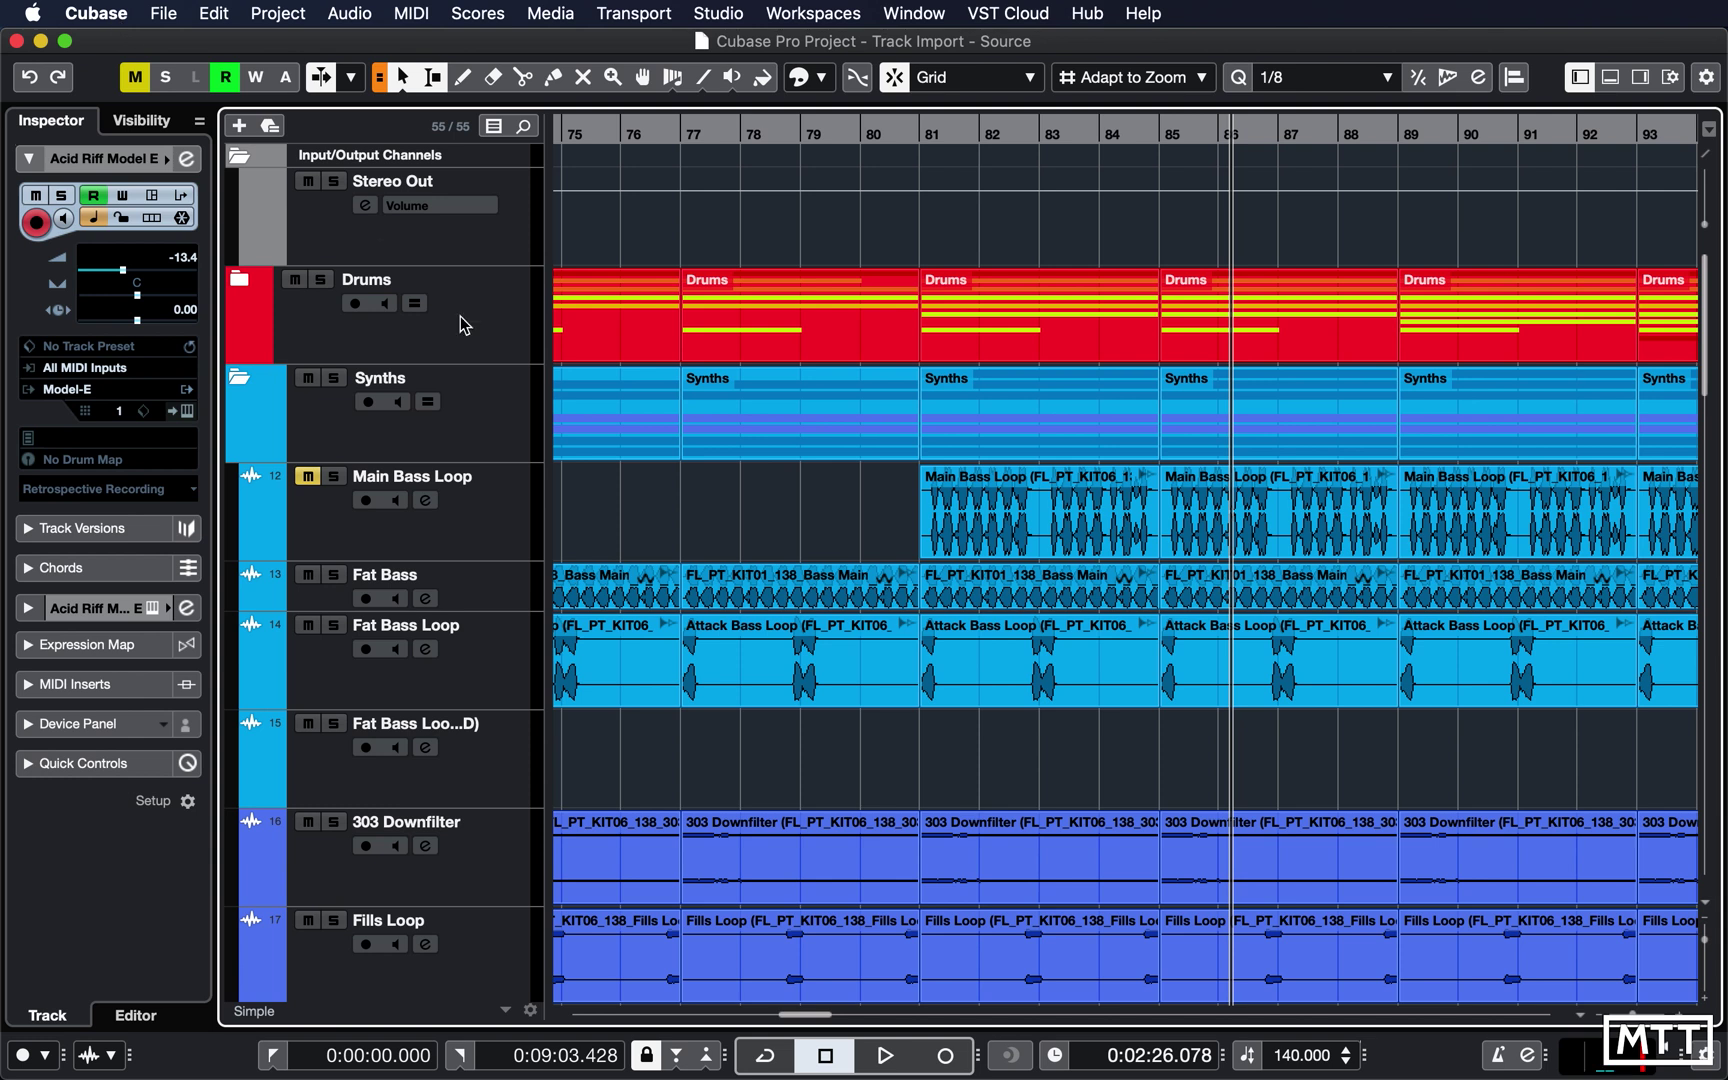
Step: In Preferences, enable track colouring and try maximum, then minimum, then slightly raised colour strength
{"action": "left_click", "coordinate": [124, 18]}
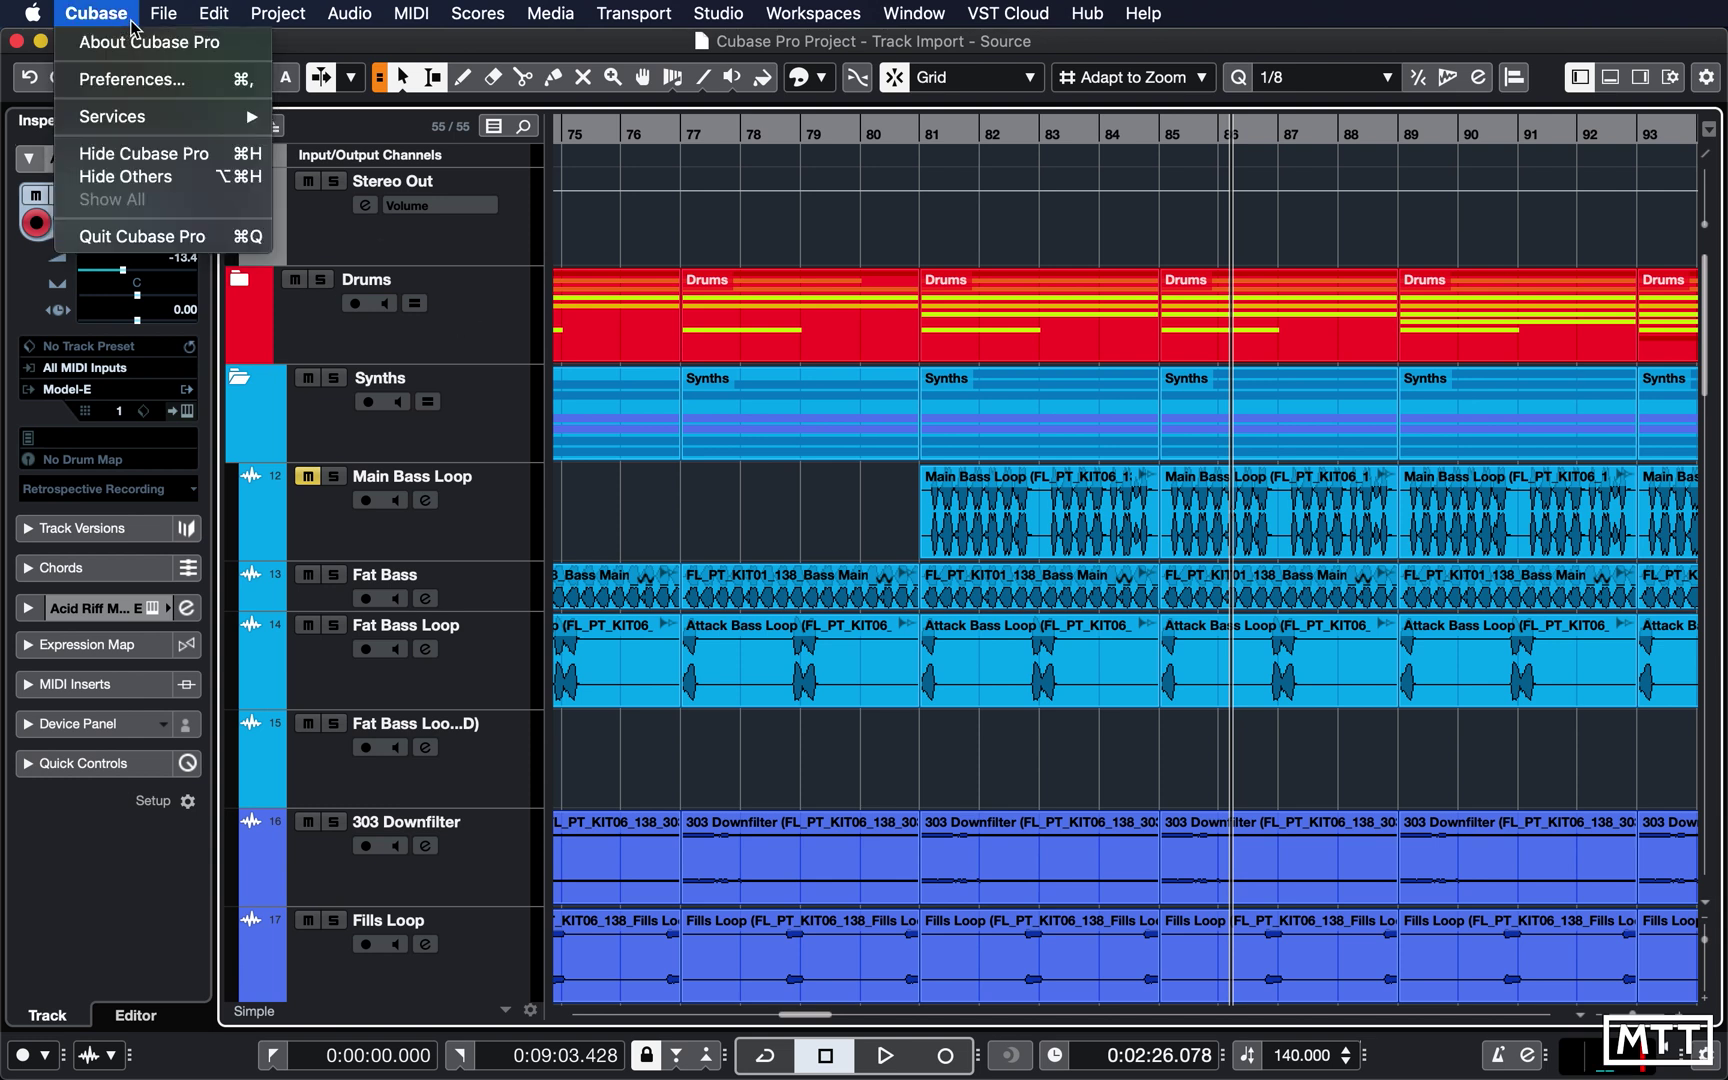
{"action": "left_click", "coordinate": [128, 78]}
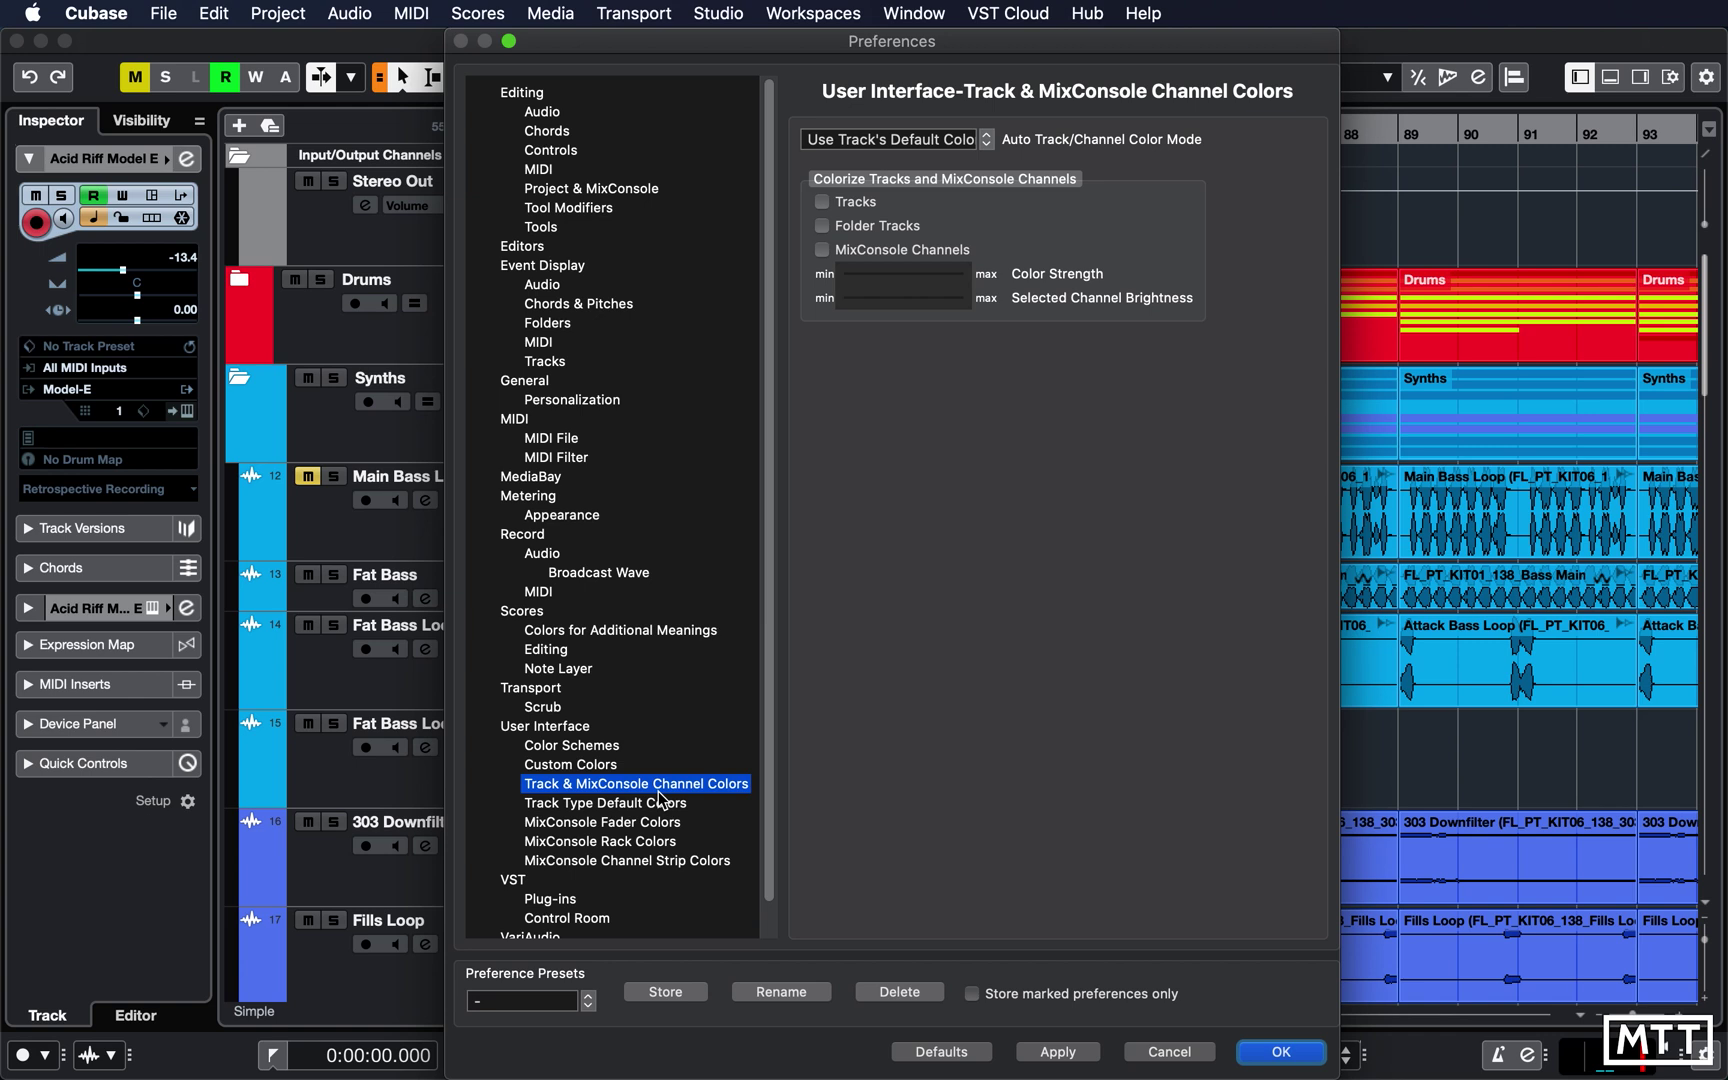
{"action": "left_click", "coordinate": [823, 204]}
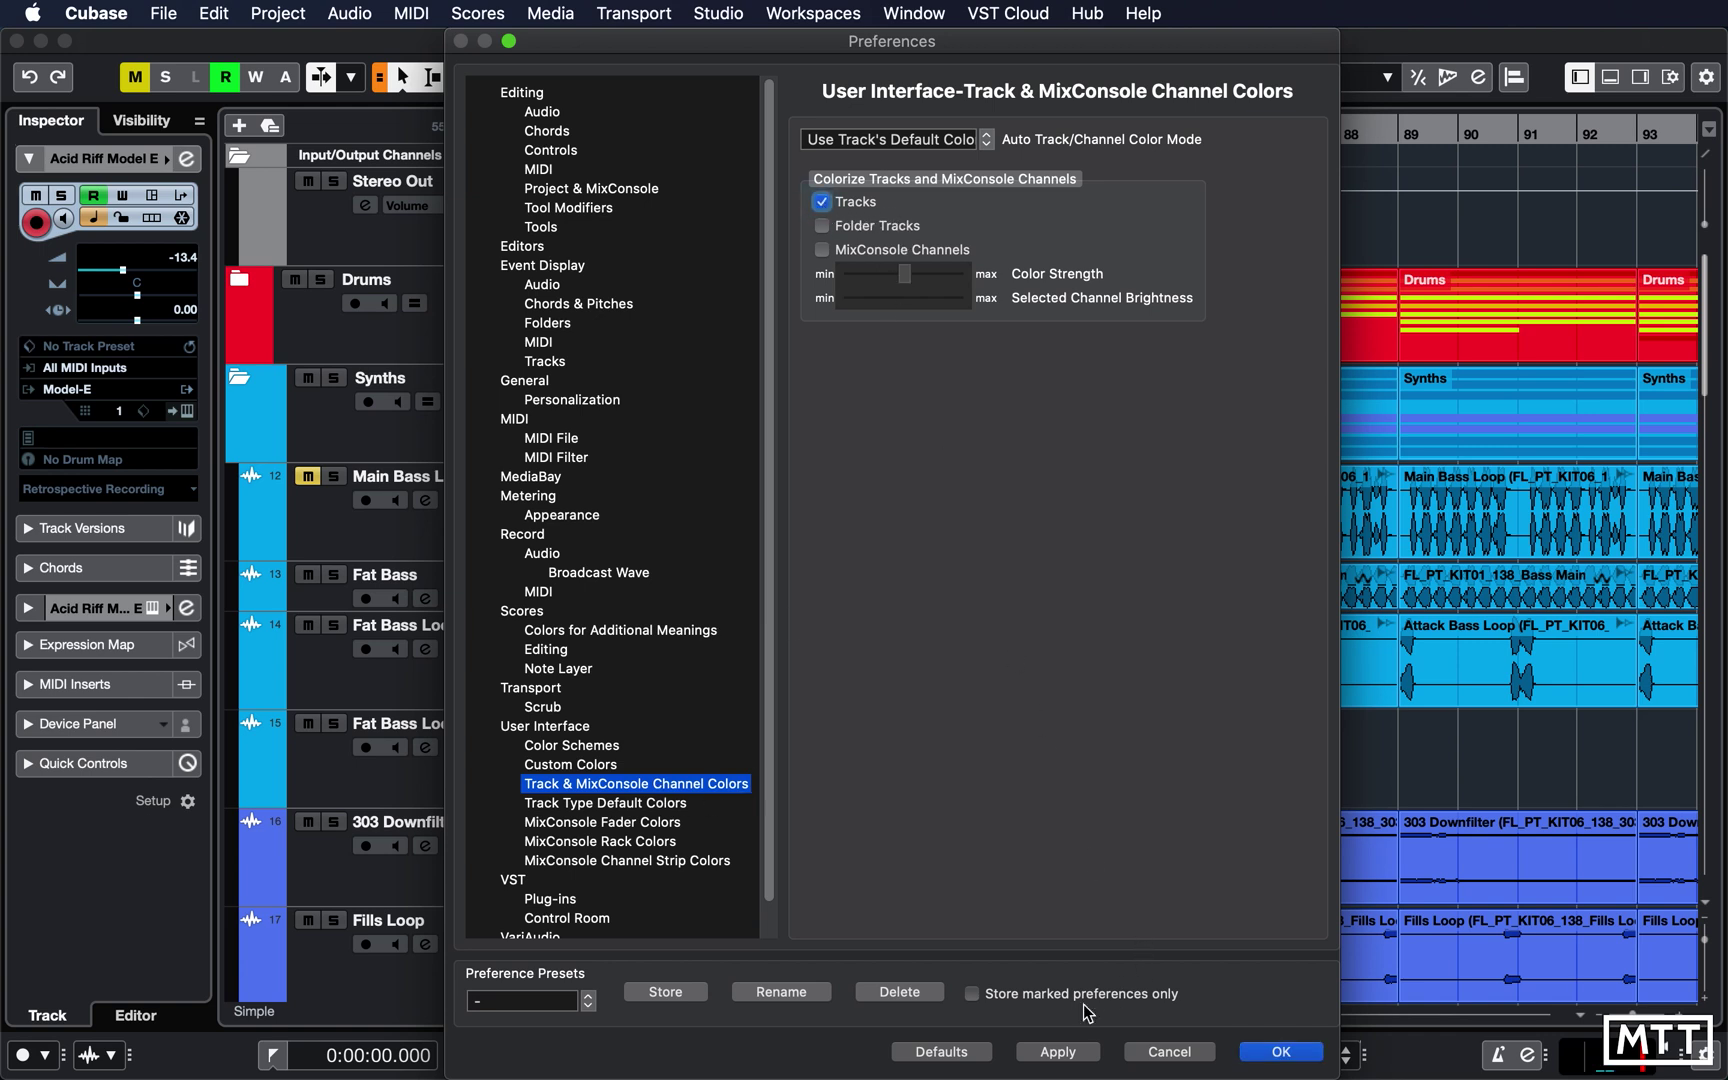
{"action": "left_click", "coordinate": [1072, 1052]}
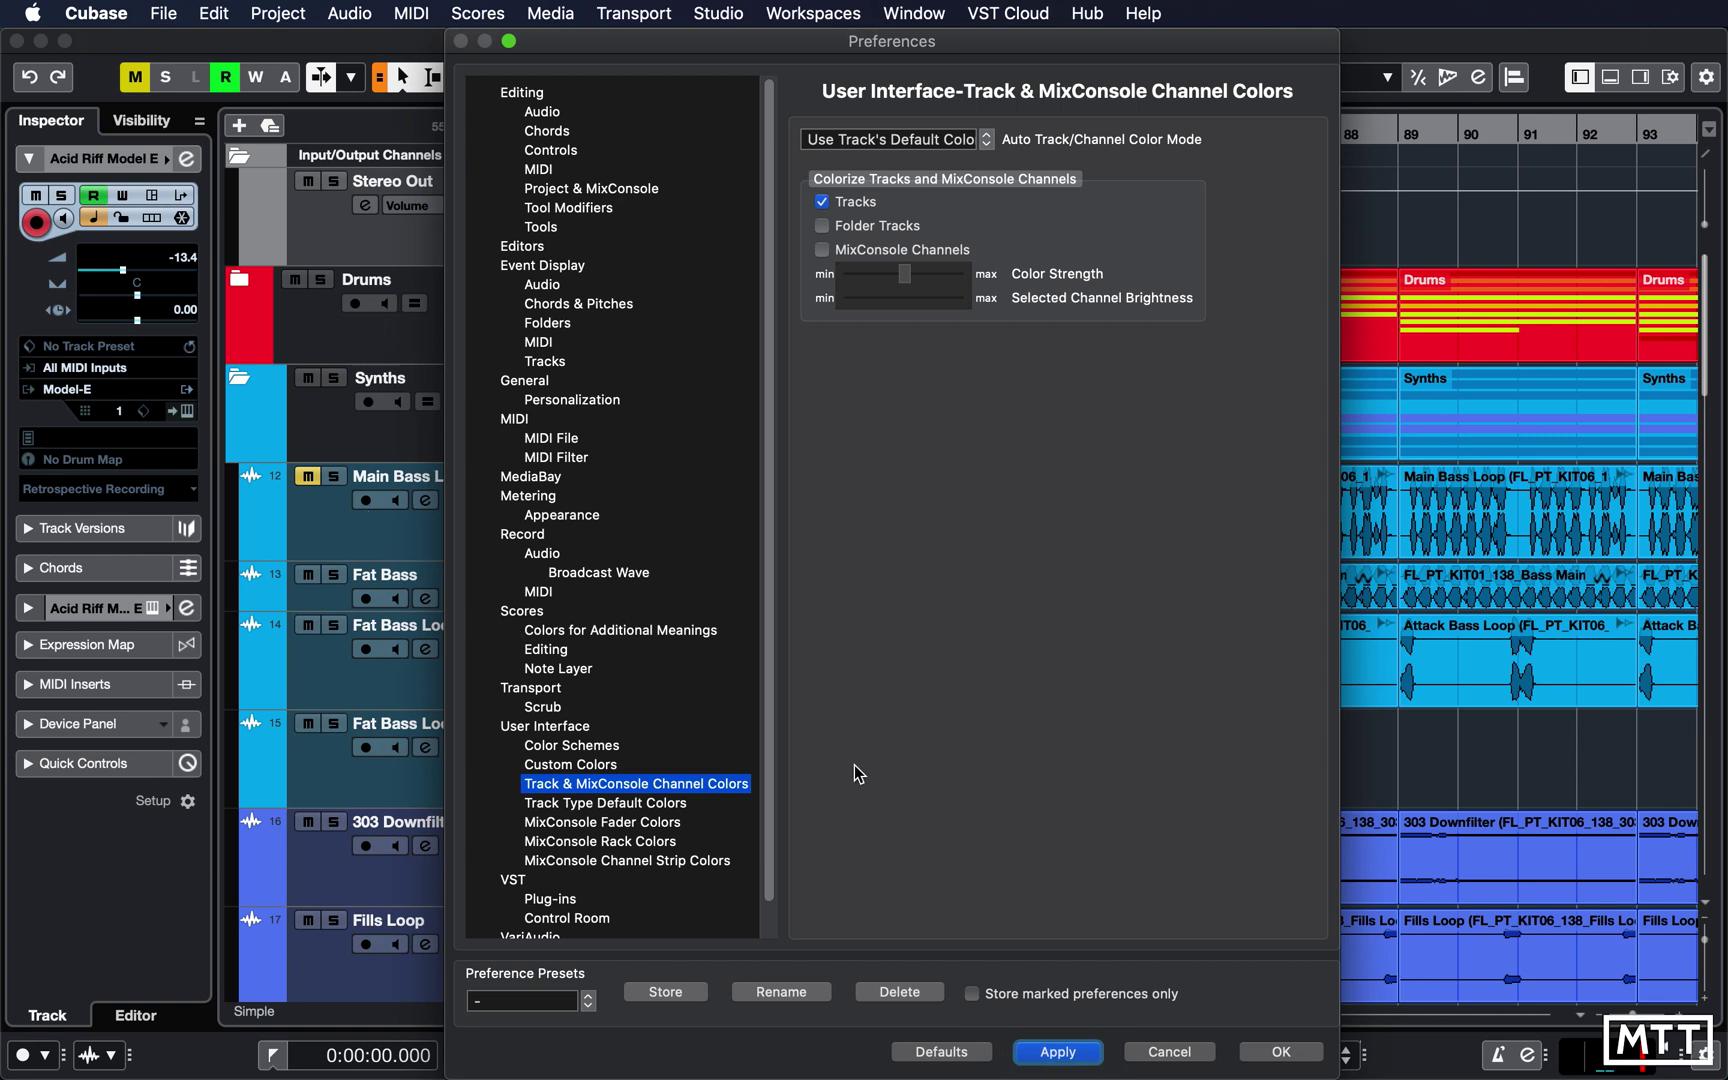
{"action": "left_click_drag", "start_coordinate": [905, 275], "coordinate": [964, 275]}
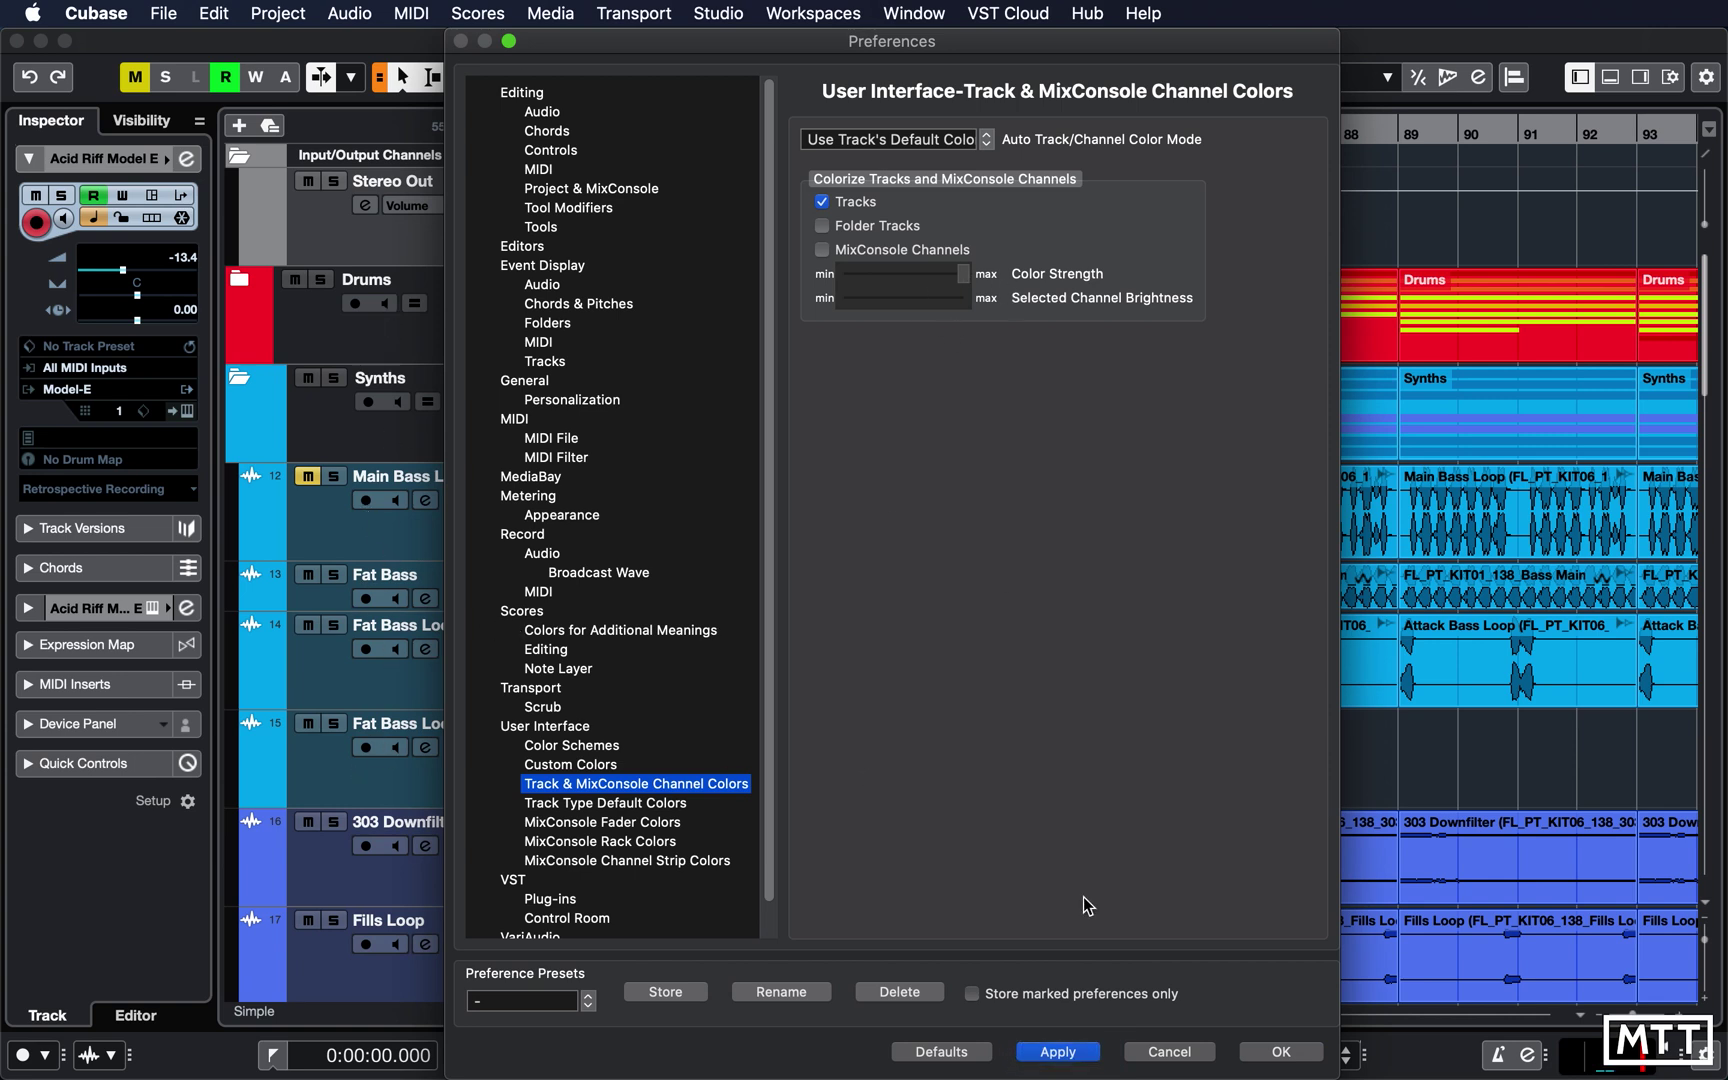
{"action": "left_click", "coordinate": [1057, 1057]}
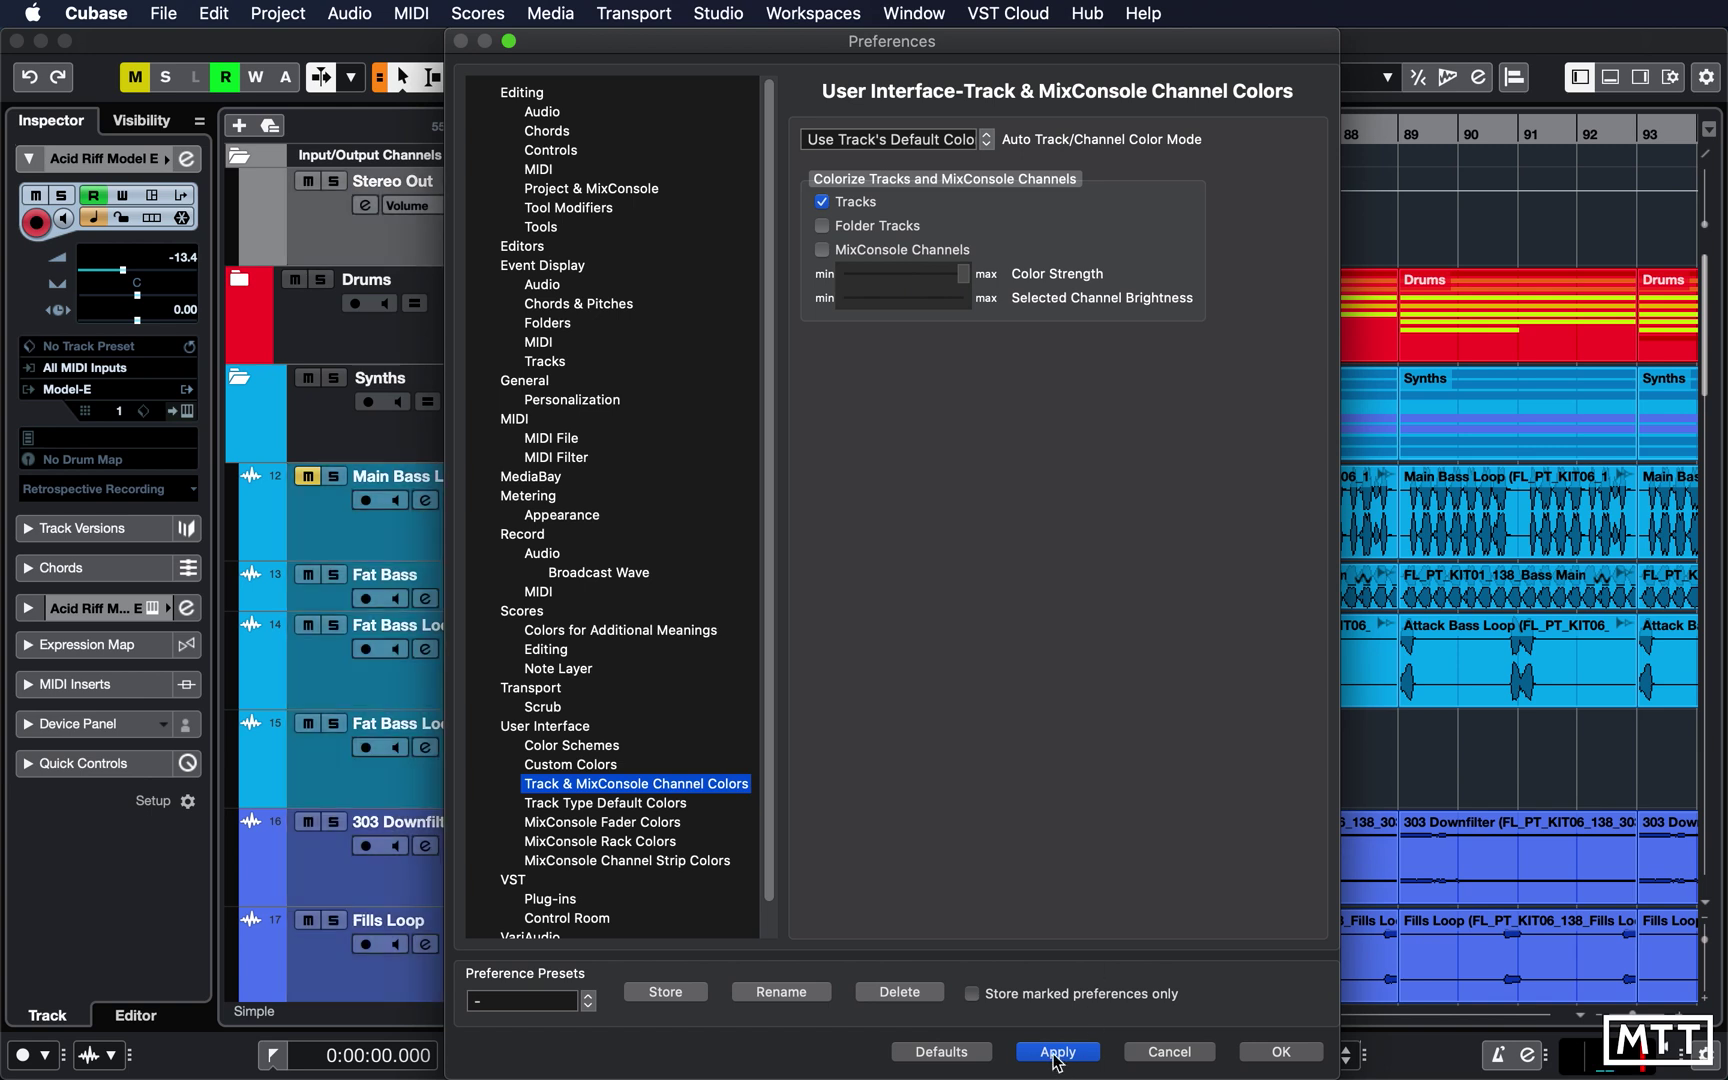
{"action": "left_click_drag", "start_coordinate": [962, 276], "coordinate": [835, 282]}
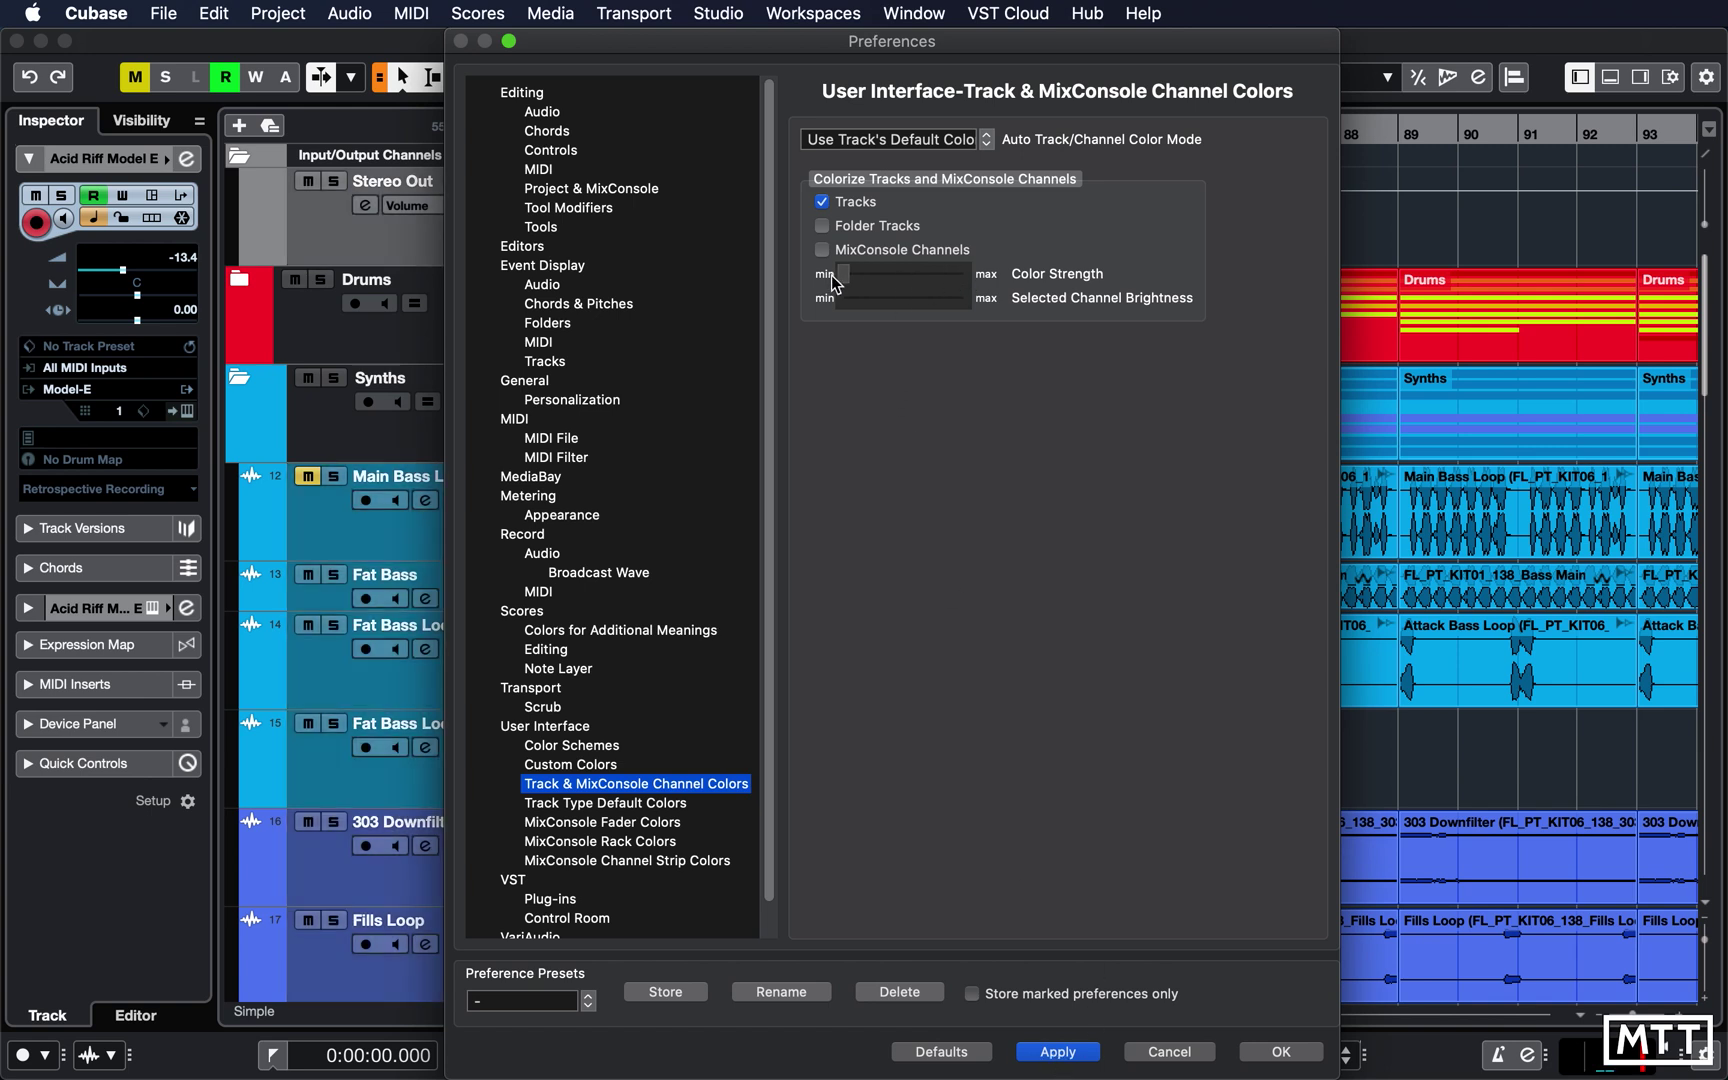
{"action": "left_click", "coordinate": [1057, 1052]}
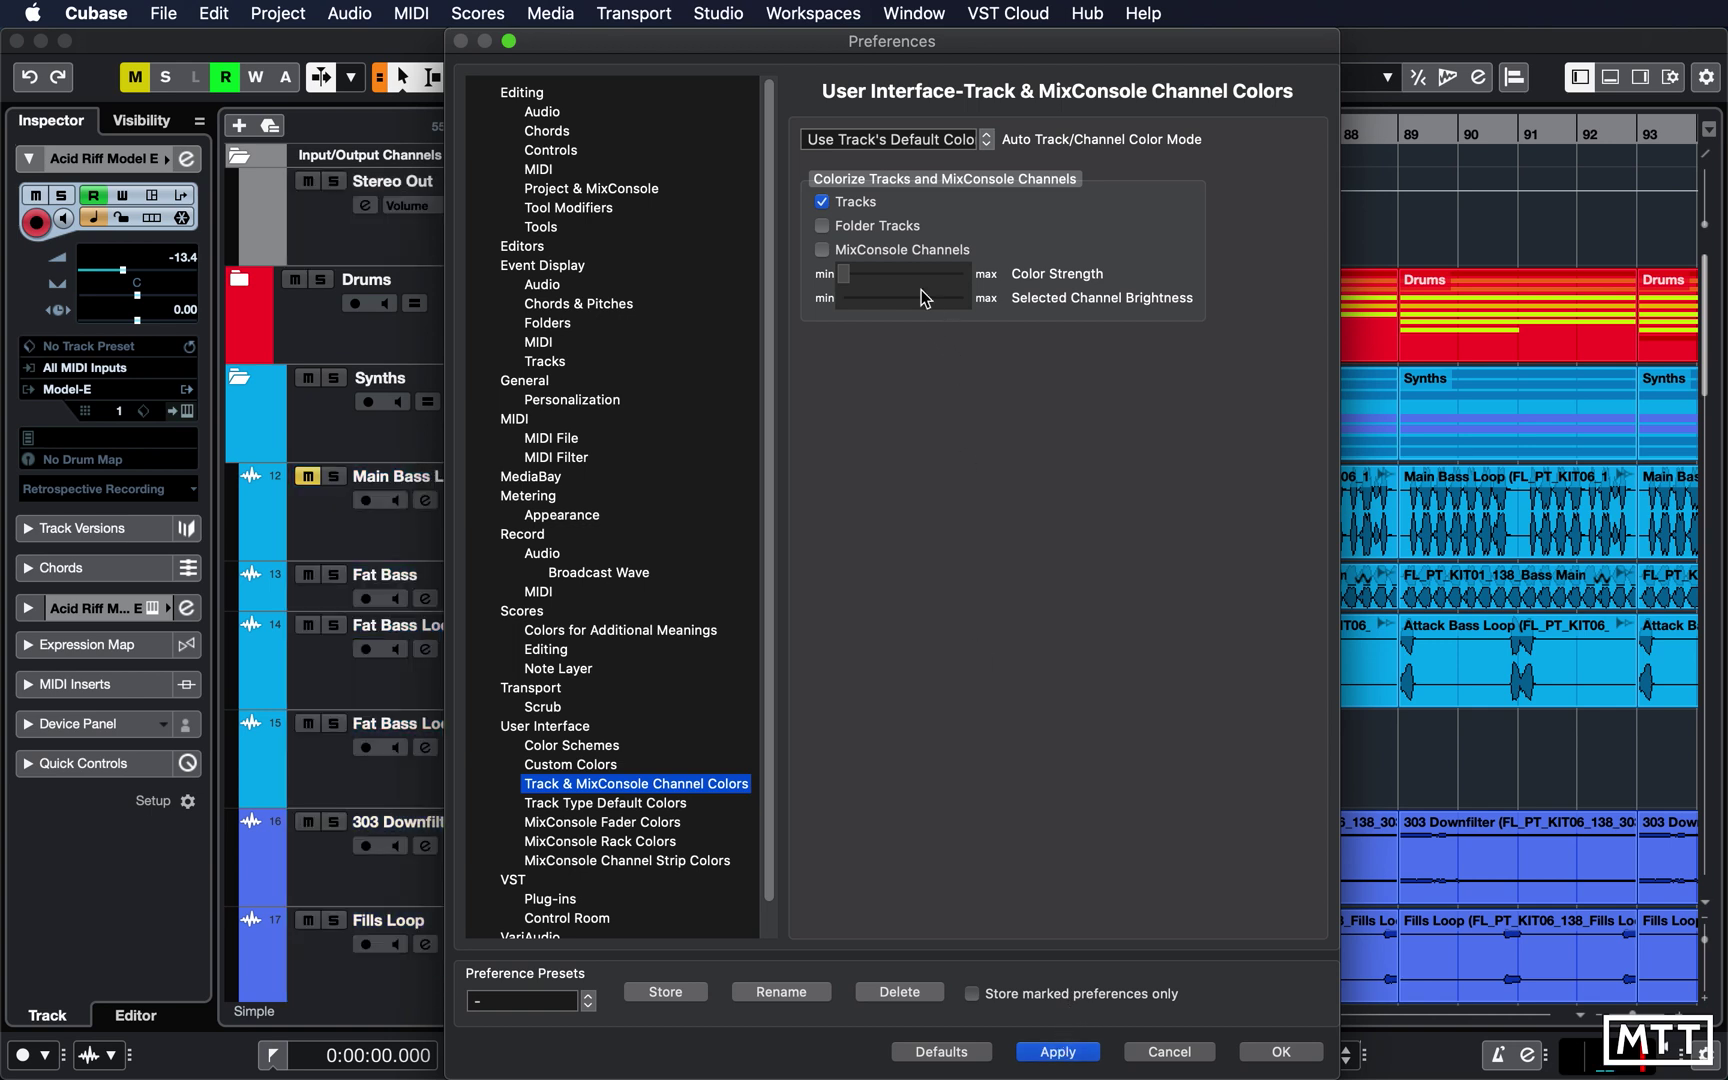
{"action": "left_click_drag", "start_coordinate": [845, 277], "coordinate": [868, 282]}
Step: Also colour folder tracks and MixConsole channels at higher strength, confirm, and open MixConsole with F3
{"action": "left_click", "coordinate": [823, 226]}
{"action": "left_click", "coordinate": [1076, 1050]}
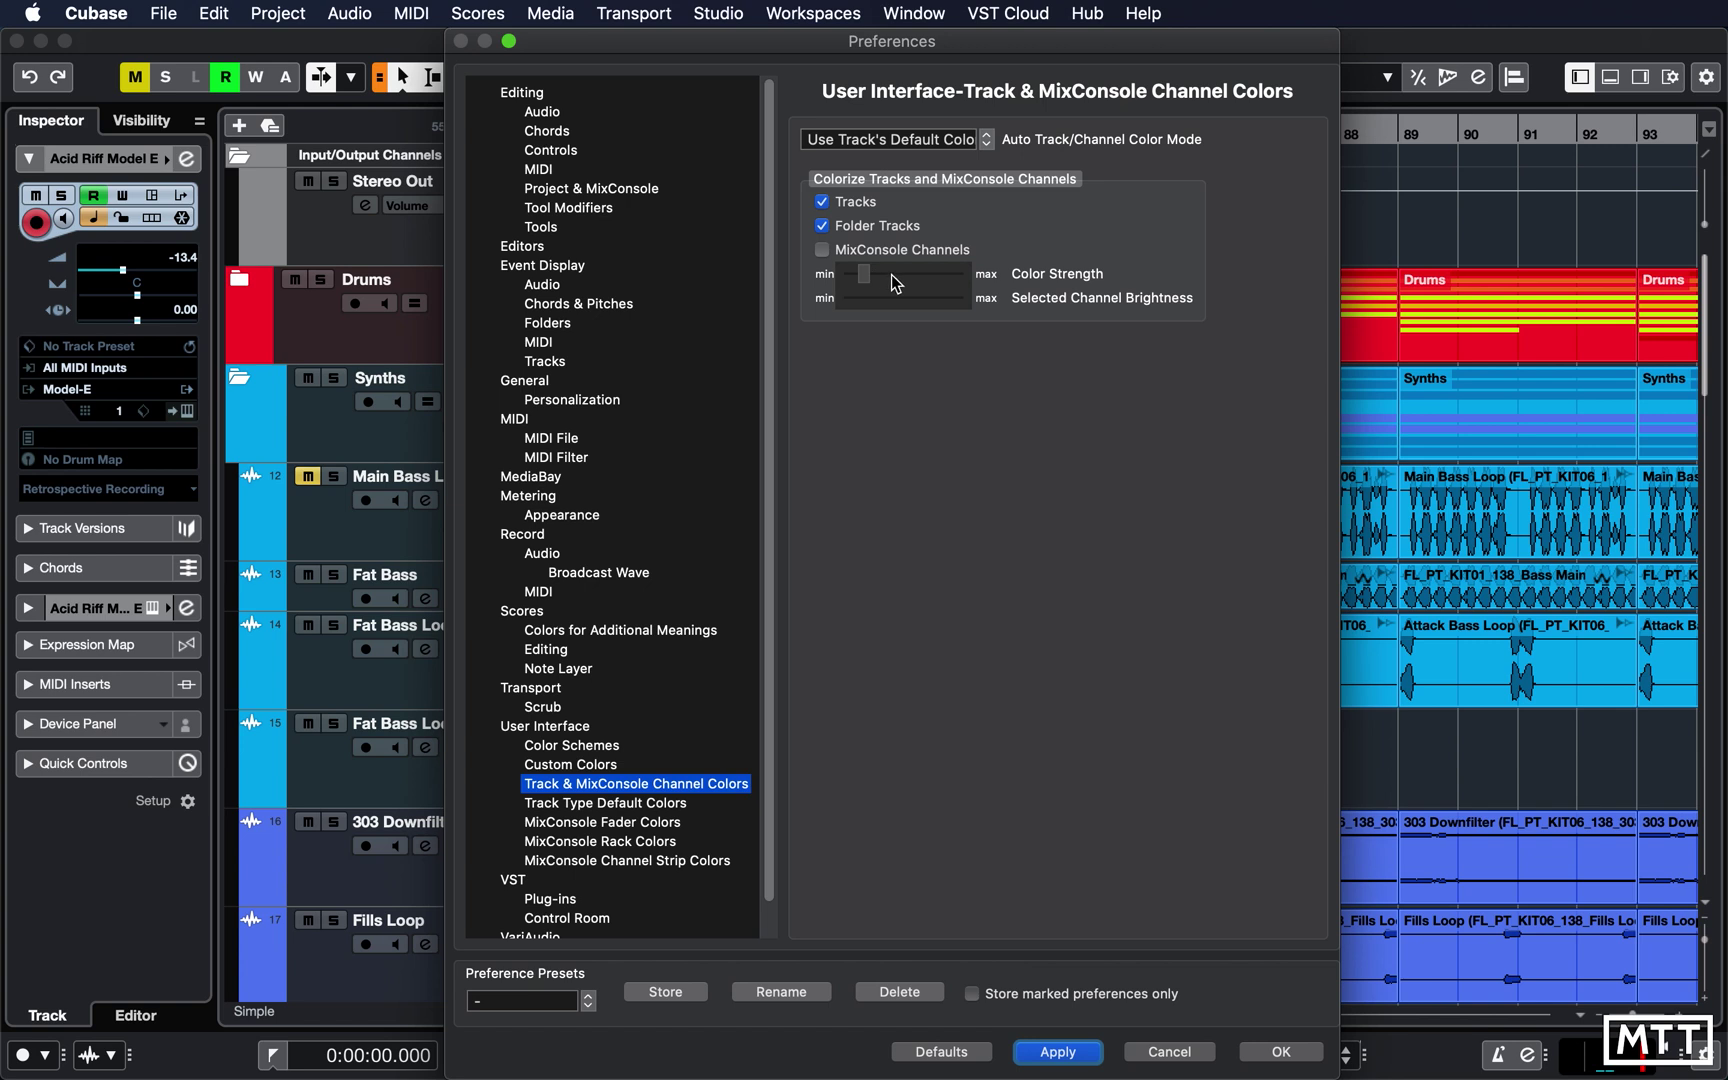
{"action": "left_click_drag", "start_coordinate": [862, 275], "coordinate": [910, 278]}
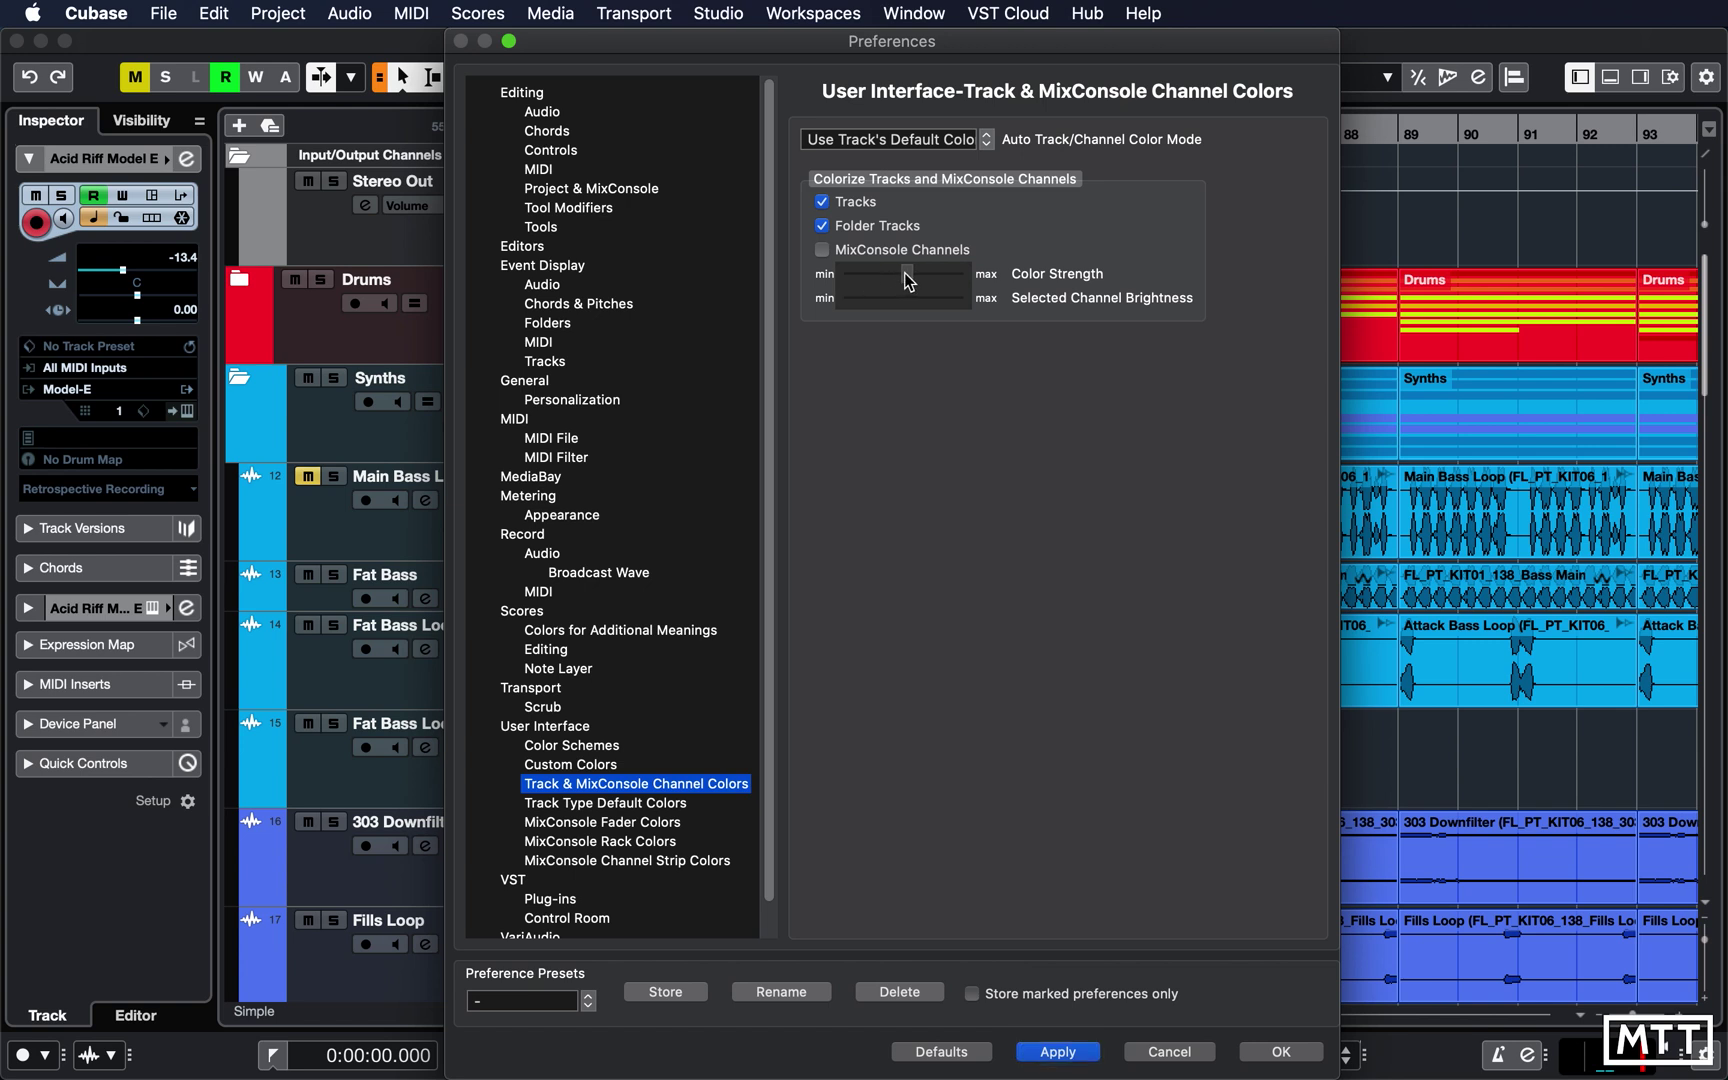
{"action": "left_click", "coordinate": [822, 249]}
{"action": "left_click", "coordinate": [1066, 1050]}
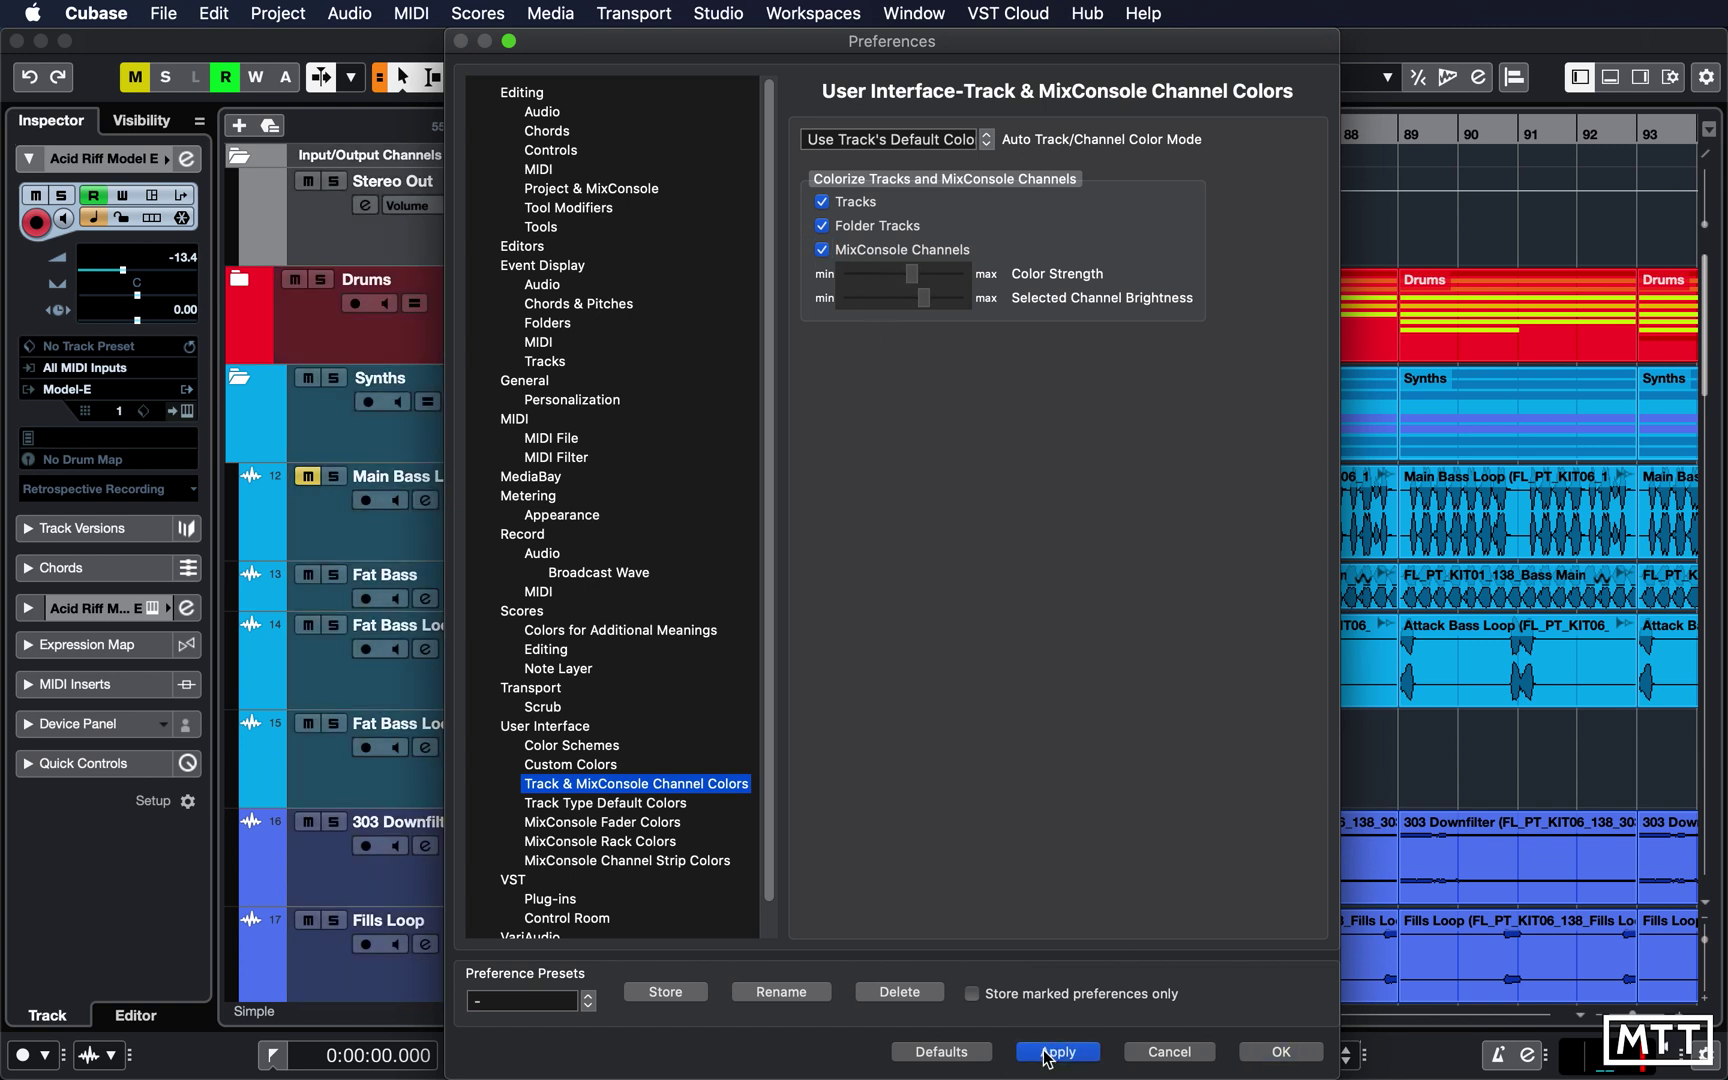
{"action": "left_click", "coordinate": [1278, 1050]}
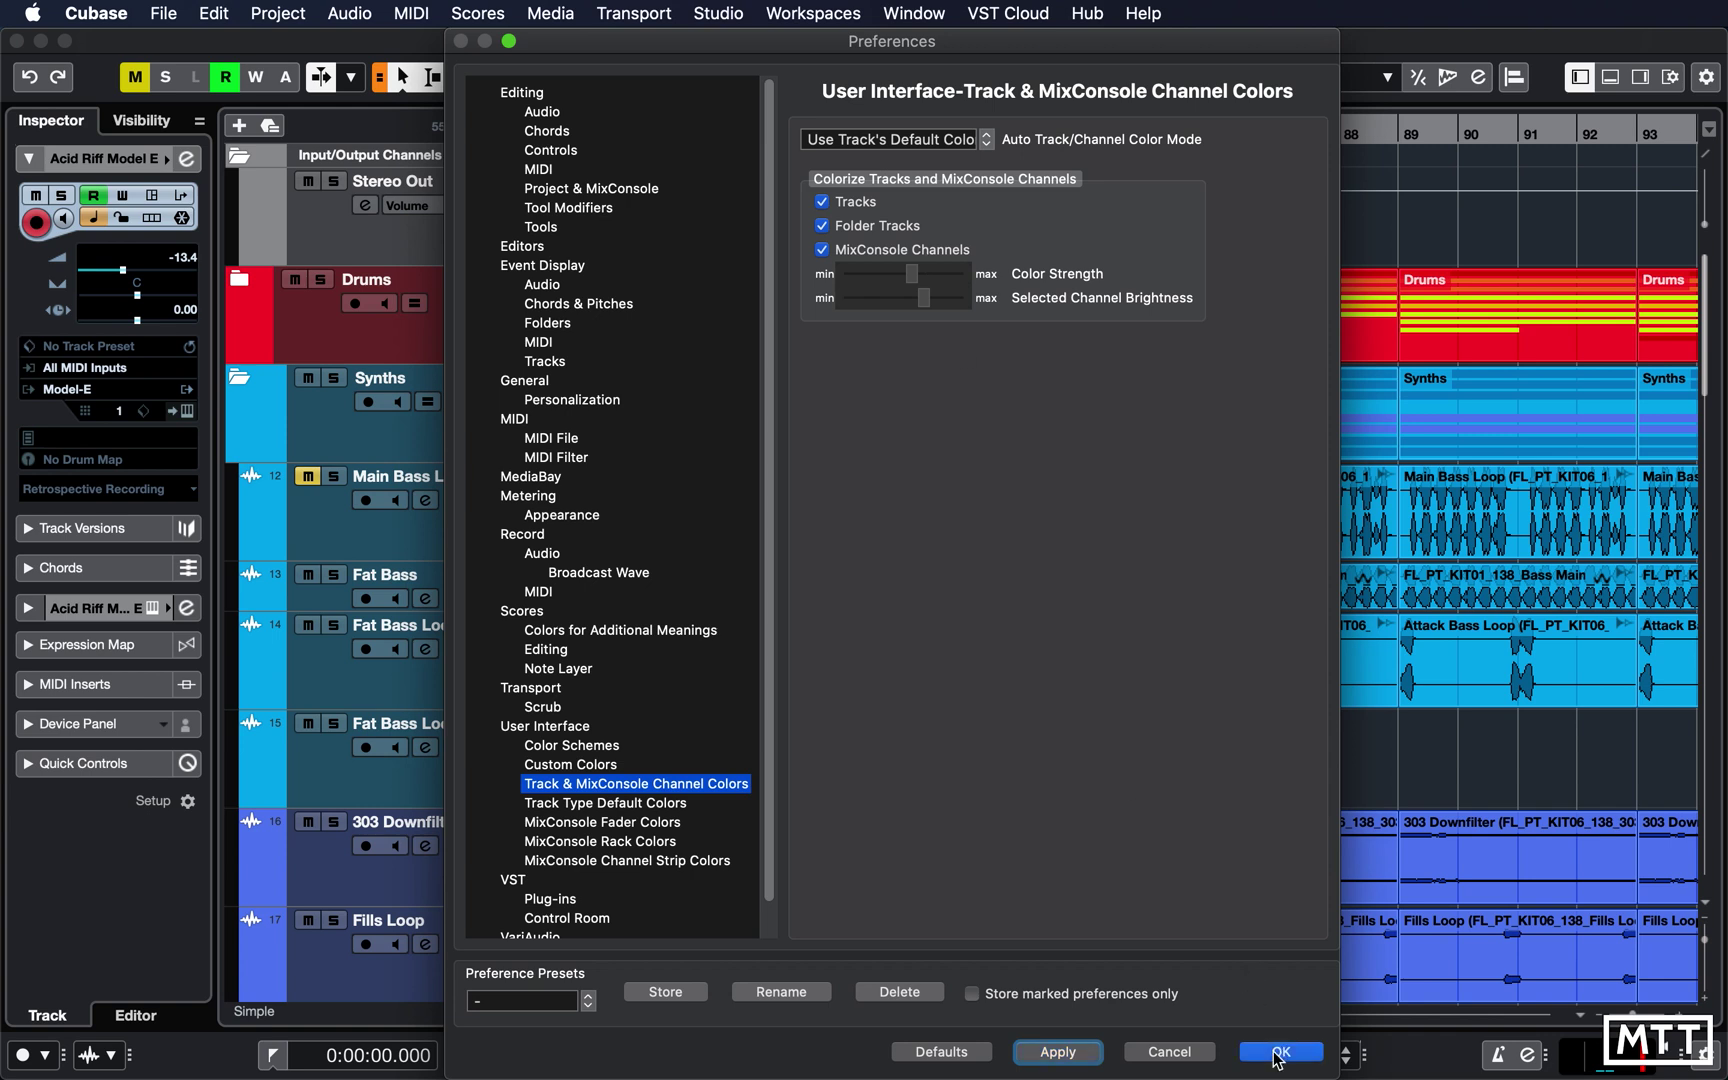
{"action": "key", "text": "F3"}
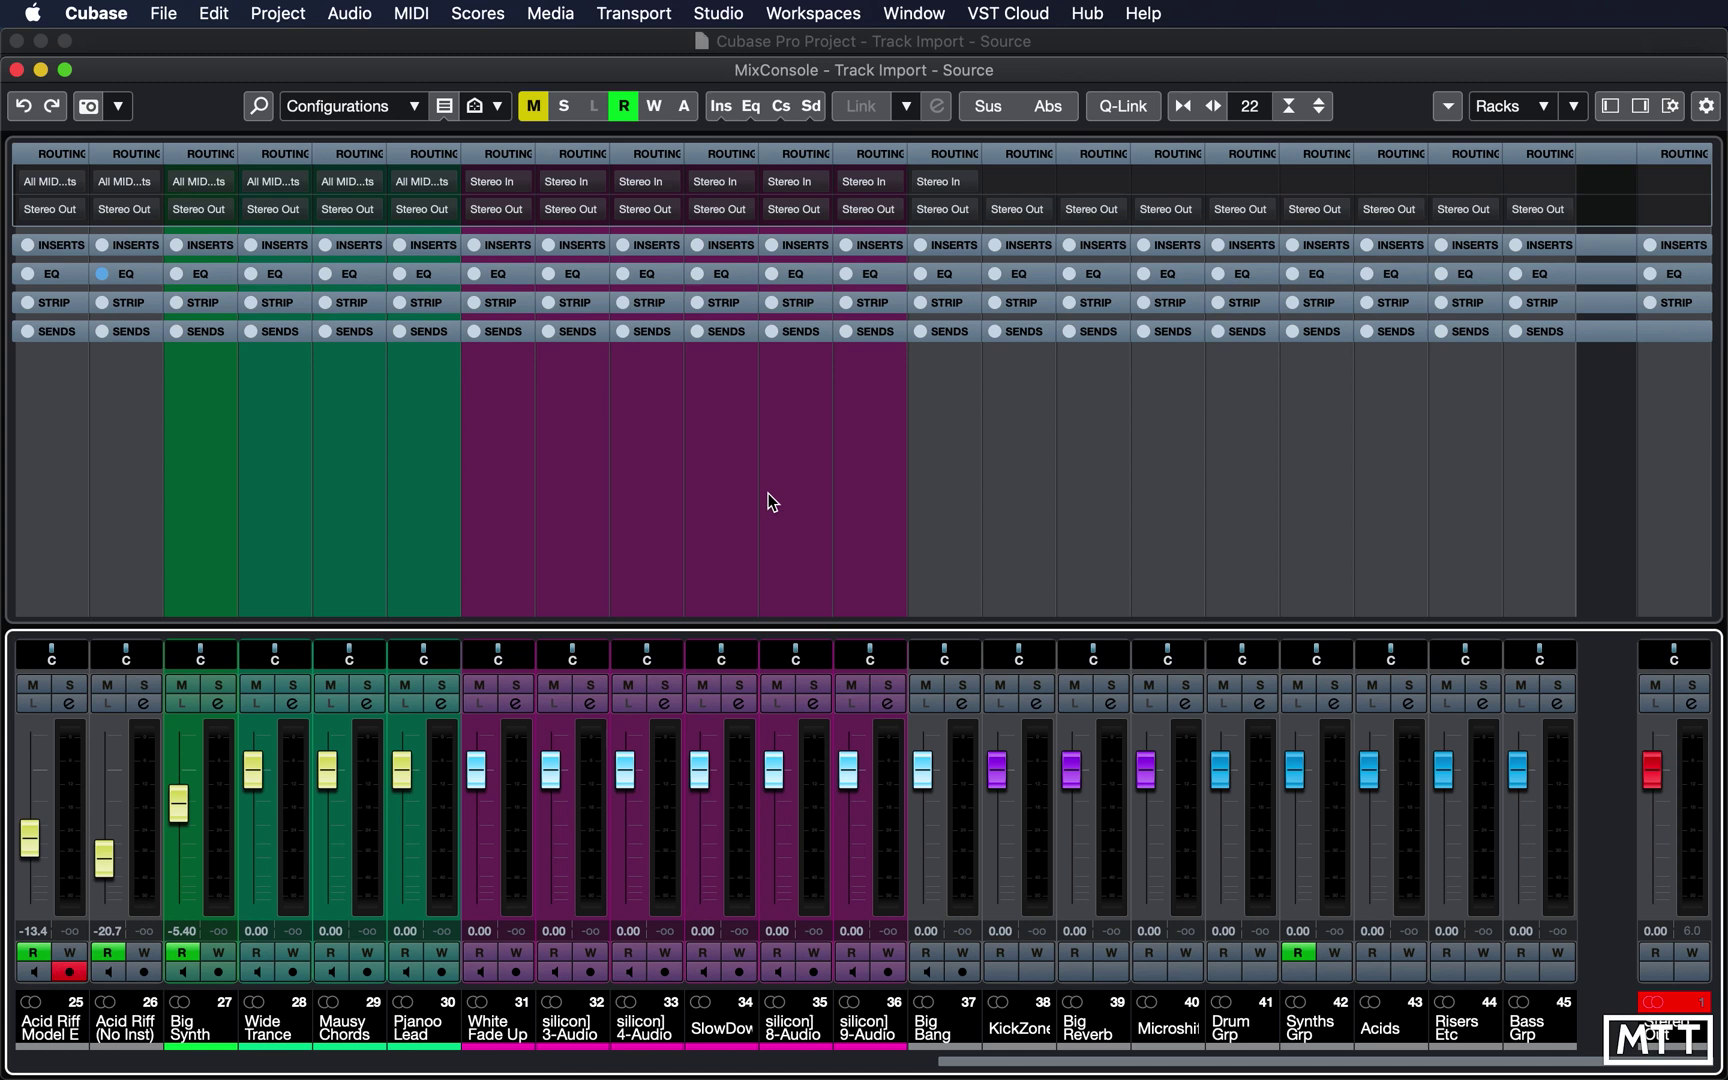
{"action": "left_click", "coordinate": [16, 70]}
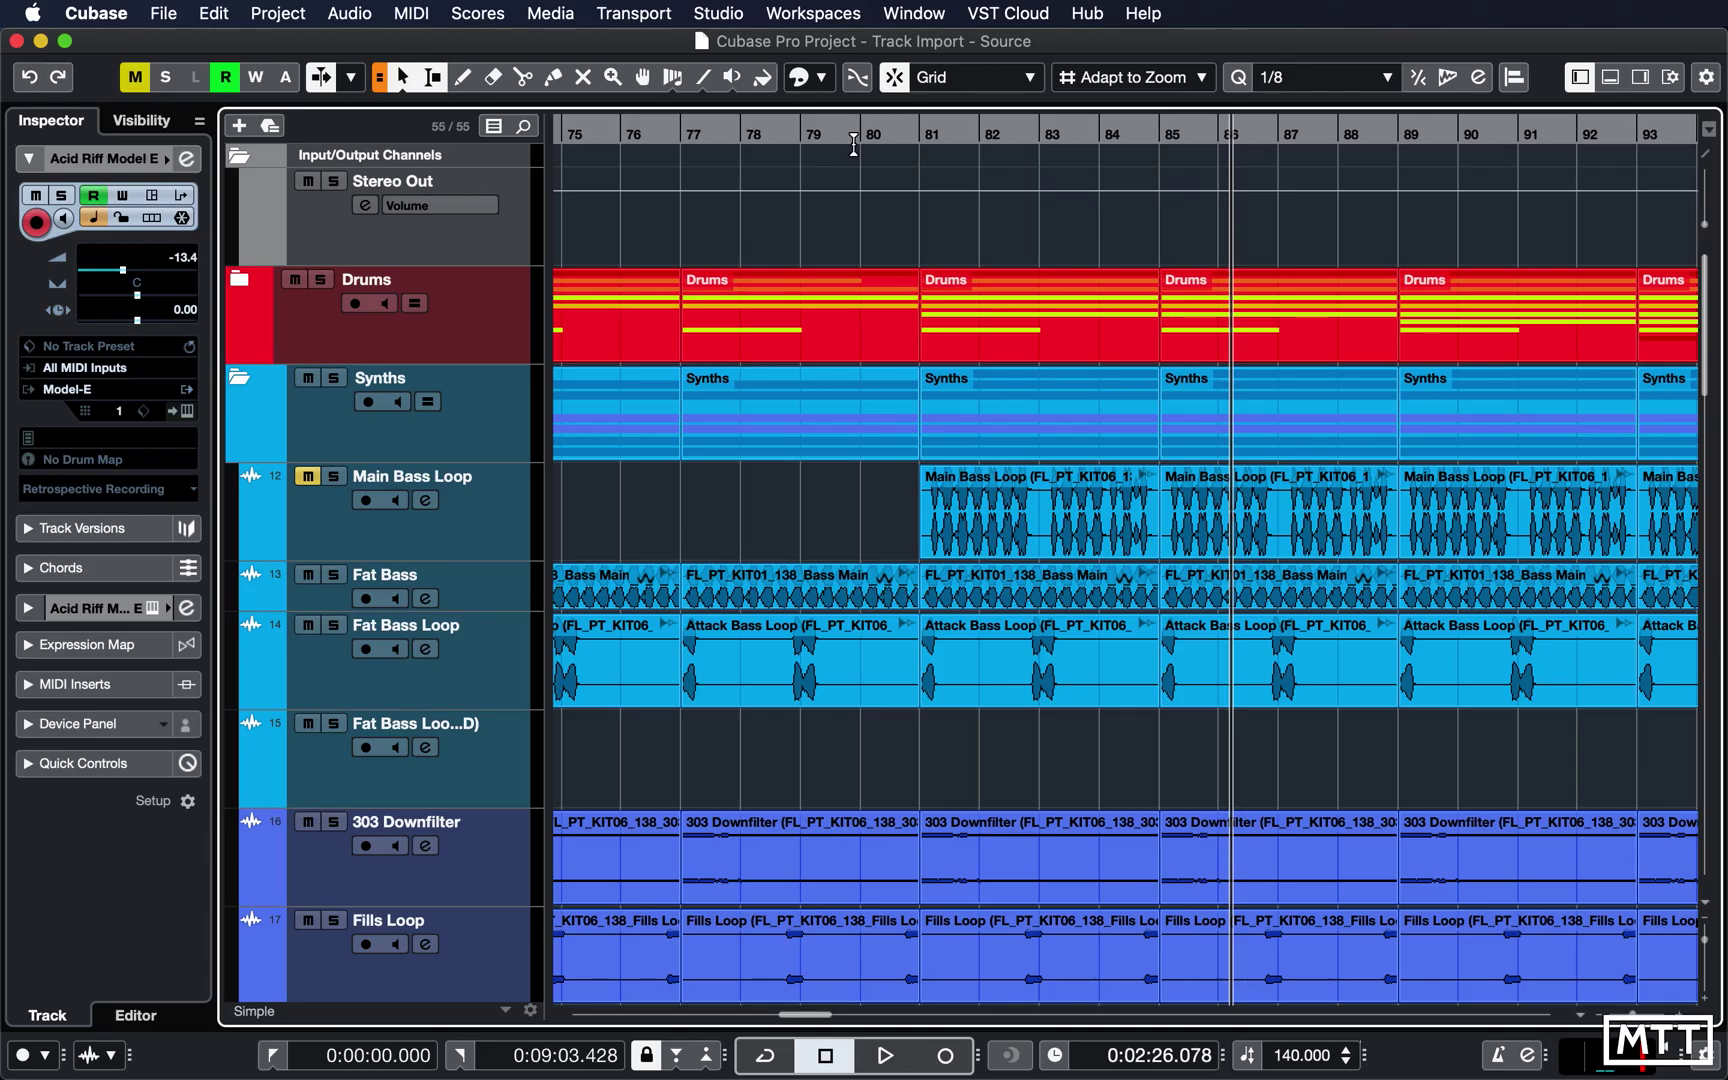
{"action": "left_click", "coordinate": [817, 80]}
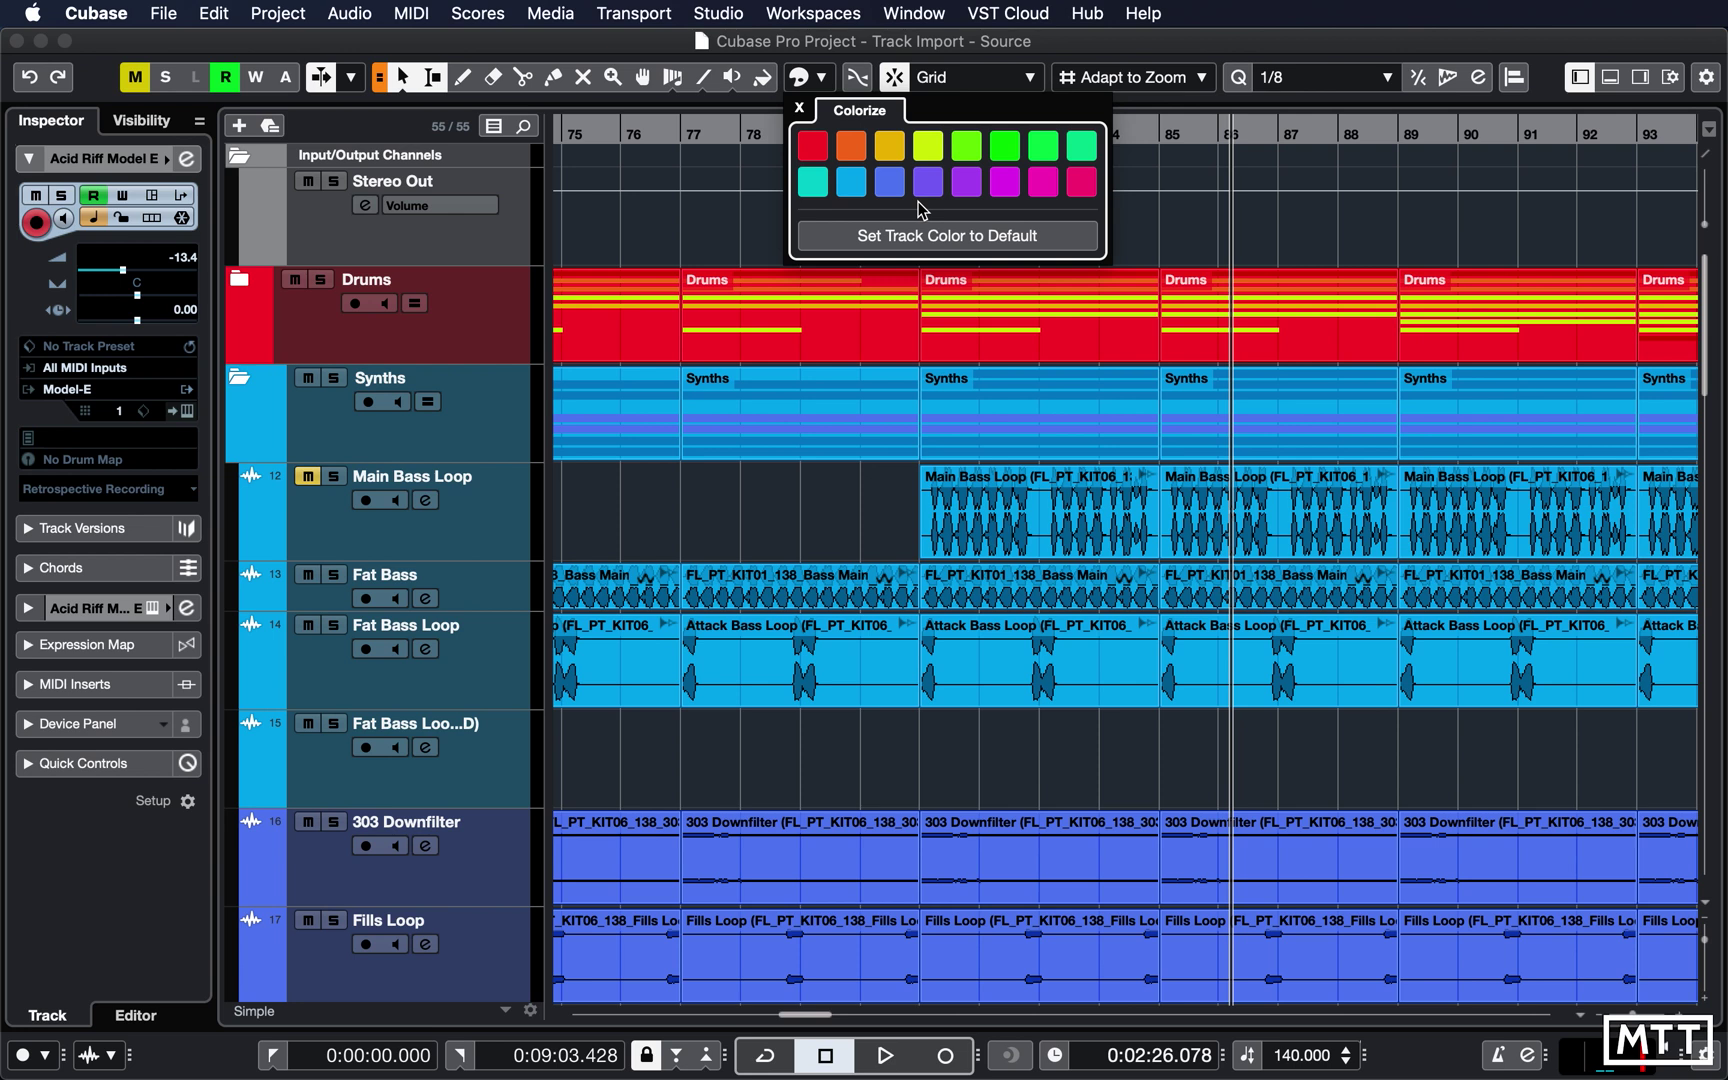
{"action": "left_click", "coordinate": [683, 234]}
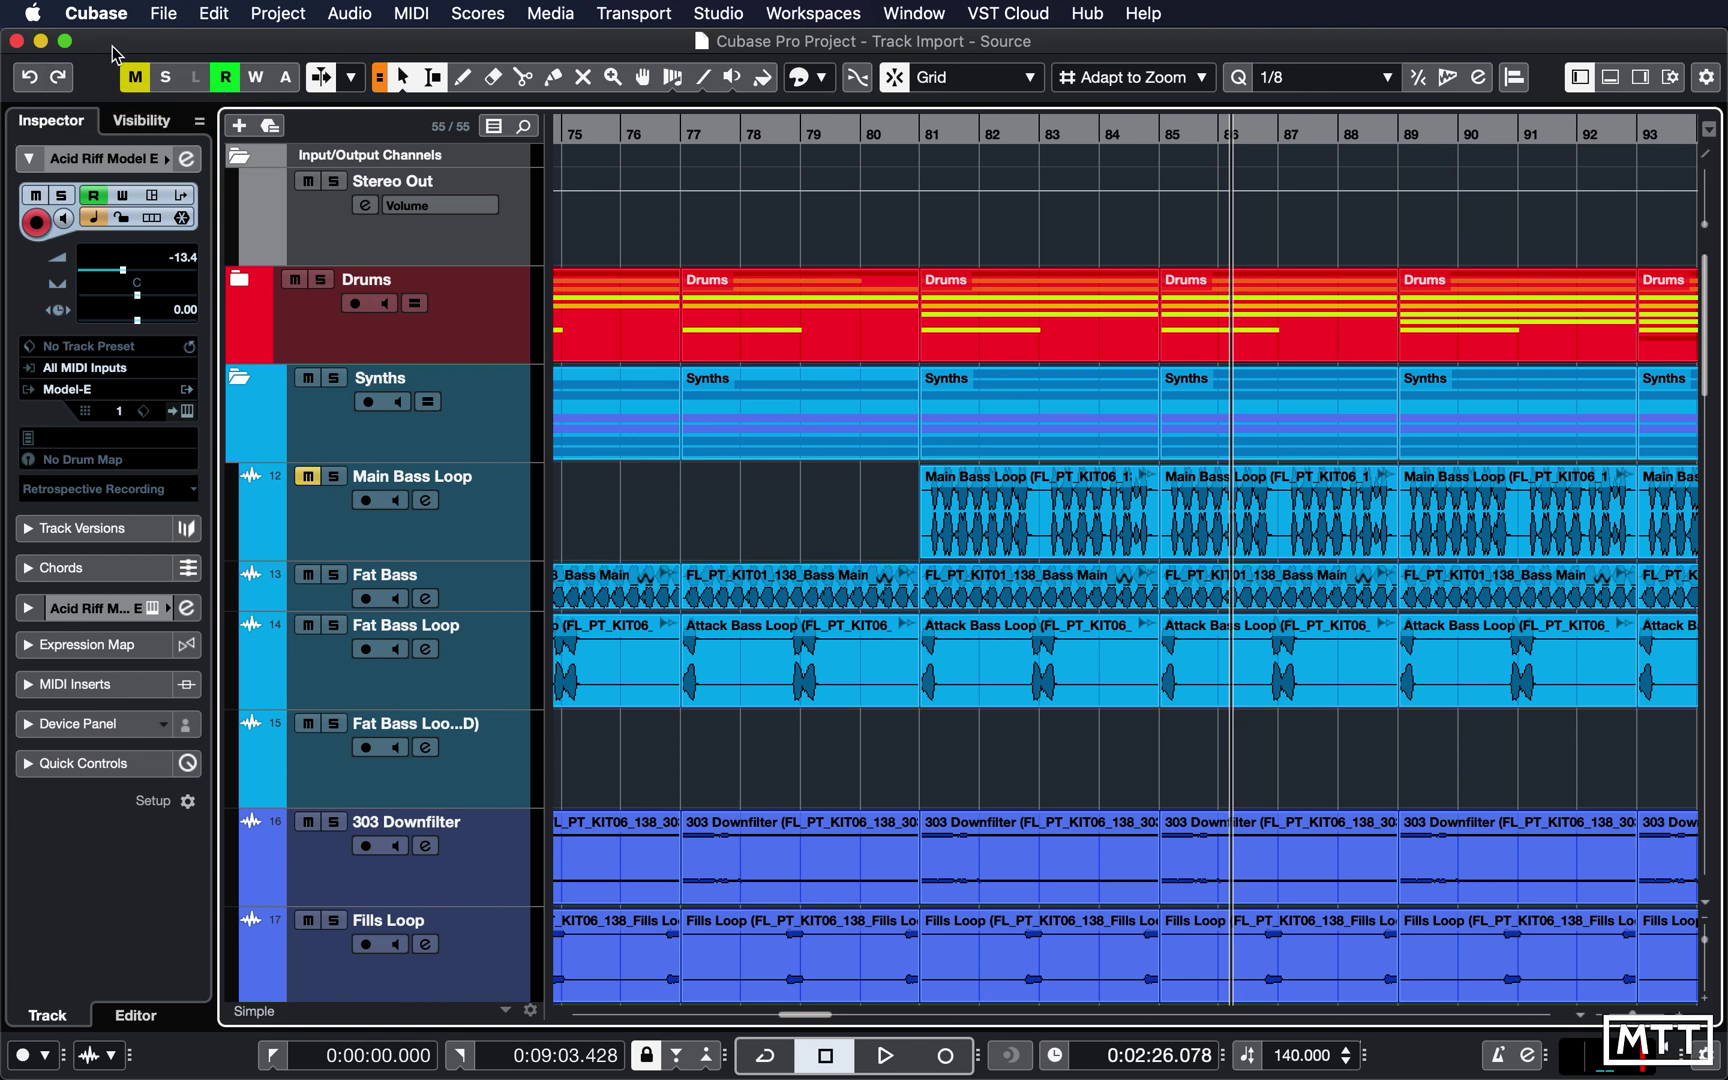
Step: Close the Track Import - Source project, choosing Don't Save to discard changes
{"action": "left_click", "coordinate": [17, 43]}
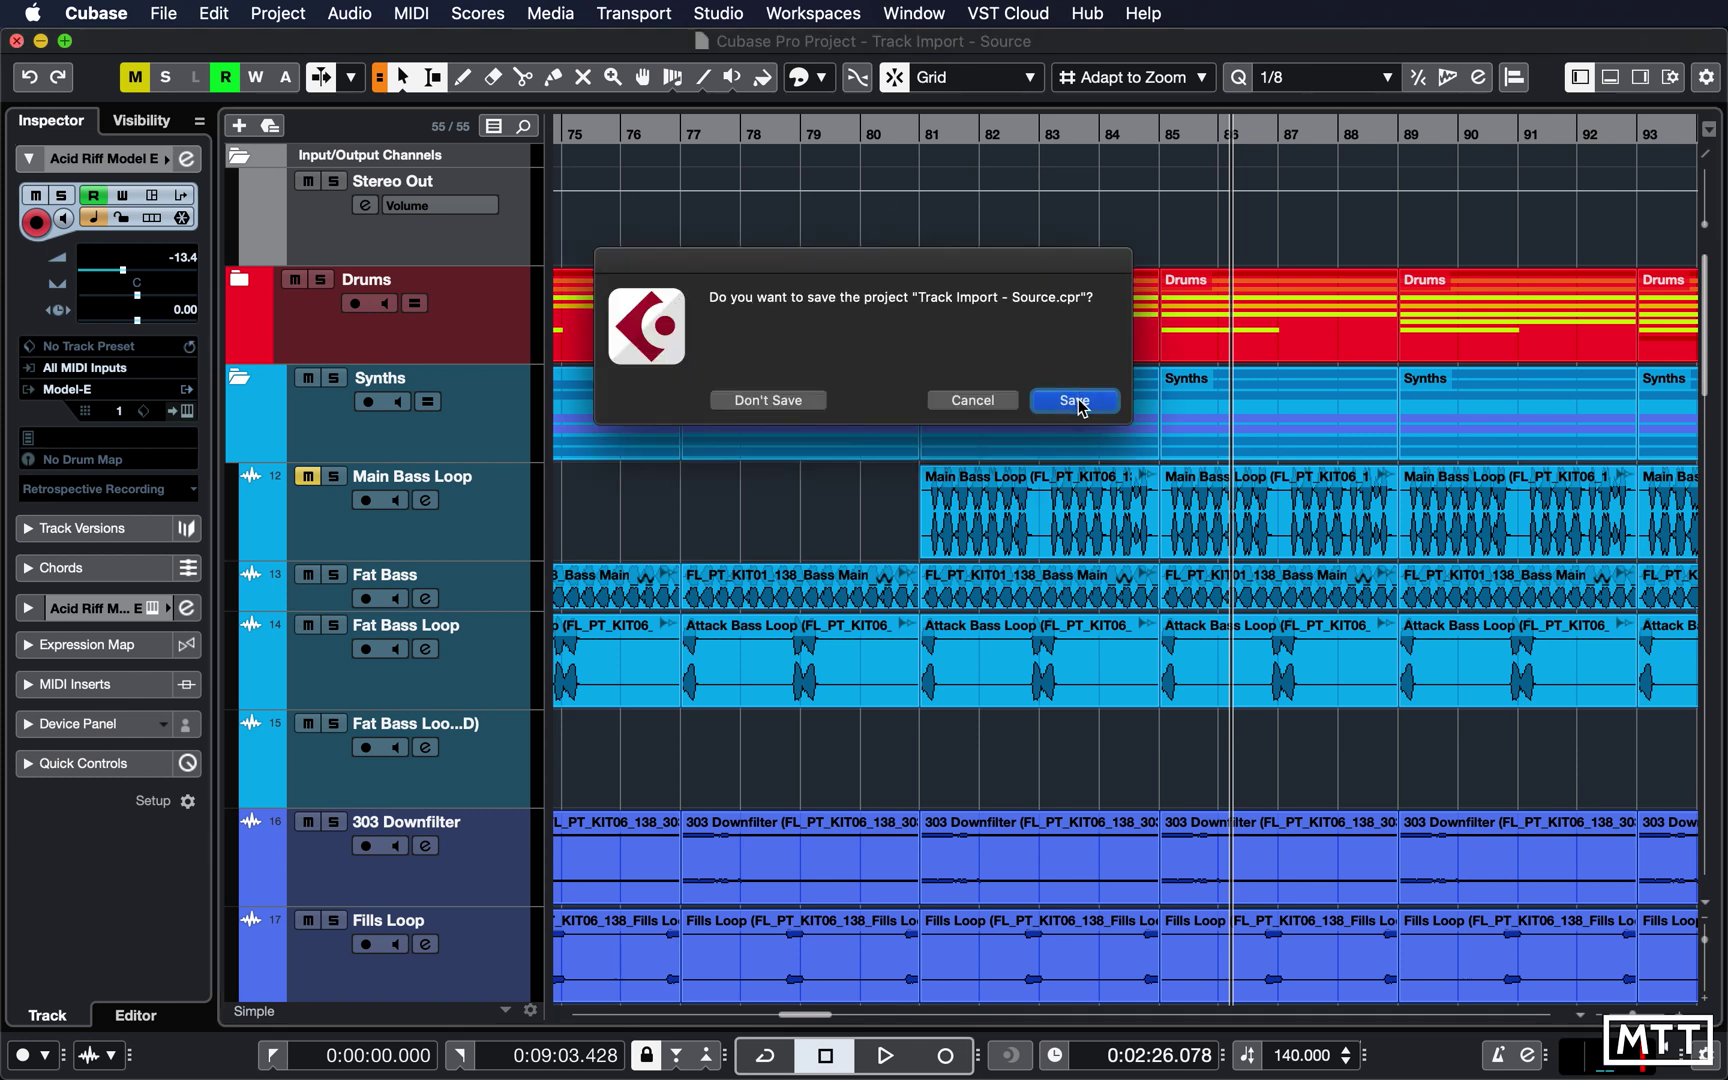
{"action": "left_click", "coordinate": [801, 401]}
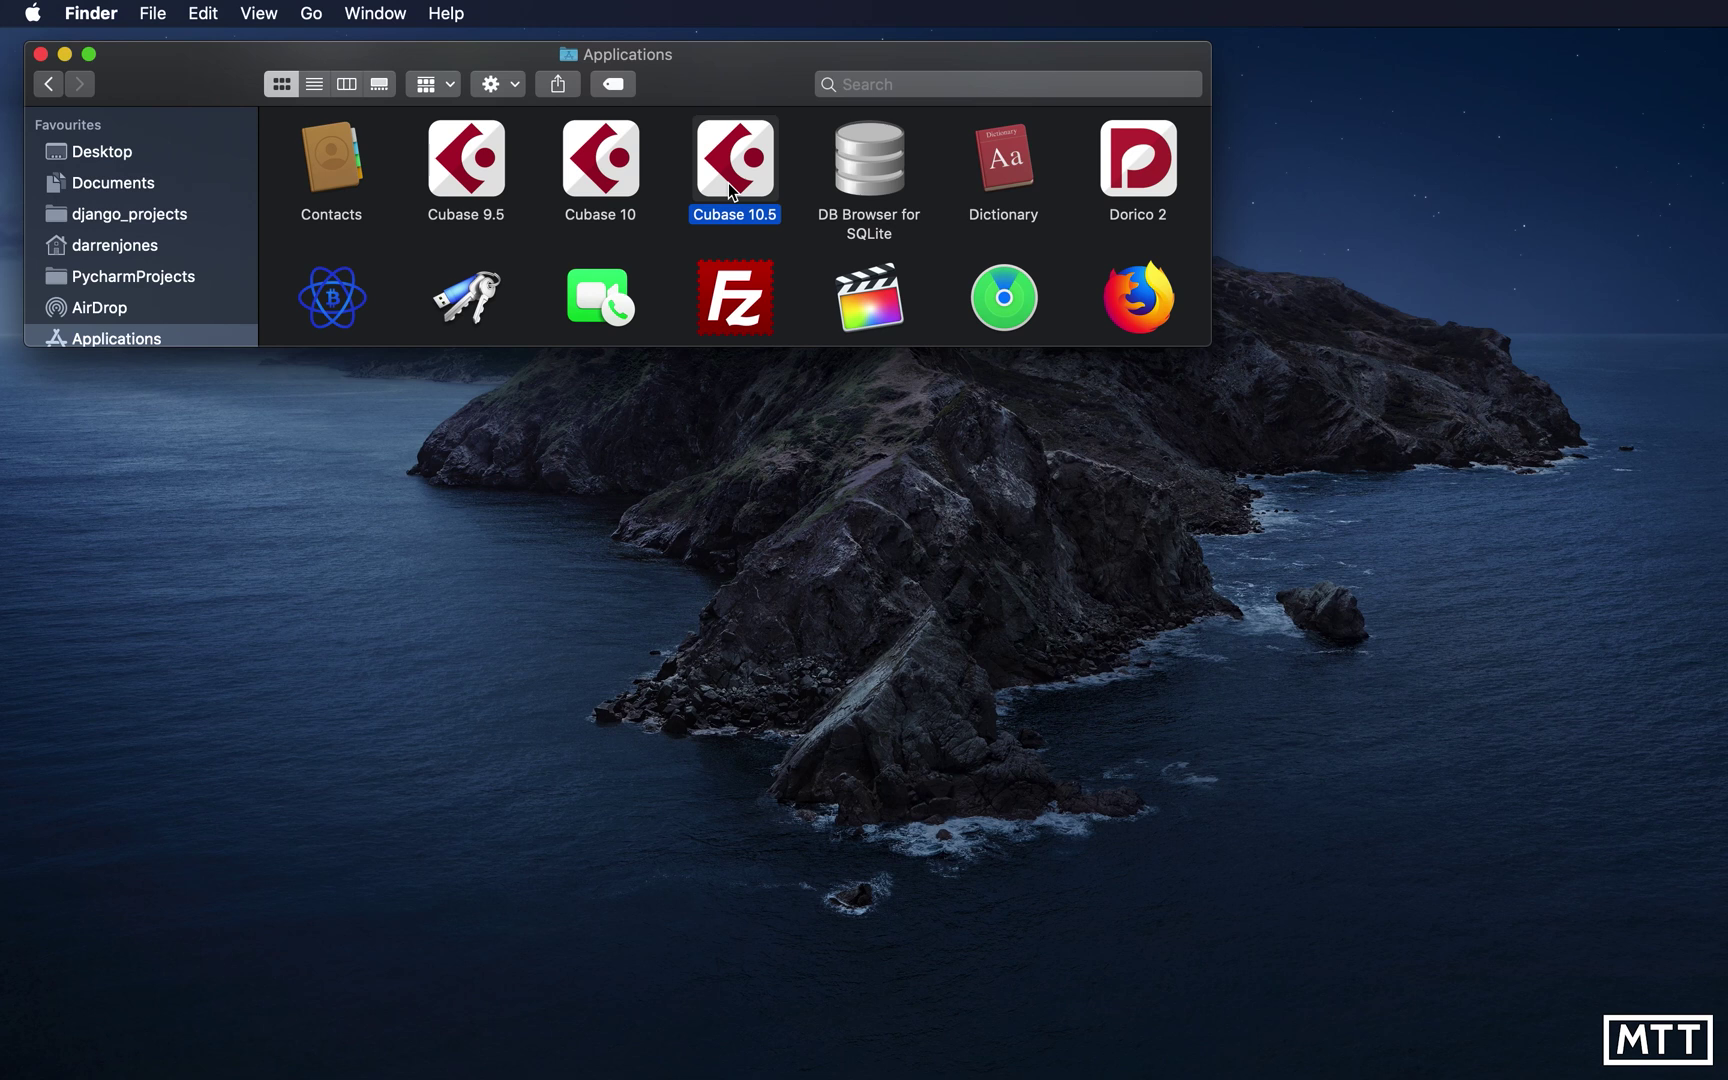
Step: Launch Cubase 10.5 from Applications while holding Cmd+Shift+Alt to bring up Safe Mode
{"action": "double_click", "coordinate": [730, 190], "text": "alt+shift+super"}
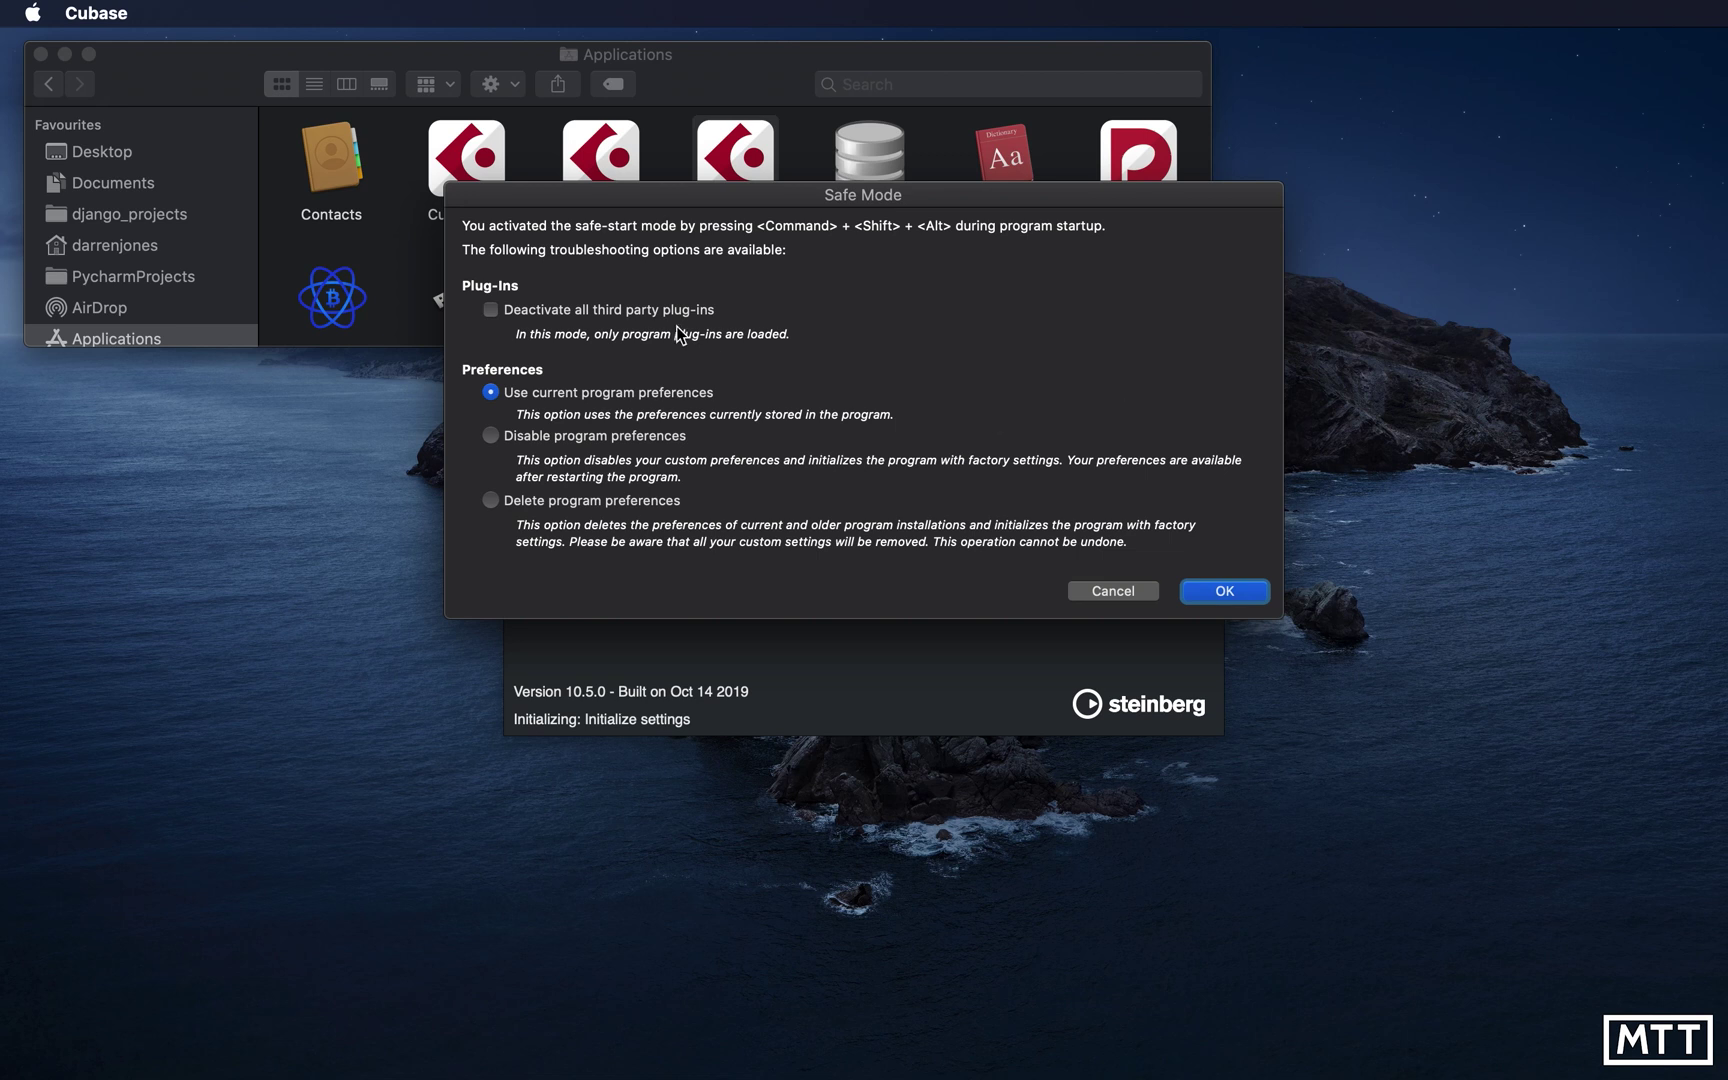
Step: Tick then untick Deactivate all third party plug-ins, keeping current program preferences
{"action": "left_click", "coordinate": [631, 311]}
{"action": "left_click", "coordinate": [631, 311]}
Step: Confirm safe-mode startup and preview the Group, FX, VCA, Marker, Ruler and Folder track options
{"action": "left_click", "coordinate": [1226, 594]}
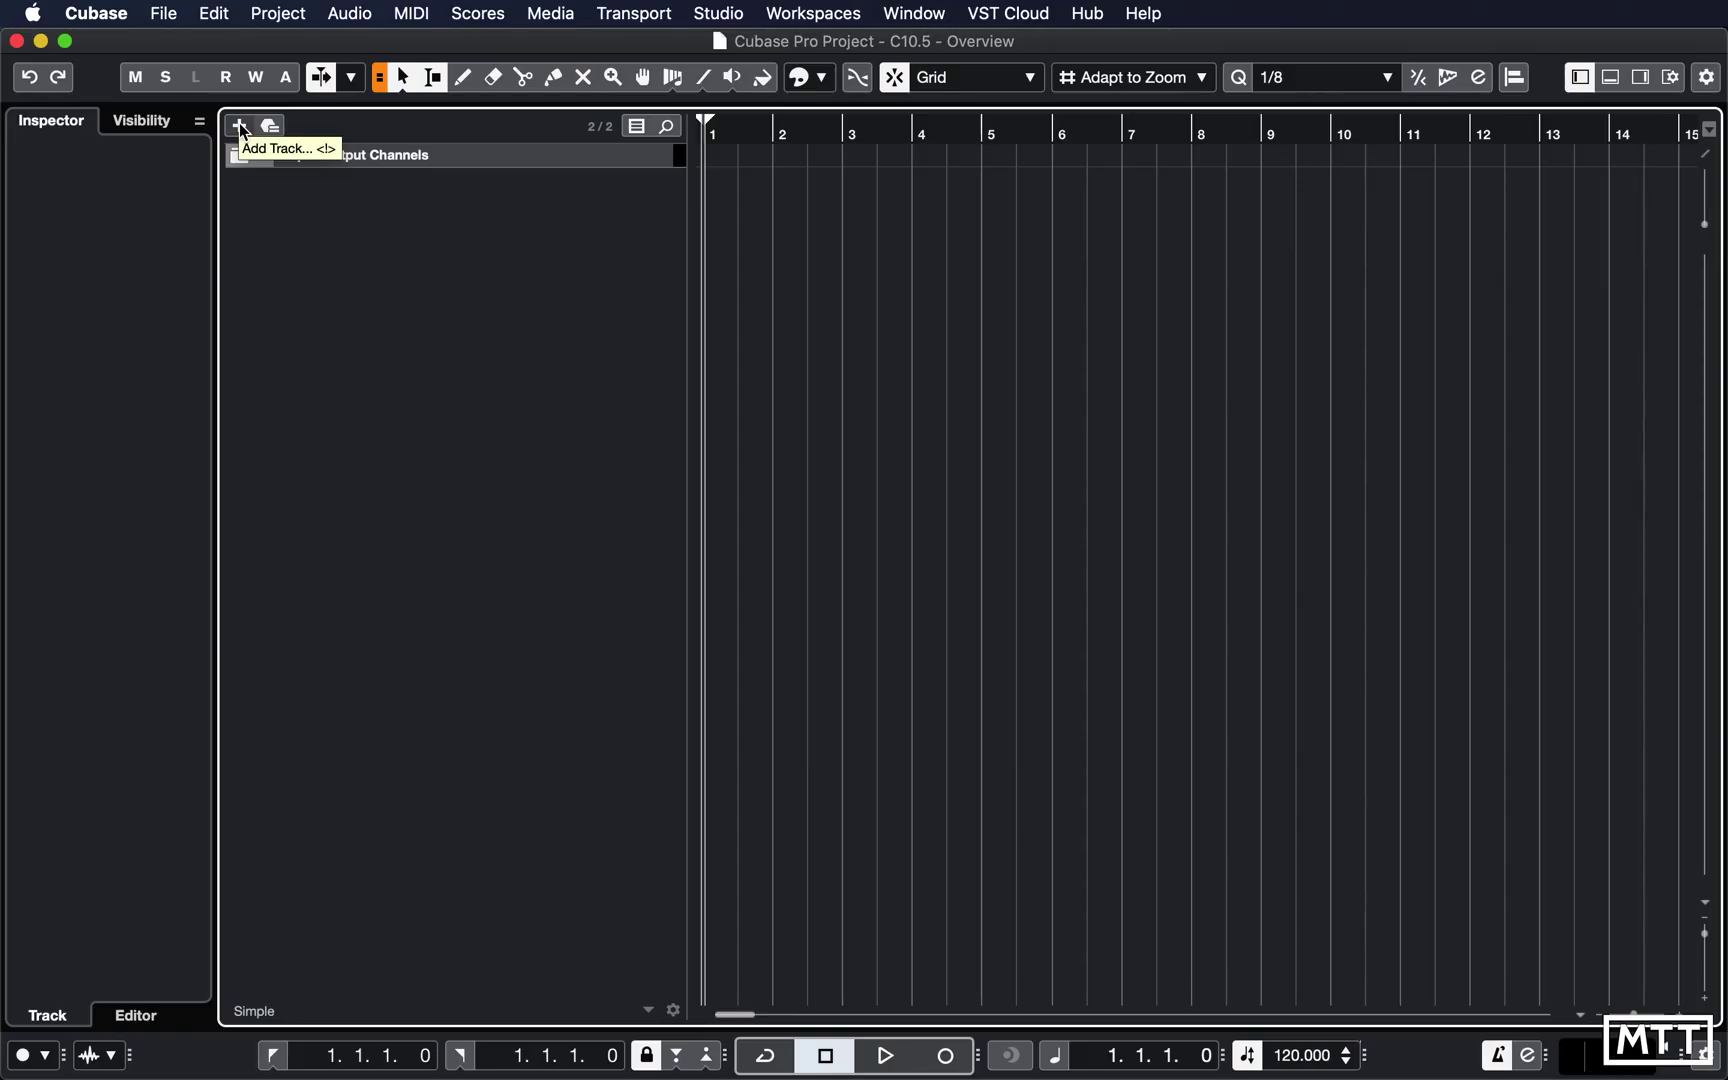
{"action": "left_click", "coordinate": [239, 124]}
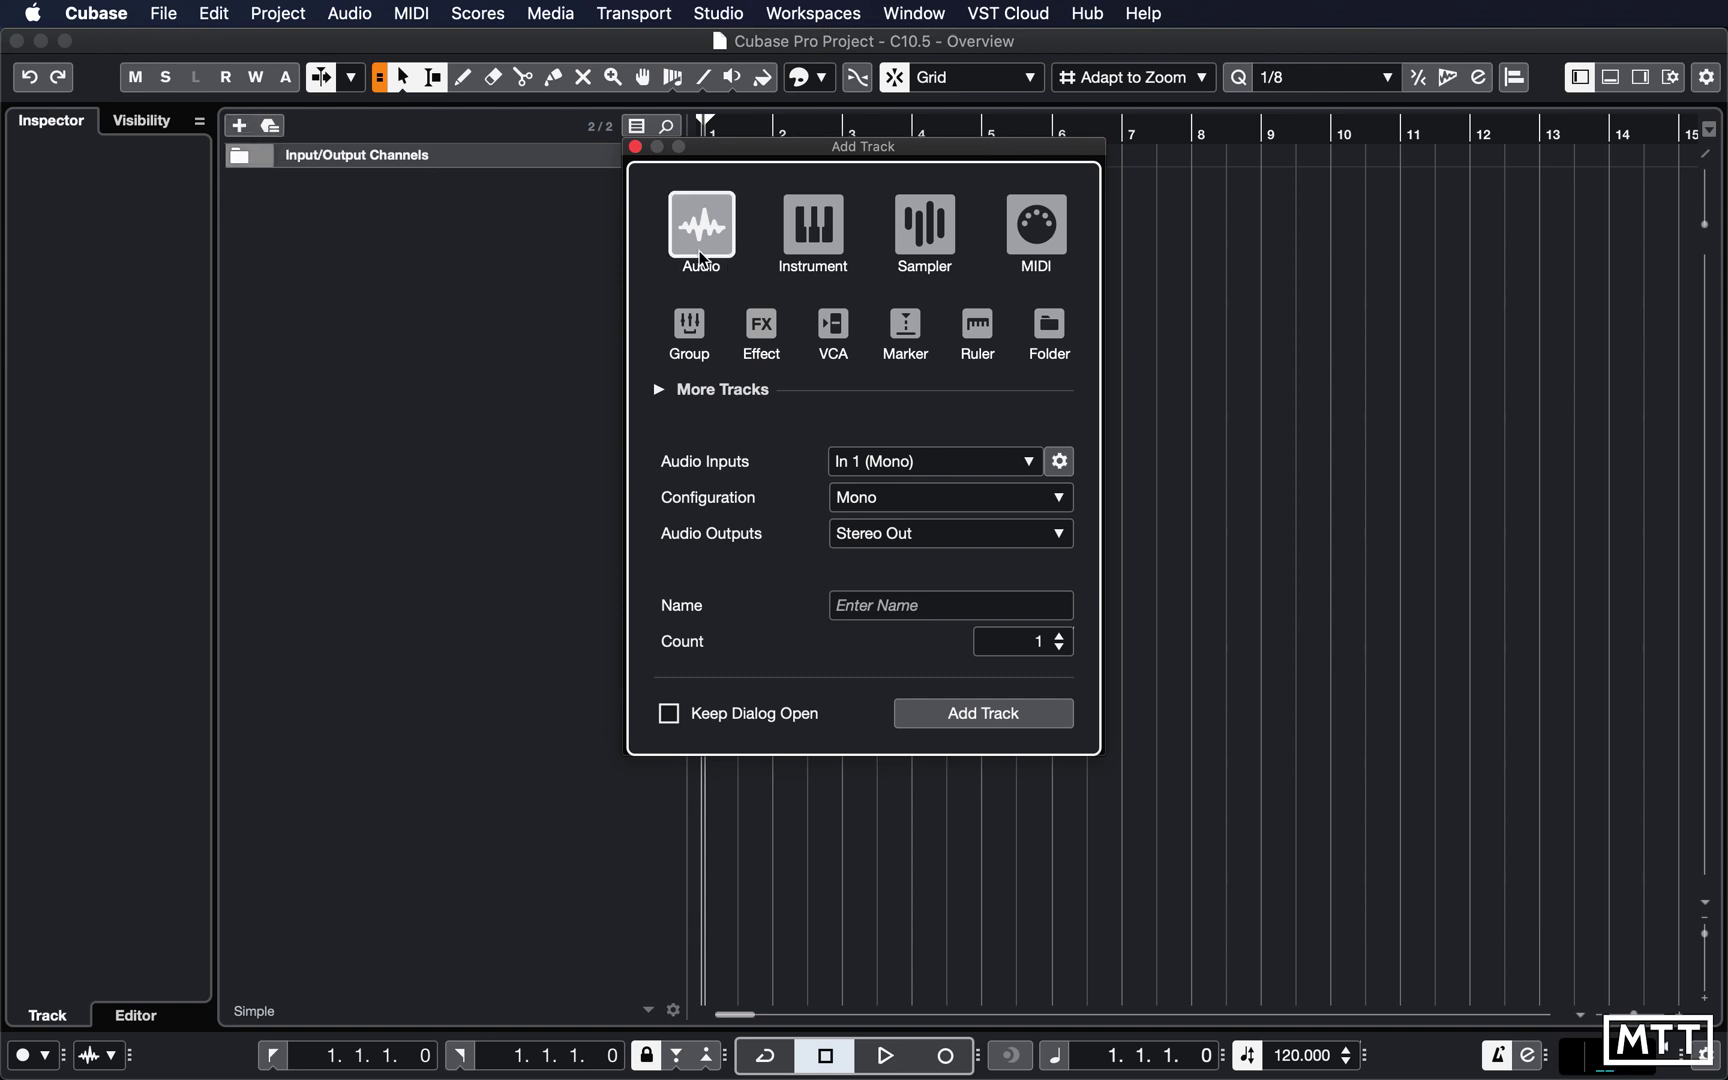
{"action": "left_click", "coordinate": [692, 318]}
{"action": "left_click", "coordinate": [761, 323]}
{"action": "left_click", "coordinate": [833, 323]}
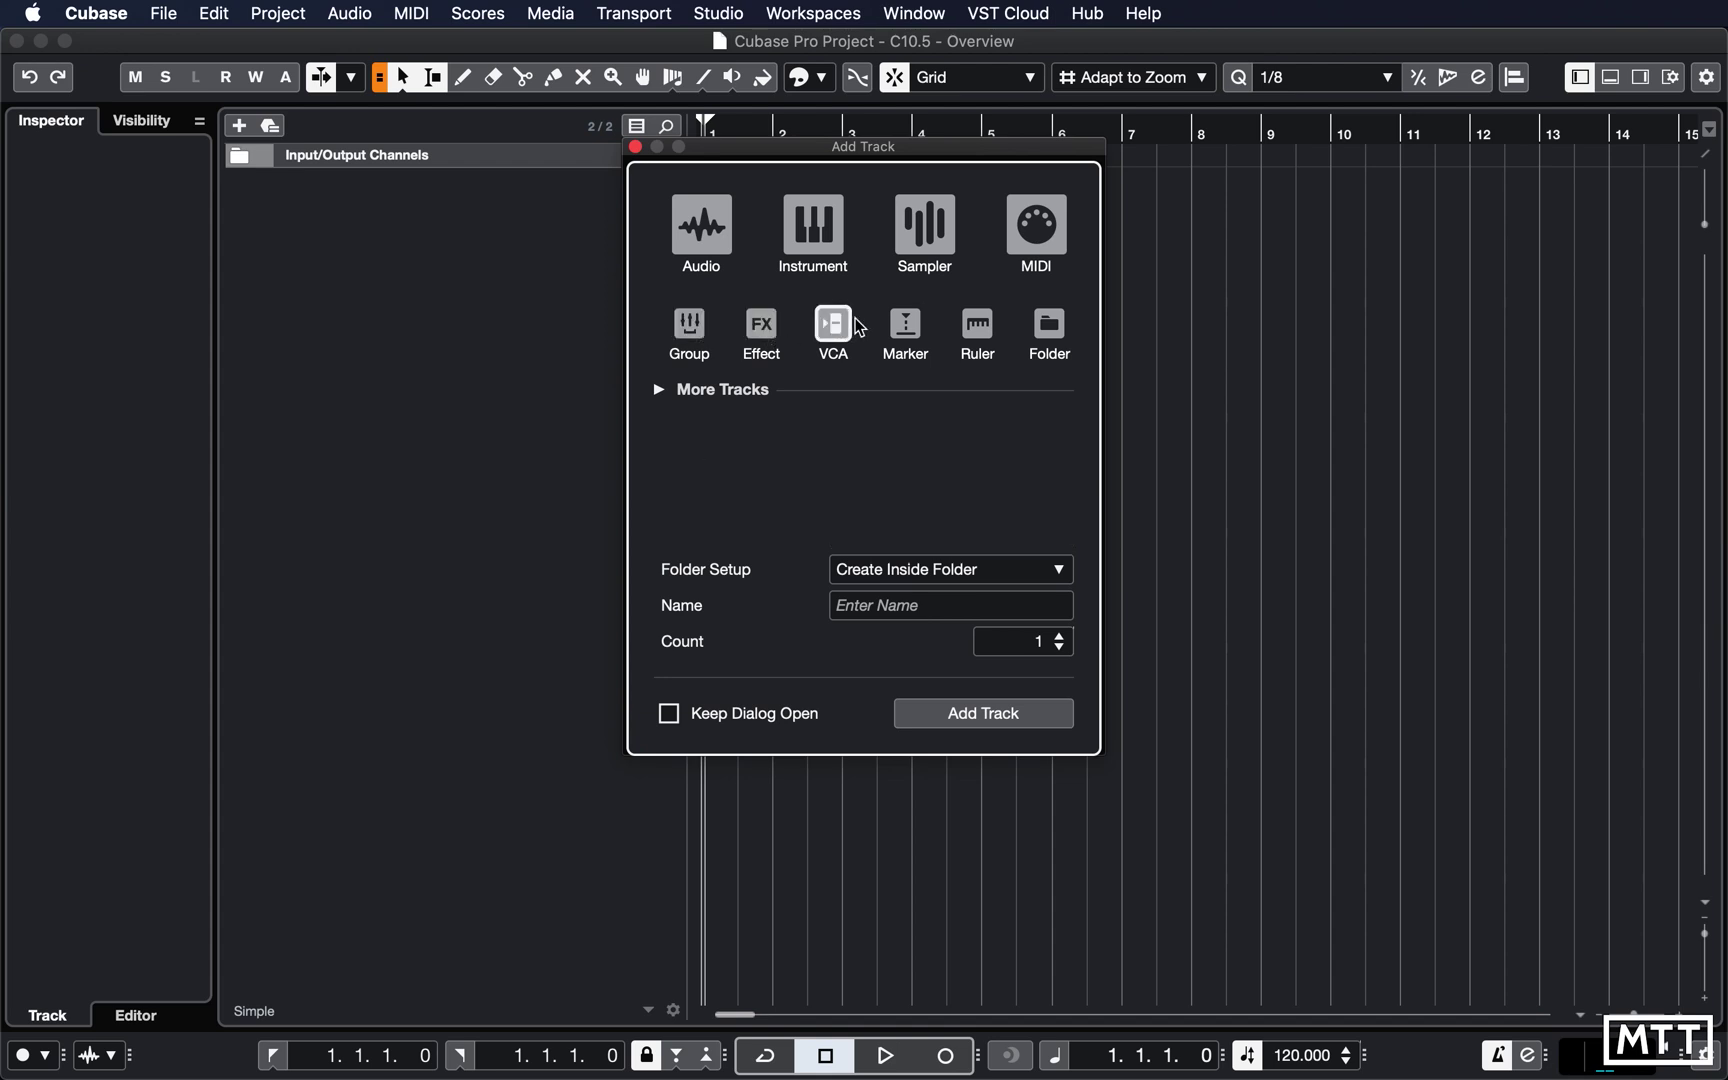
{"action": "left_click", "coordinate": [905, 323]}
{"action": "left_click", "coordinate": [977, 323]}
{"action": "left_click", "coordinate": [1049, 323]}
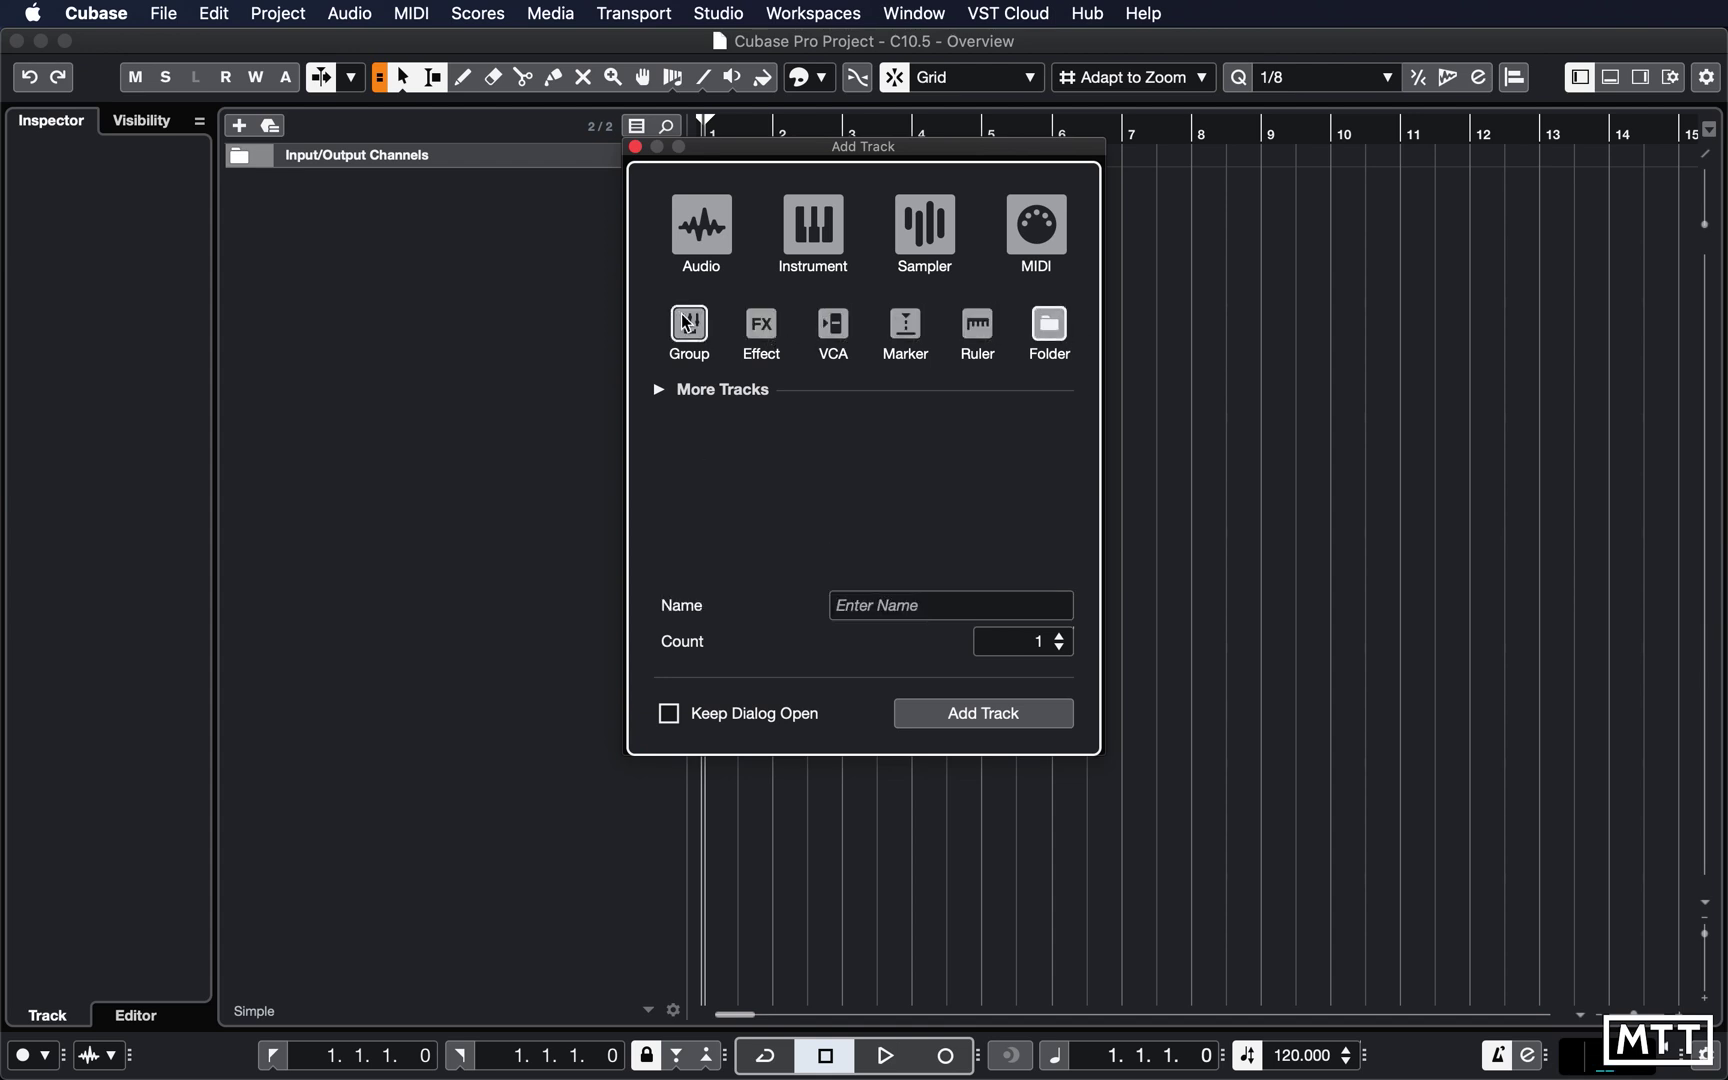
{"action": "left_click", "coordinate": [689, 323]}
Step: Expand More Tracks, close Add Track without adding anything, and go to the File menu
{"action": "left_click", "coordinate": [662, 389]}
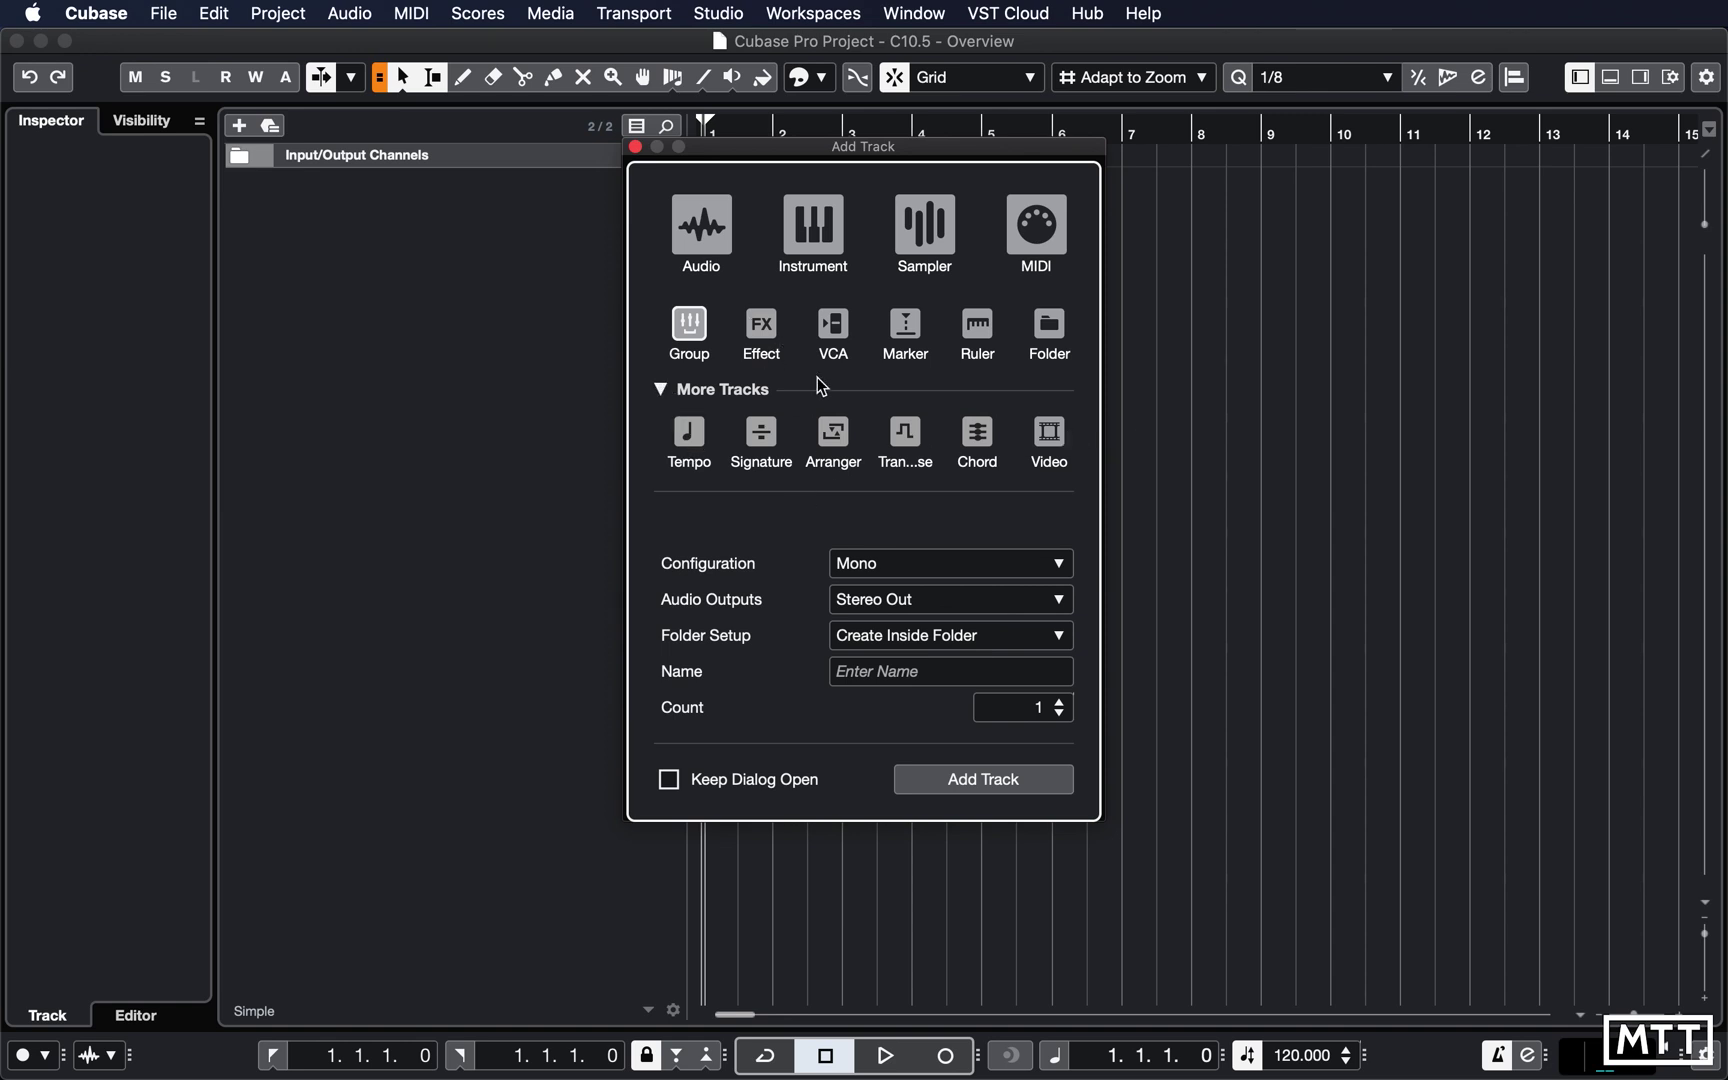
{"action": "left_click", "coordinate": [635, 147]}
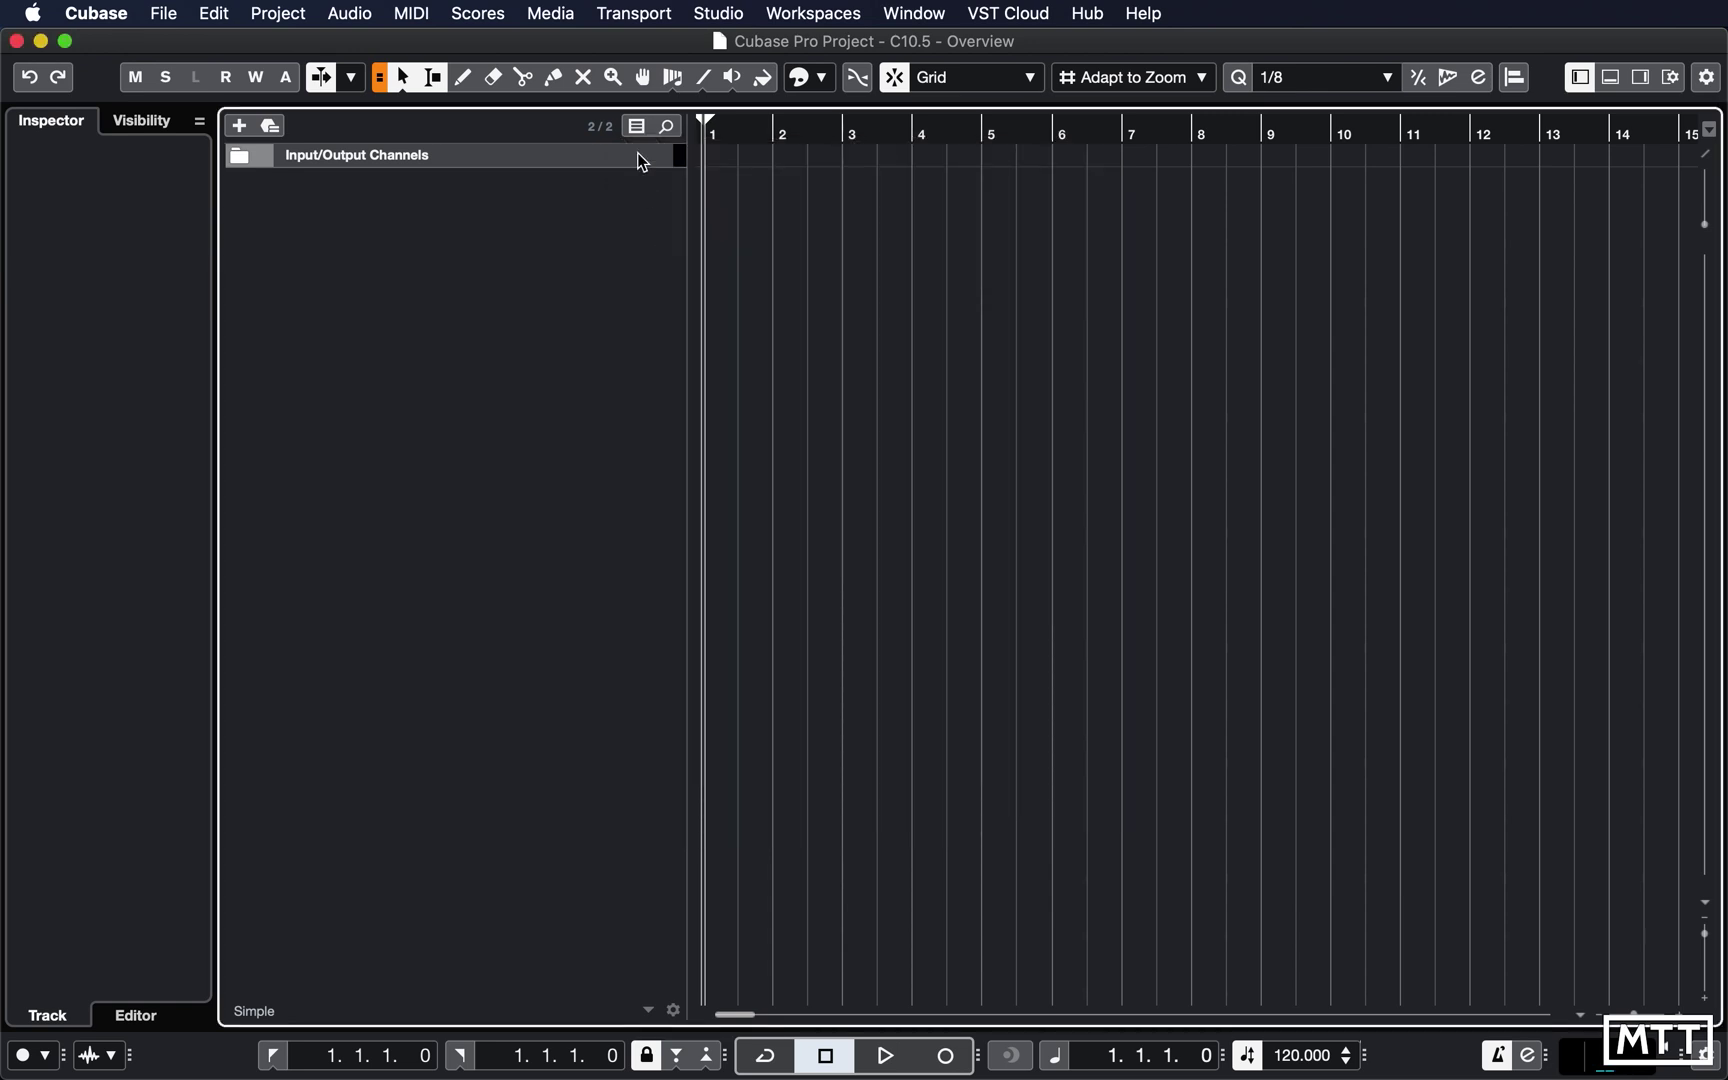
{"action": "left_click", "coordinate": [164, 15]}
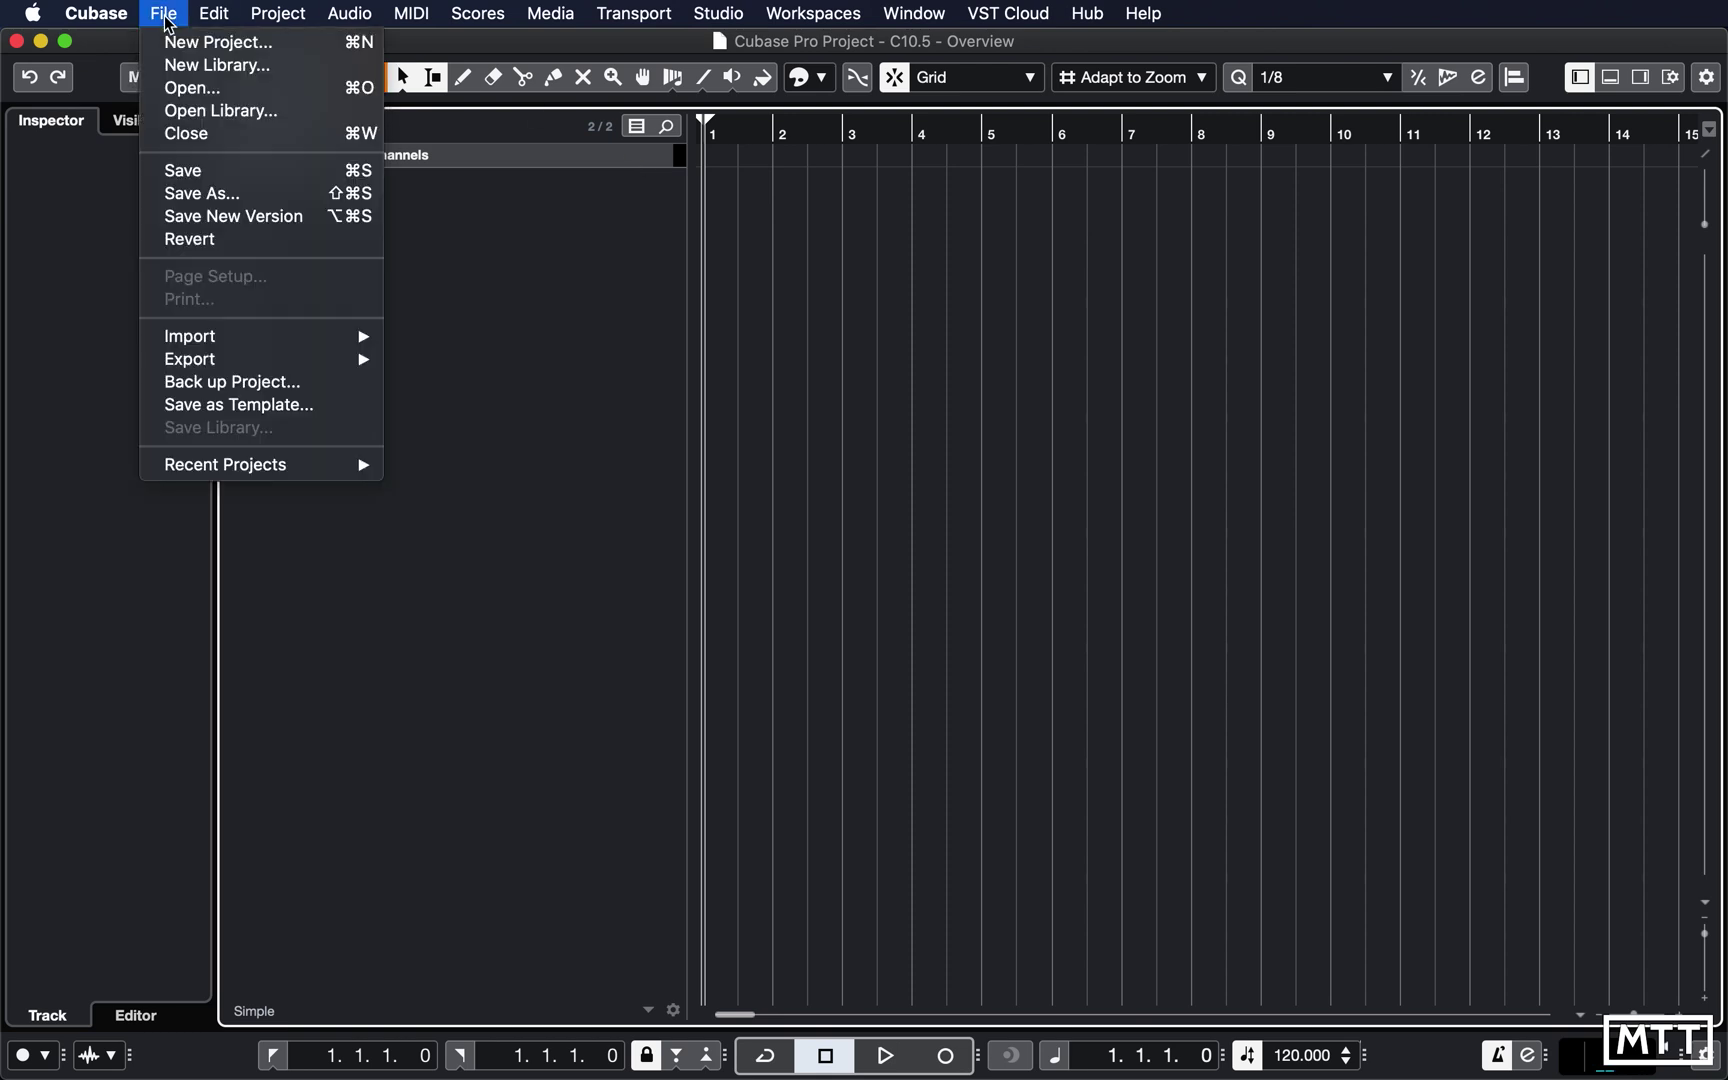
Step: Review the Audio Mixdown export dialog, expanding and collapsing File Type Settings, then close it without exporting
{"action": "mouse_move", "coordinate": [262, 360]}
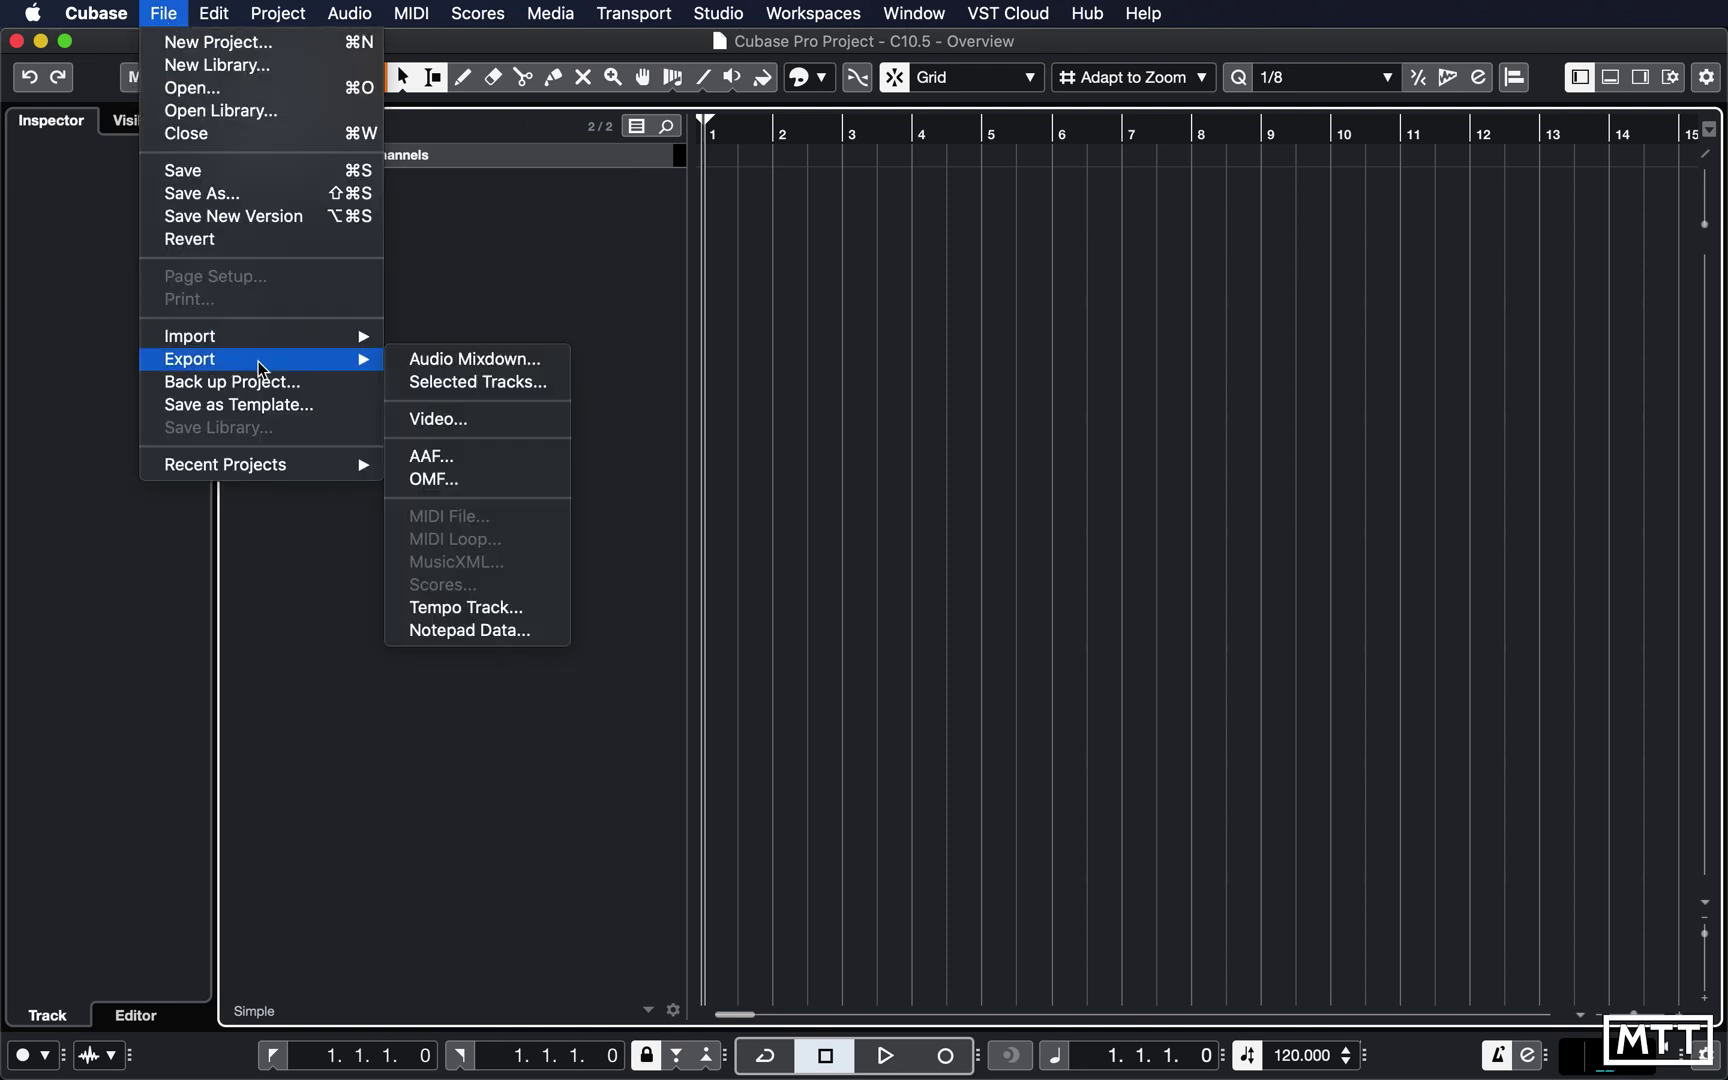
{"action": "left_click", "coordinate": [456, 366]}
{"action": "left_click_drag", "start_coordinate": [1061, 190], "coordinate": [557, 72]}
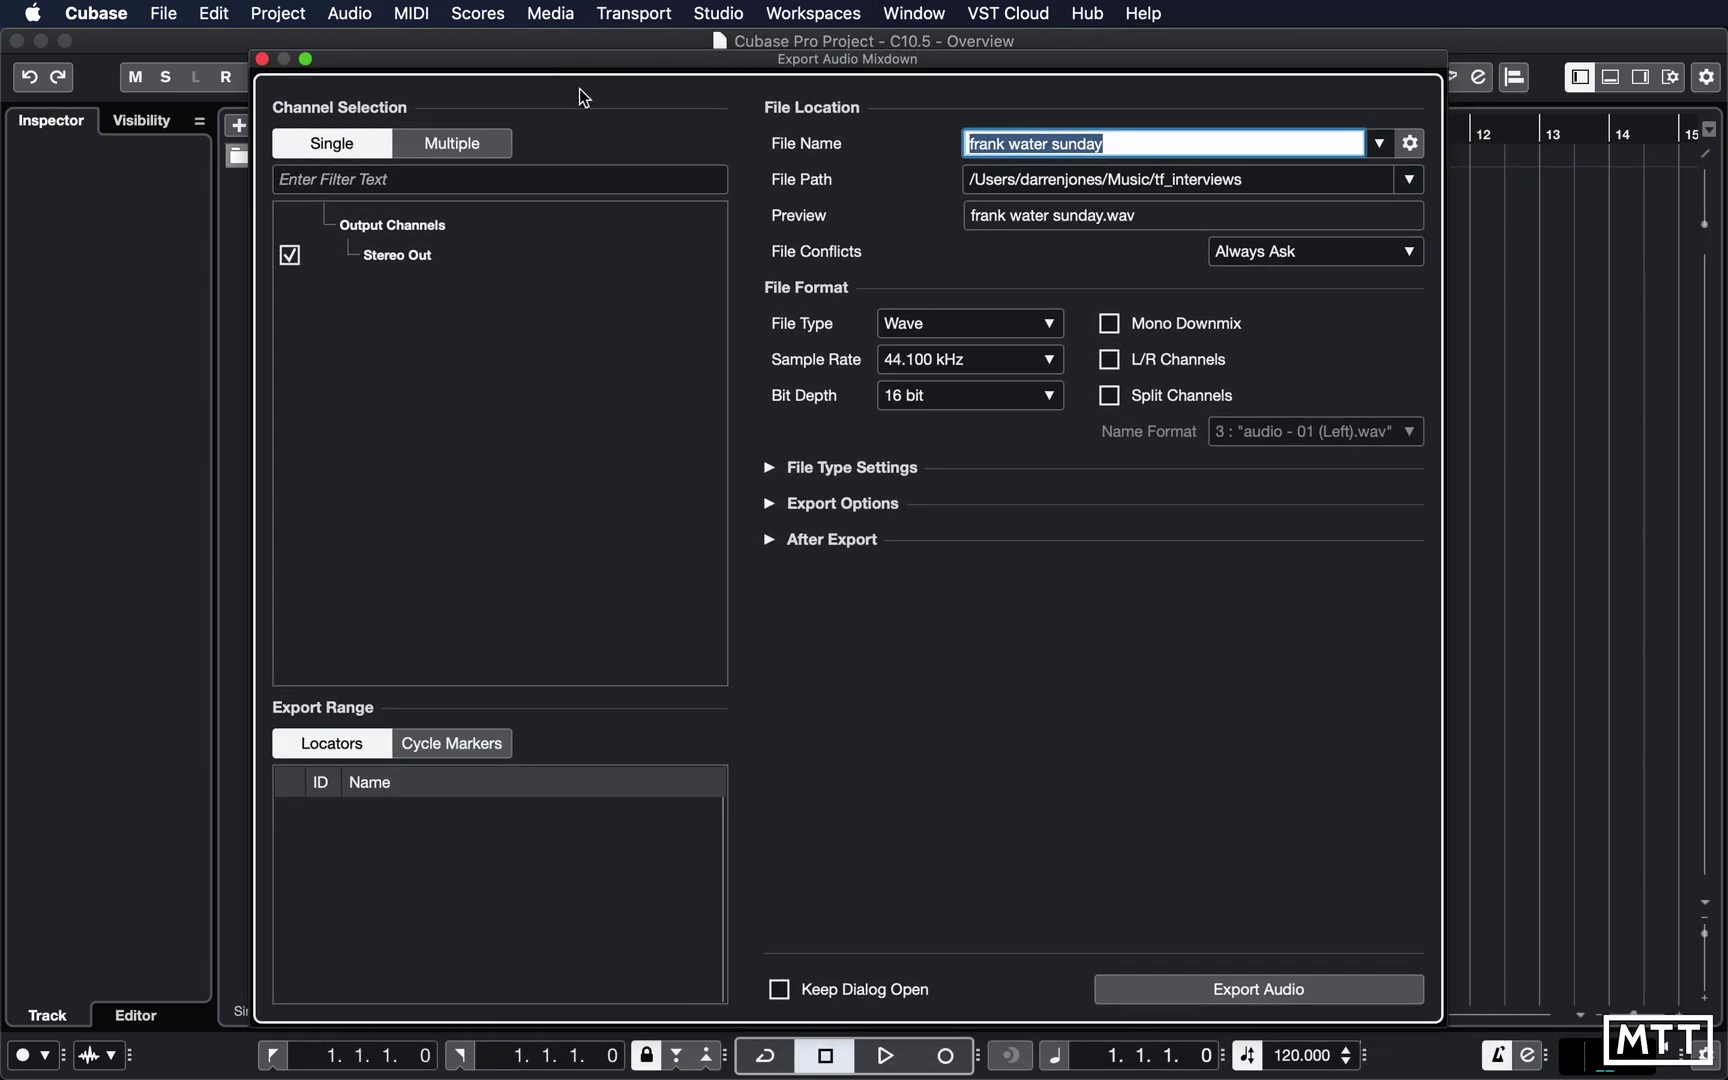
{"action": "left_click", "coordinate": [767, 476]}
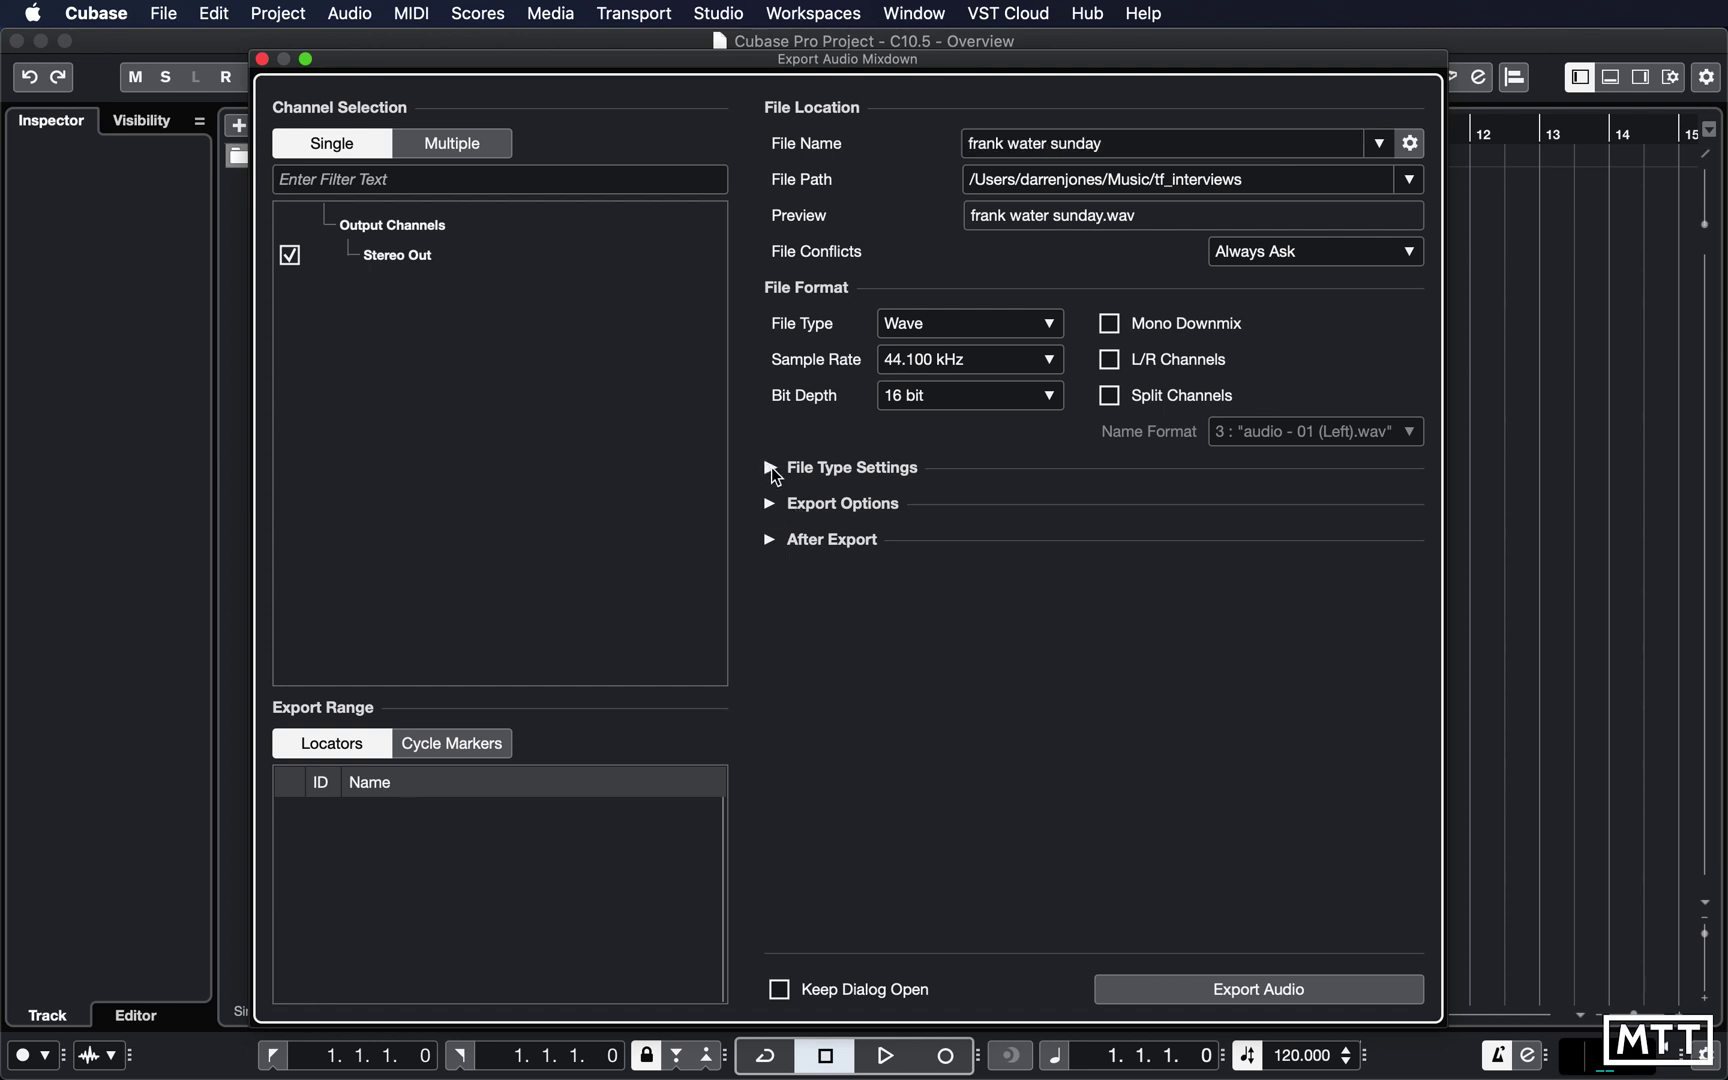
{"action": "left_click", "coordinate": [770, 467]}
{"action": "left_click", "coordinate": [769, 467]}
{"action": "left_click", "coordinate": [263, 59]}
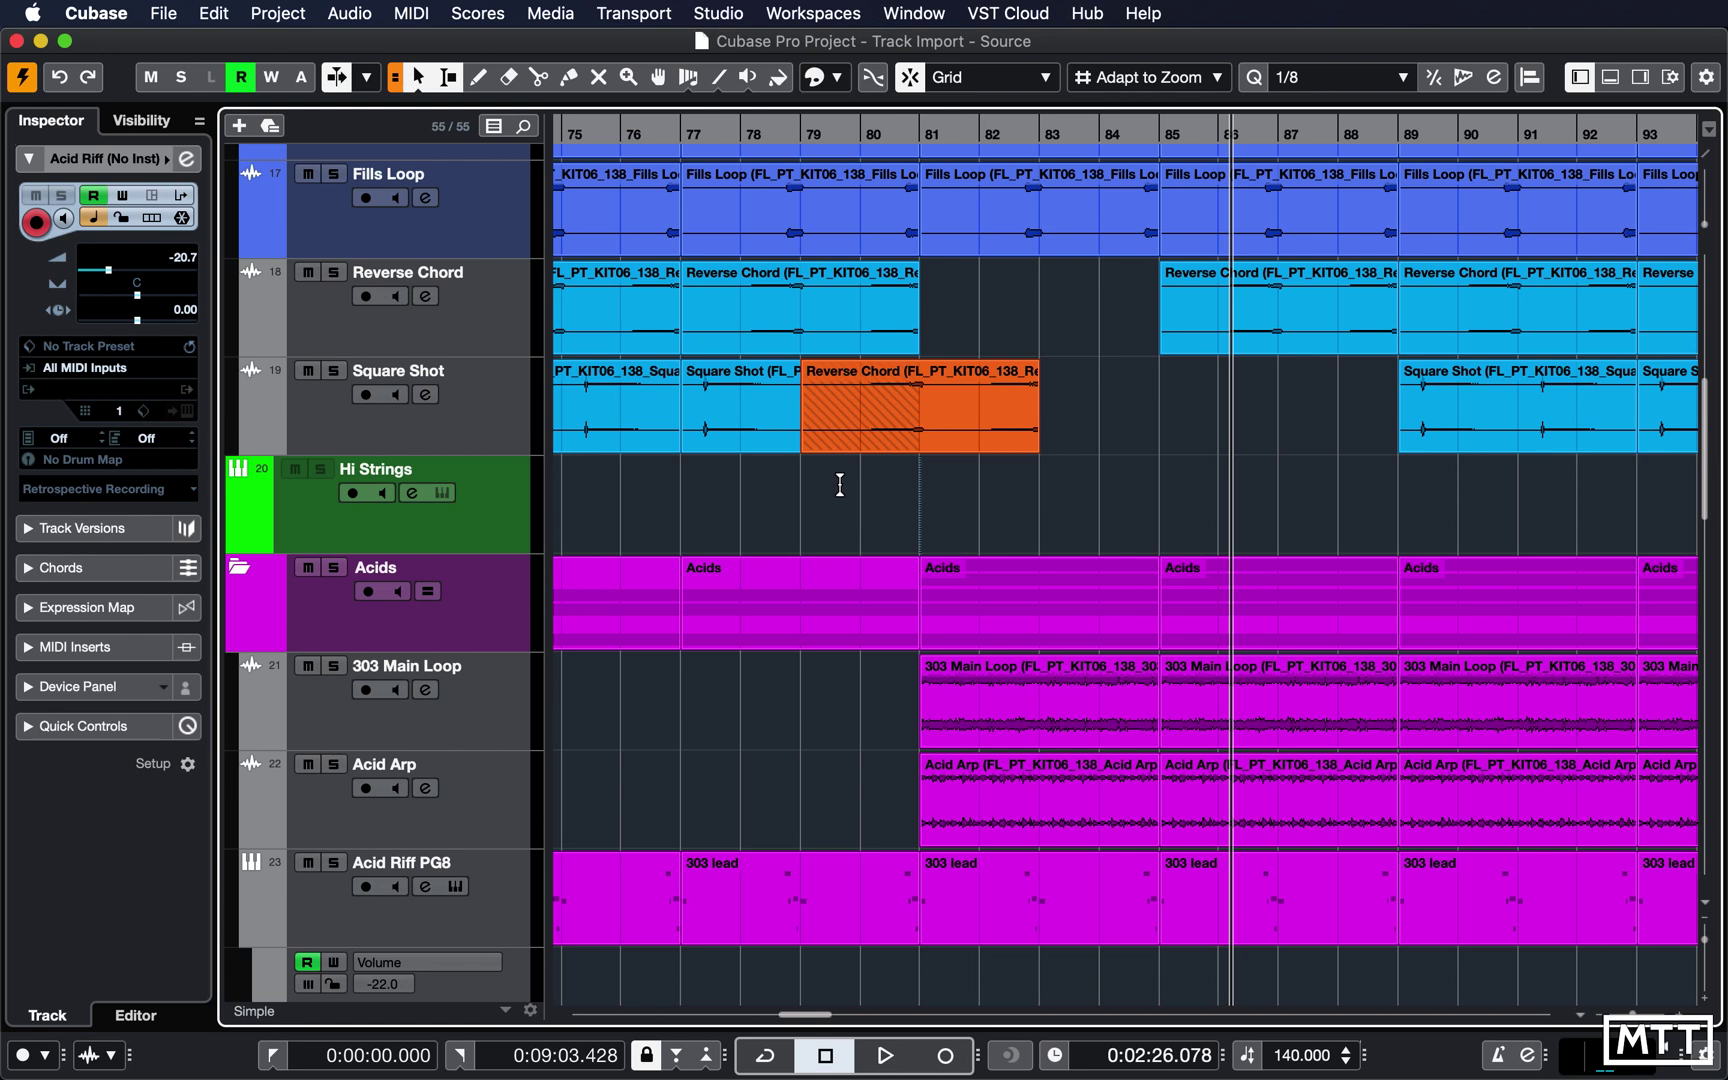
Step: Use the overlap popup to bring Square Shot forward, then put Reverse Chord back on top
{"action": "left_click", "coordinate": [924, 448]}
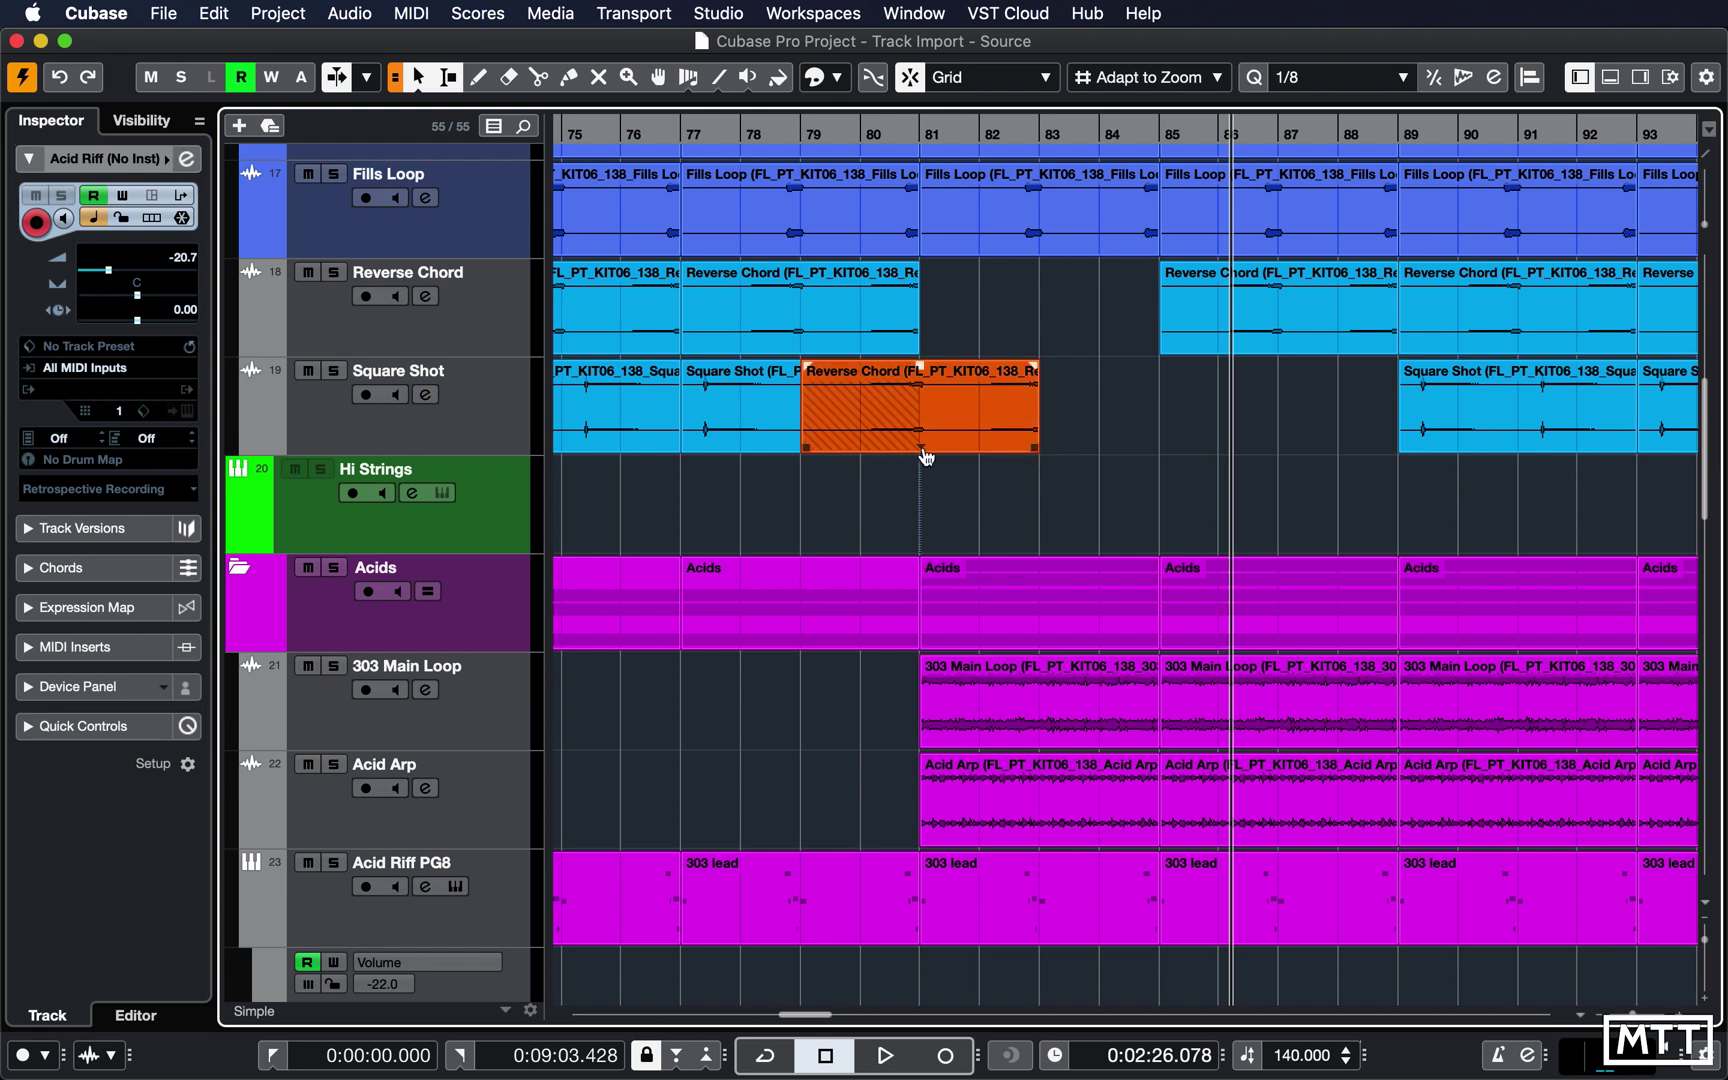
{"action": "left_click", "coordinate": [924, 452]}
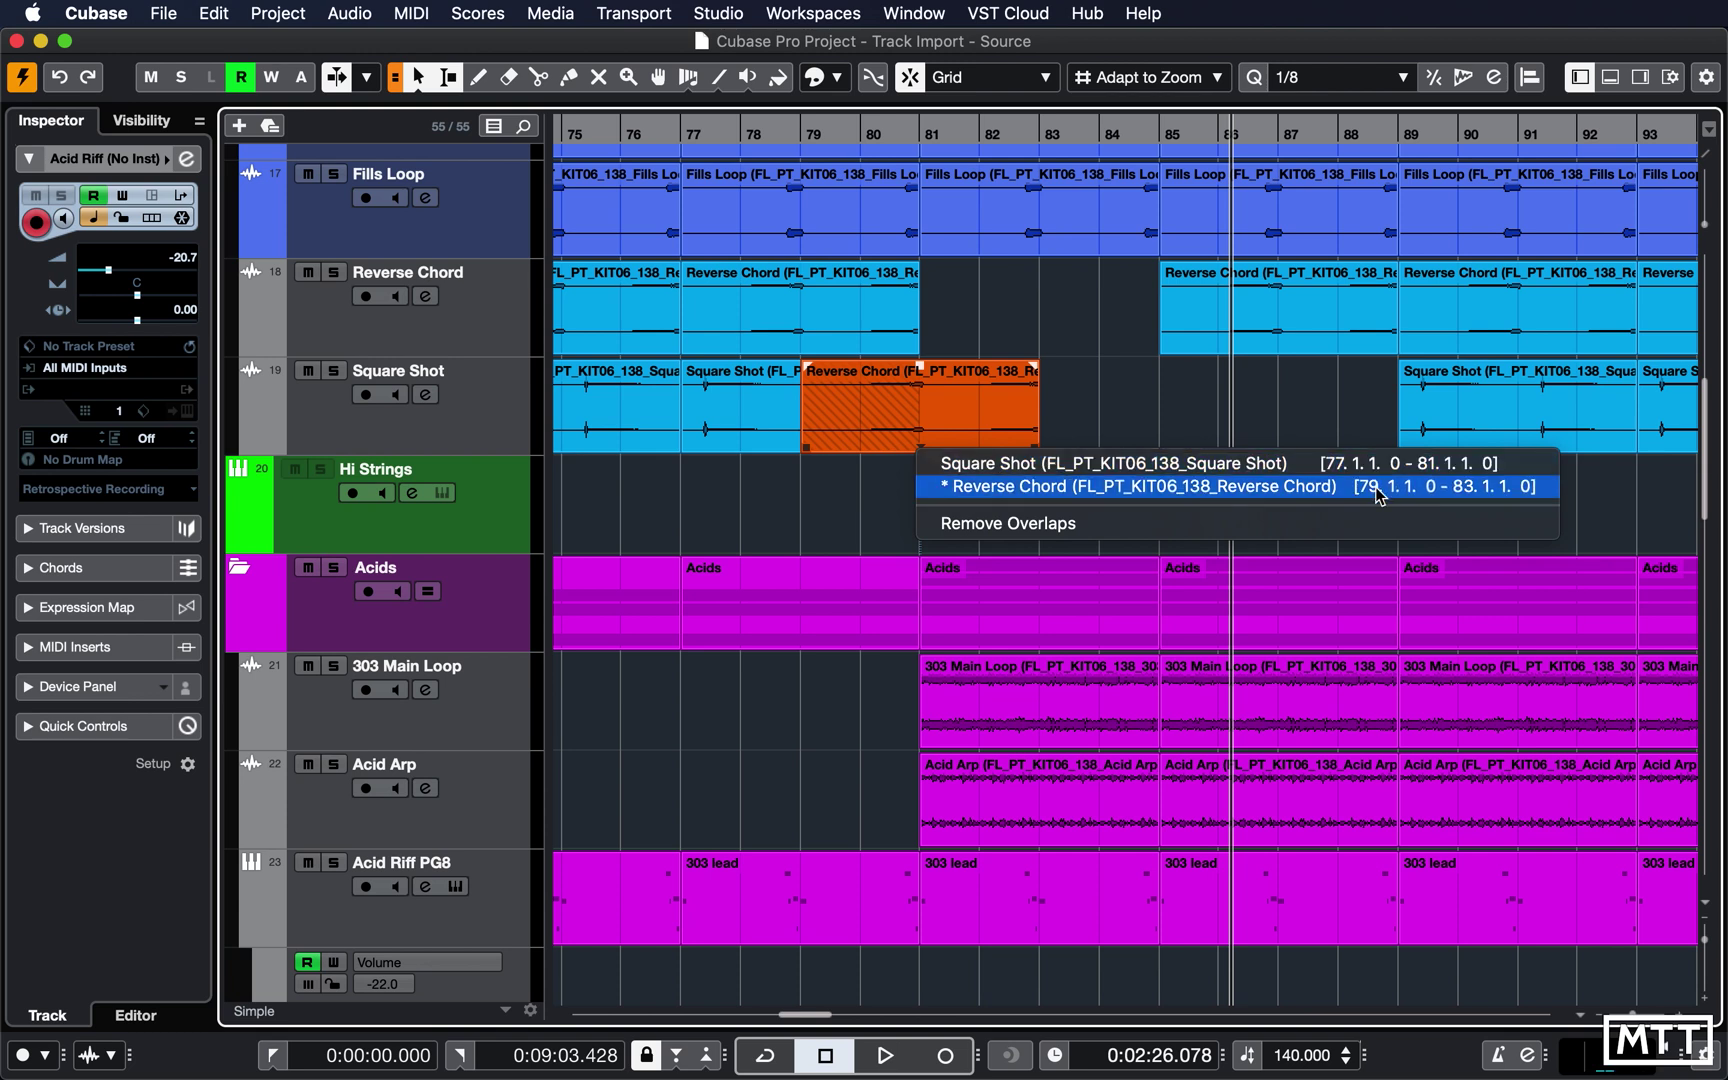
{"action": "left_click", "coordinate": [967, 463]}
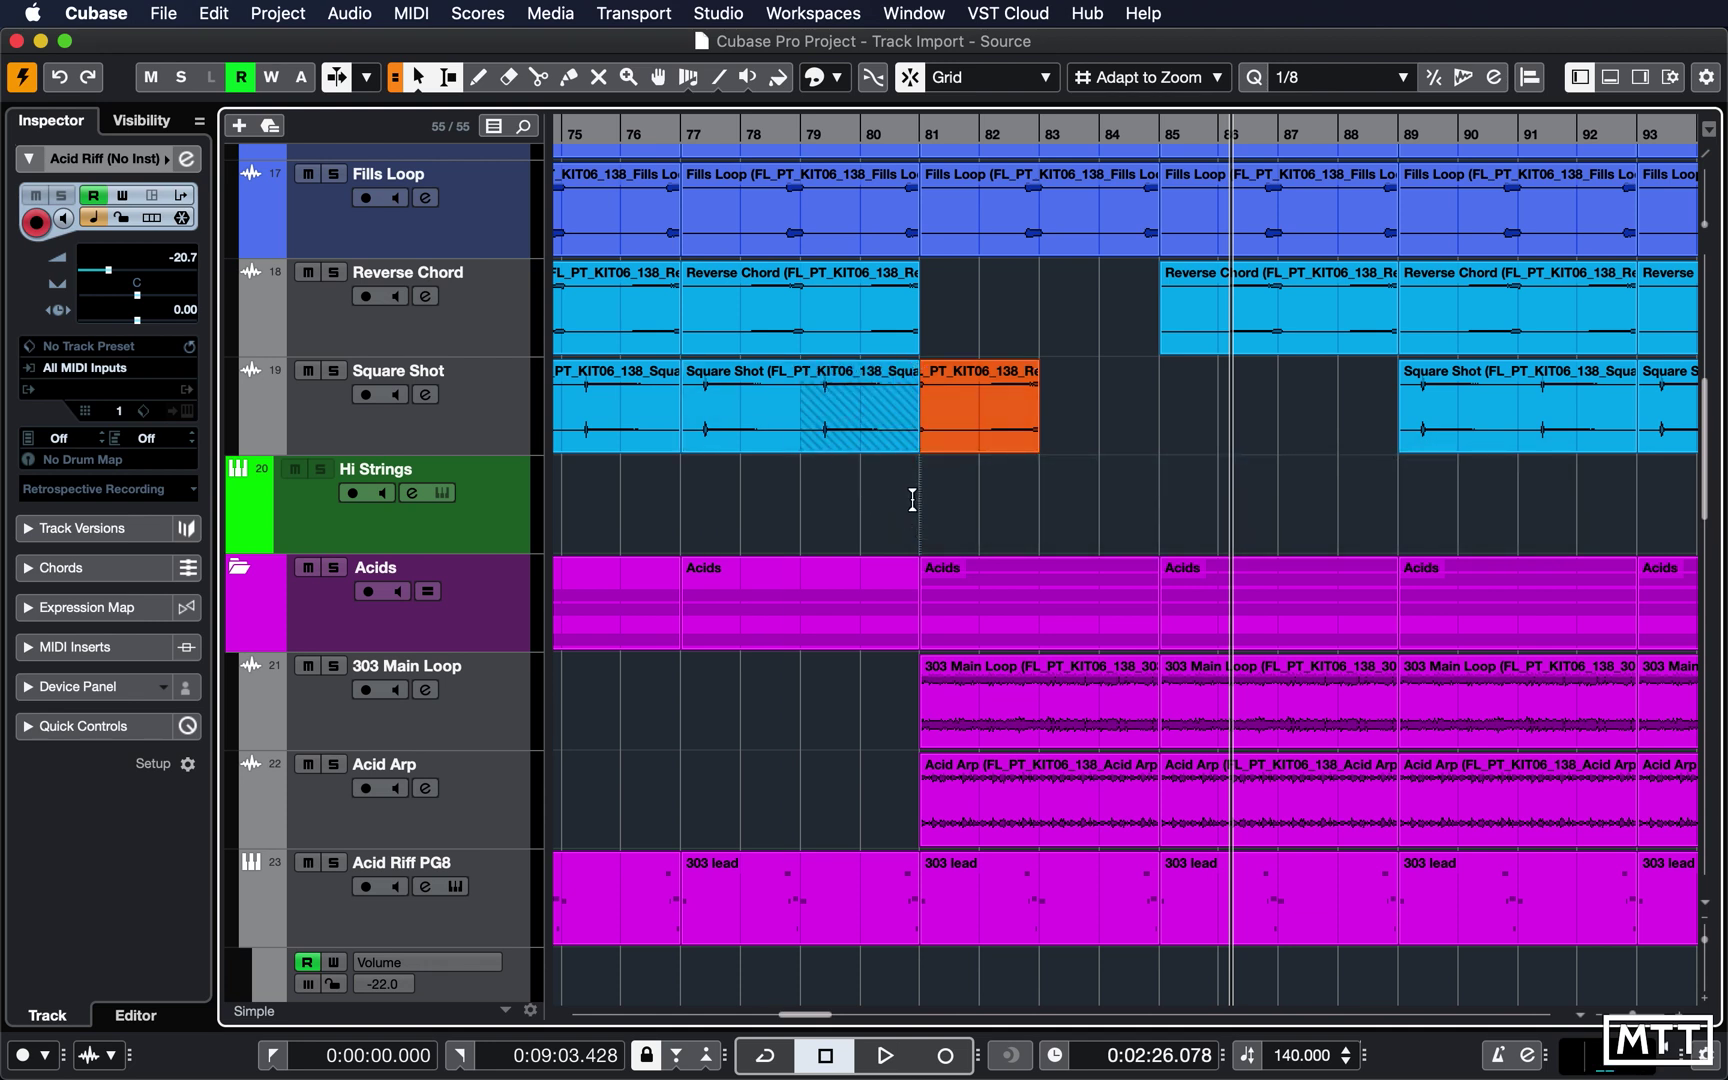
{"action": "left_click", "coordinate": [806, 447]}
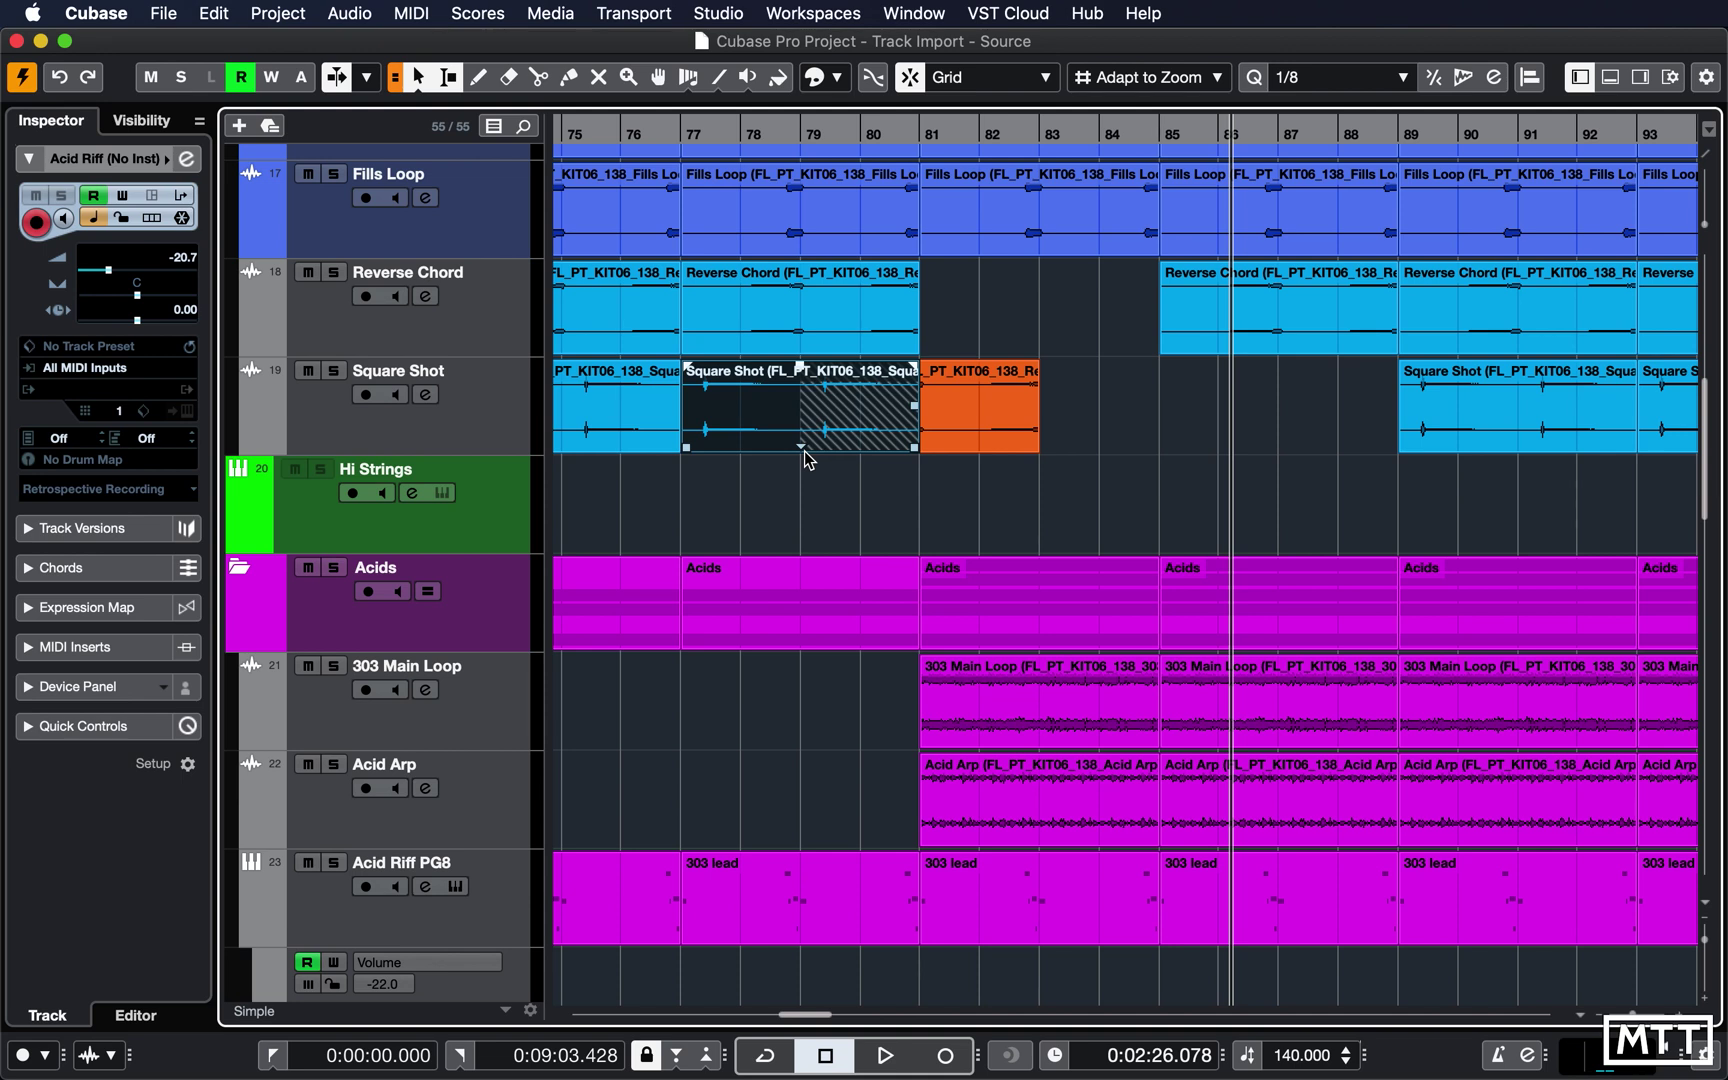
{"action": "left_click", "coordinate": [802, 447]}
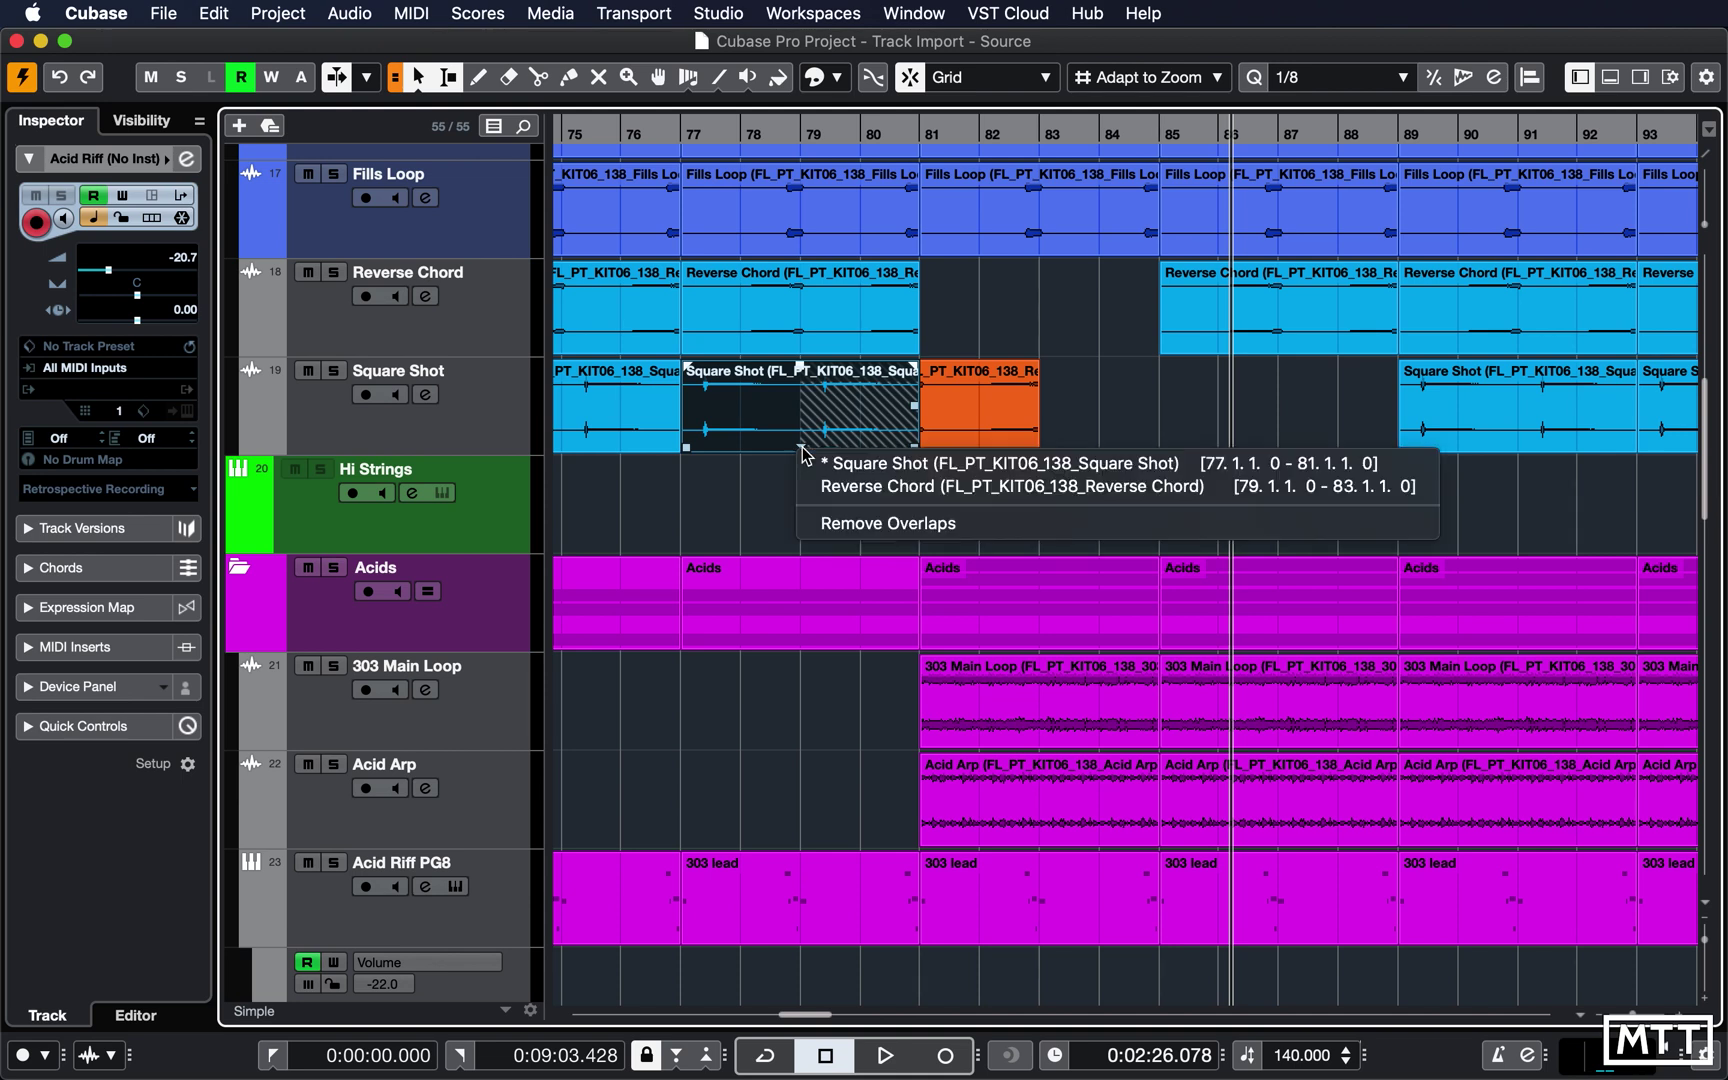
{"action": "left_click", "coordinate": [864, 488]}
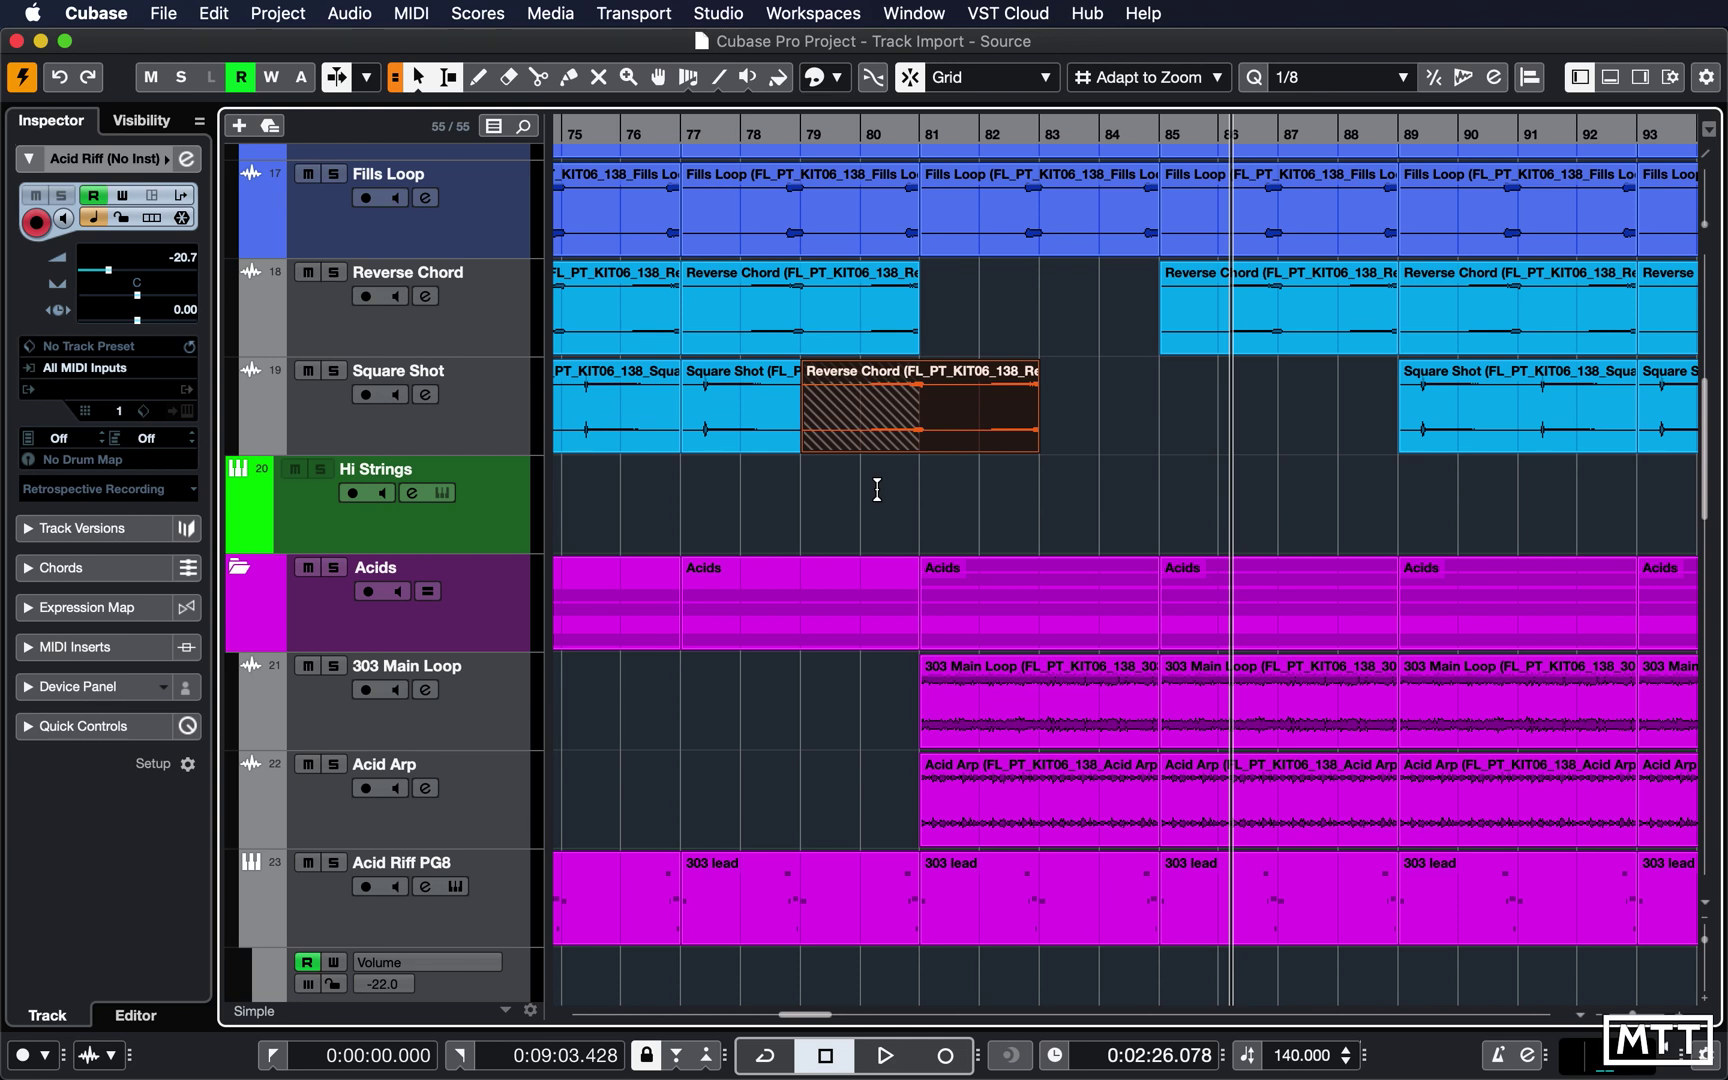
{"action": "left_click", "coordinate": [877, 489]}
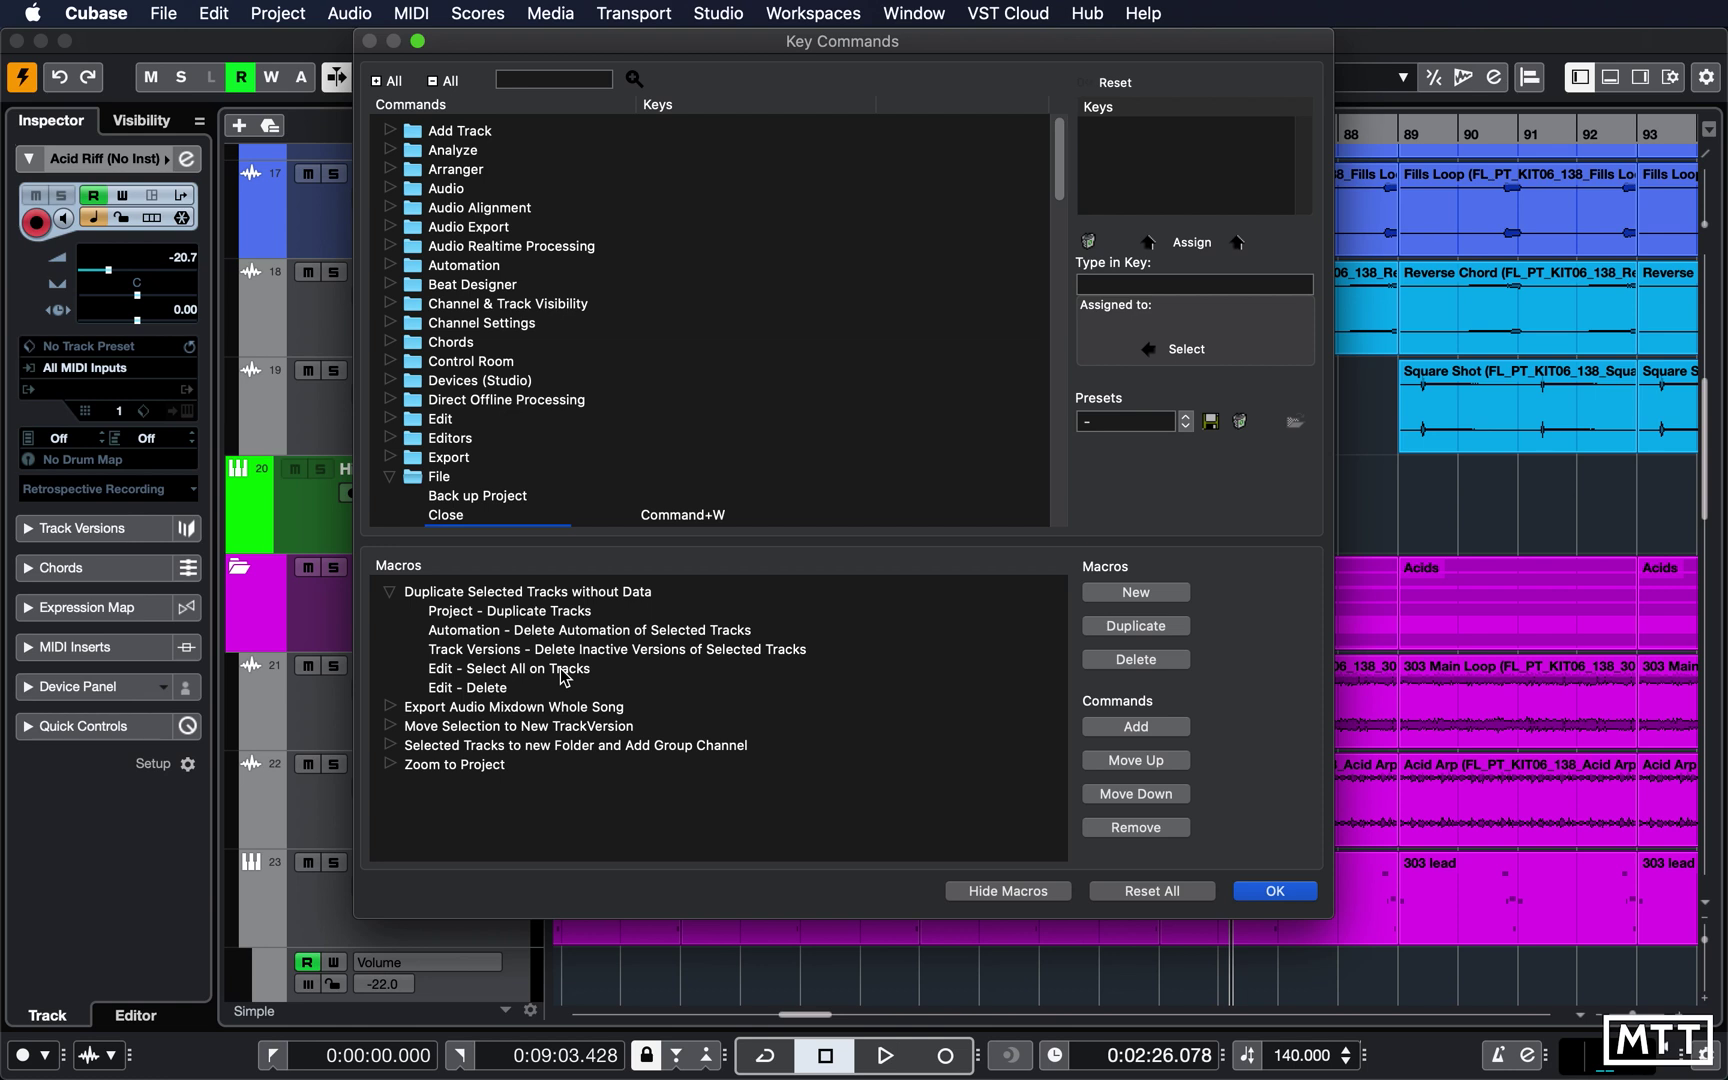
Step: Move 'Edit - Select All on Tracks' below 'Edit - Delete' in the macro, then back above it
{"action": "left_click", "coordinate": [502, 676]}
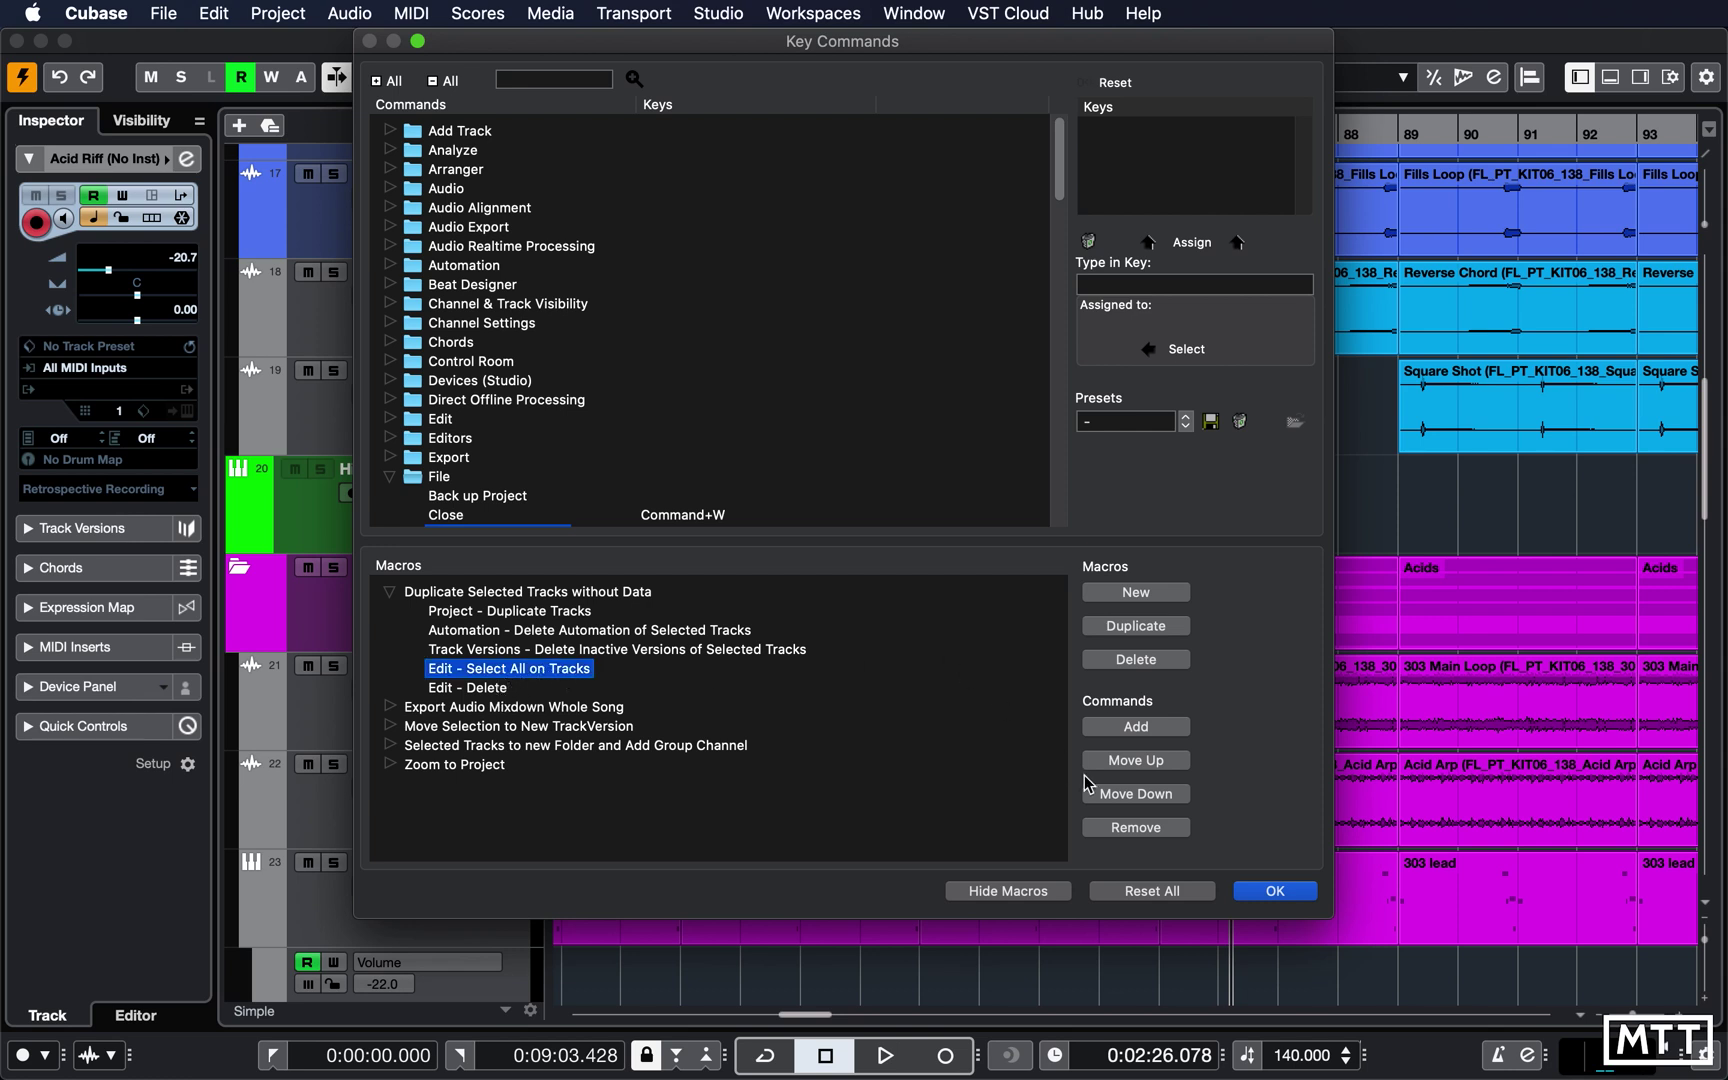
{"action": "left_click", "coordinate": [1137, 793]}
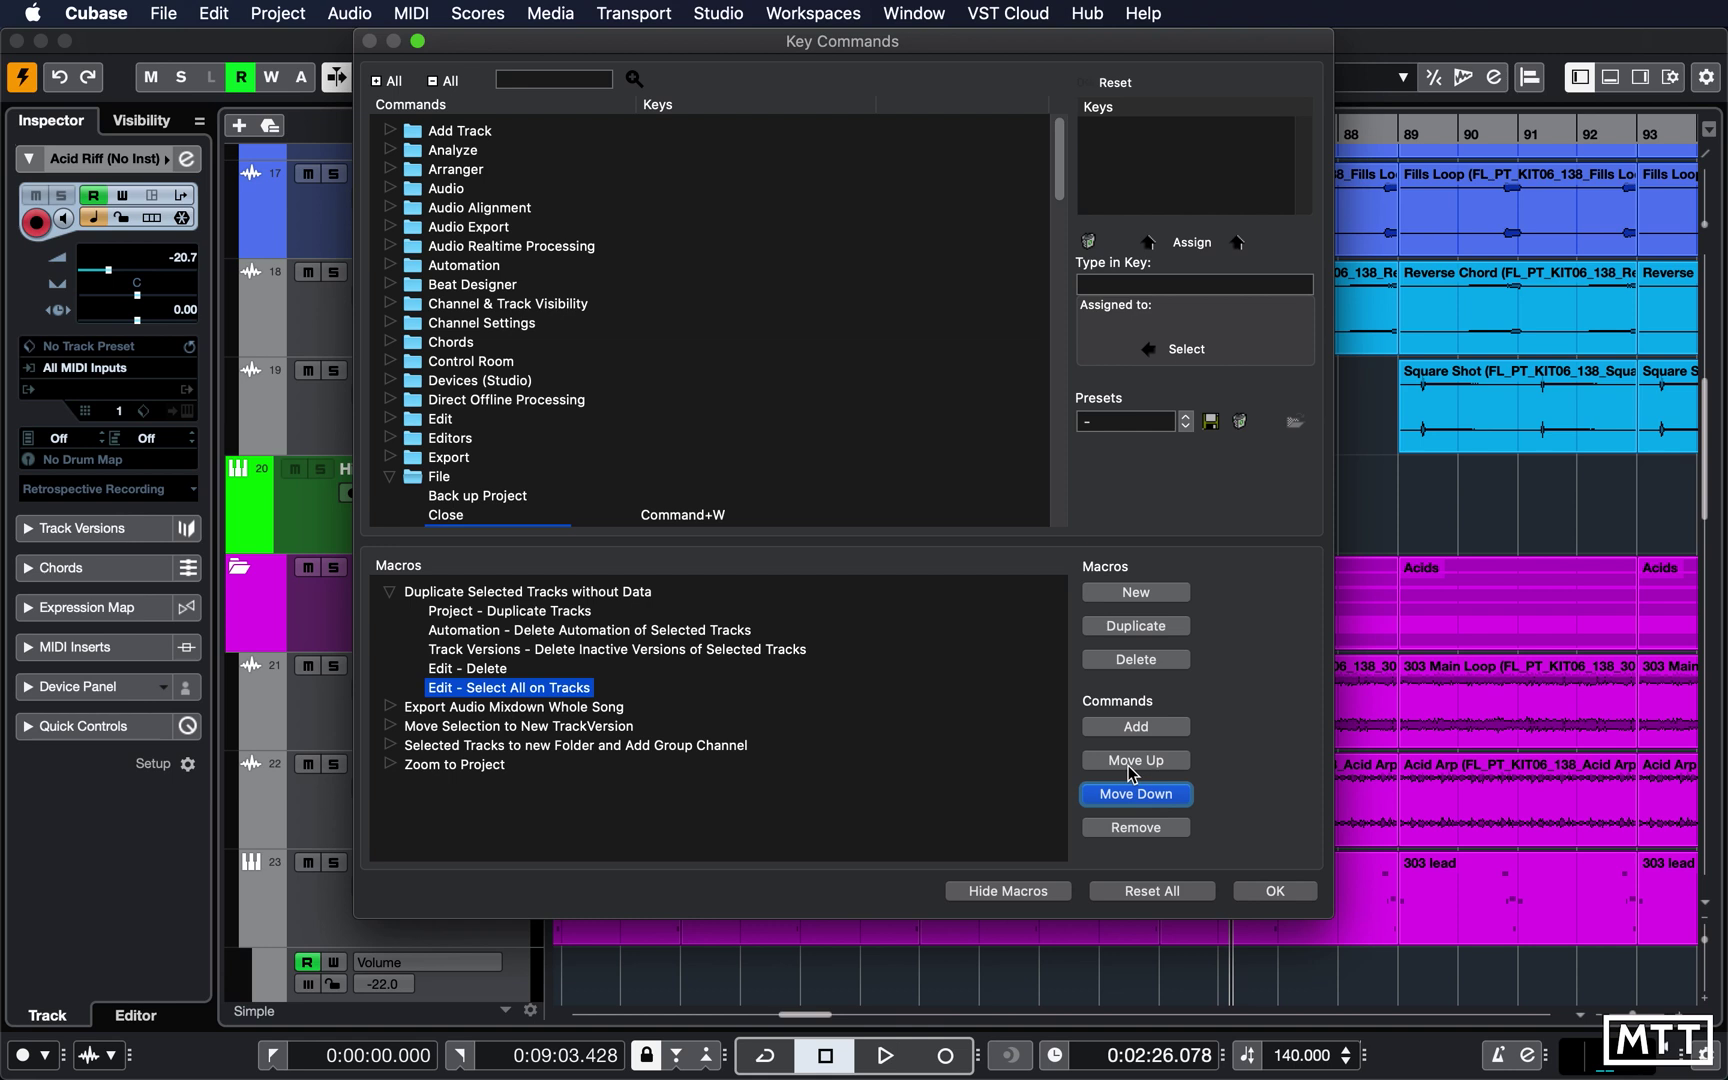
{"action": "left_click", "coordinate": [1129, 762]}
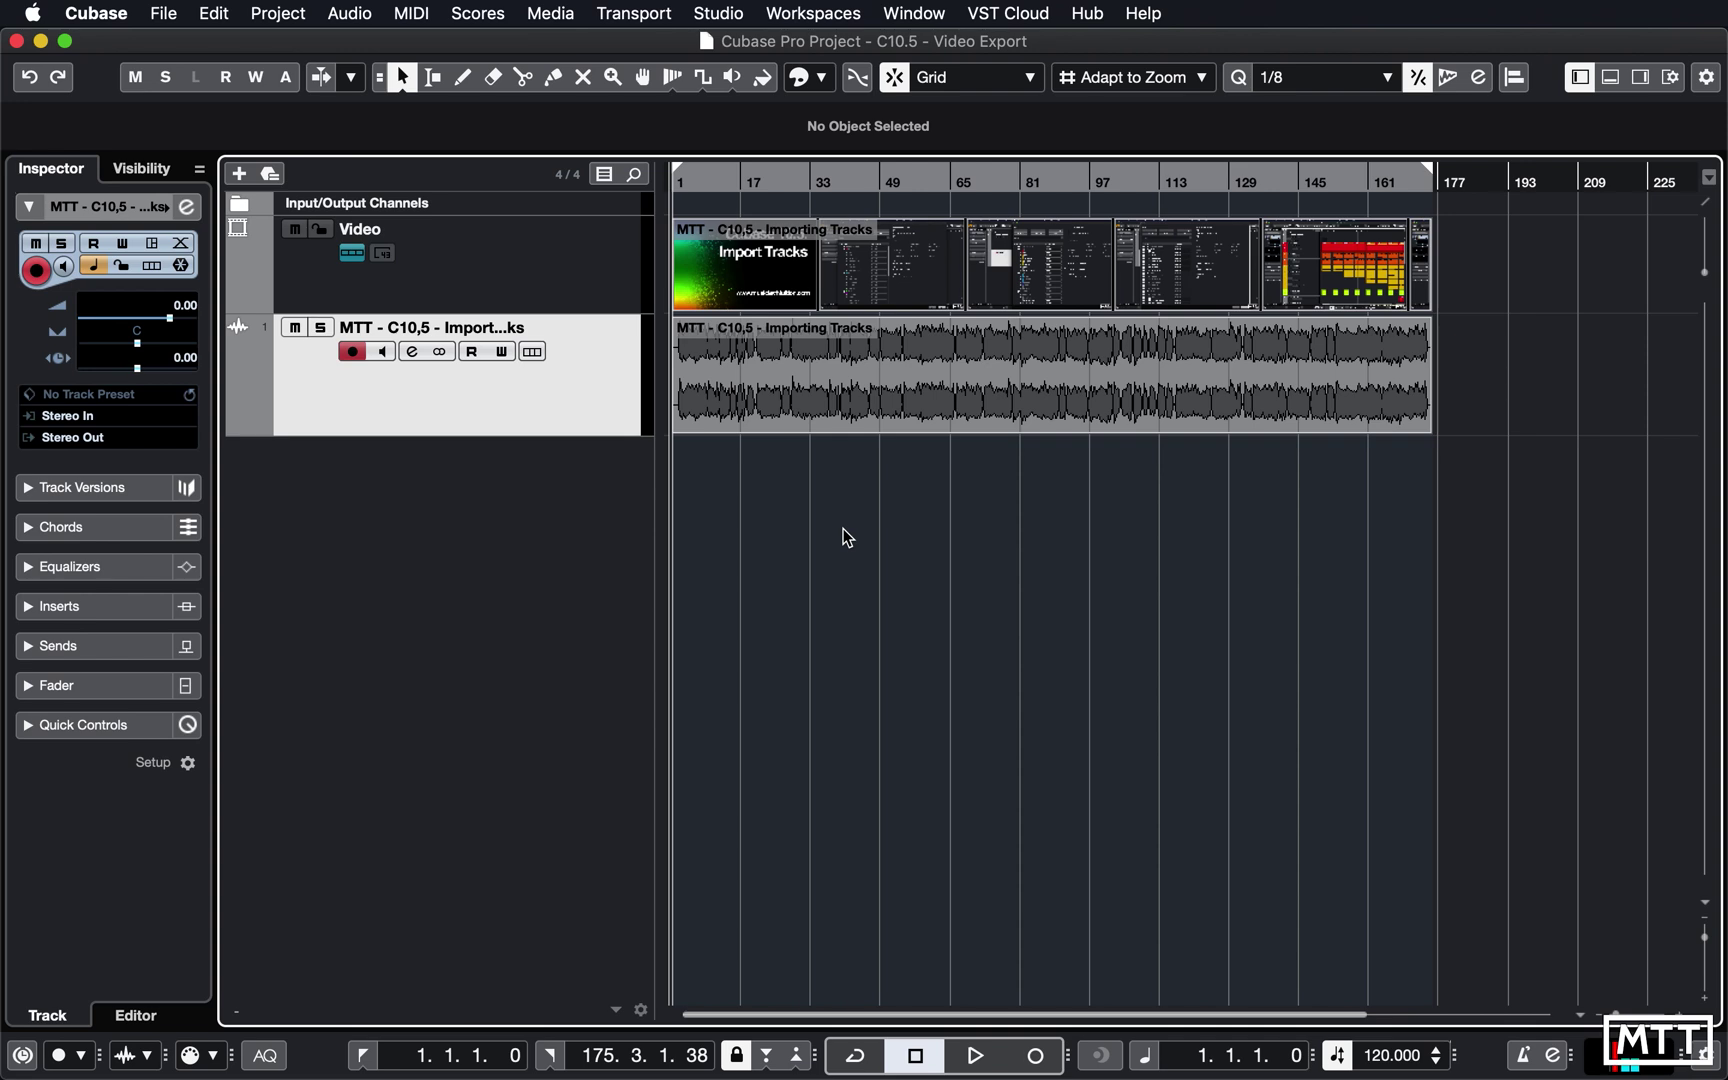
Step: Open the Export Video dialog via File > Export > Video
{"action": "left_click", "coordinate": [165, 15]}
{"action": "mouse_move", "coordinate": [285, 360]}
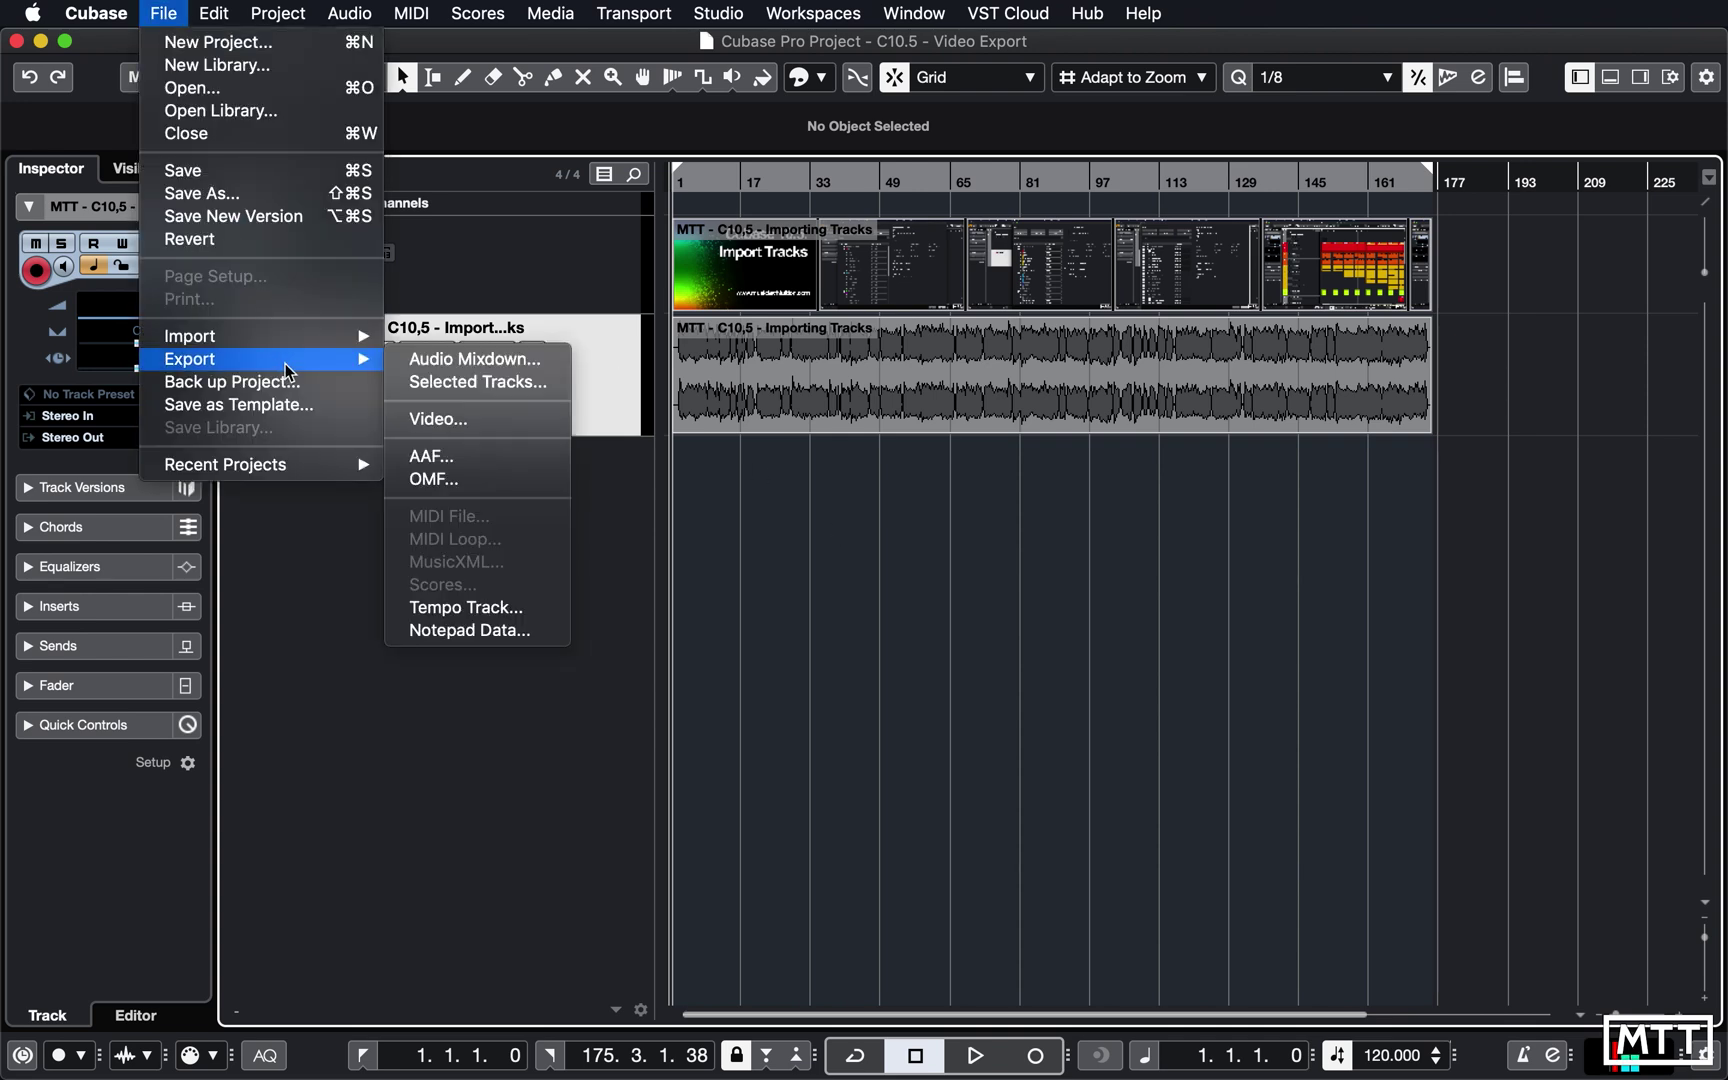
{"action": "left_click", "coordinate": [462, 426]}
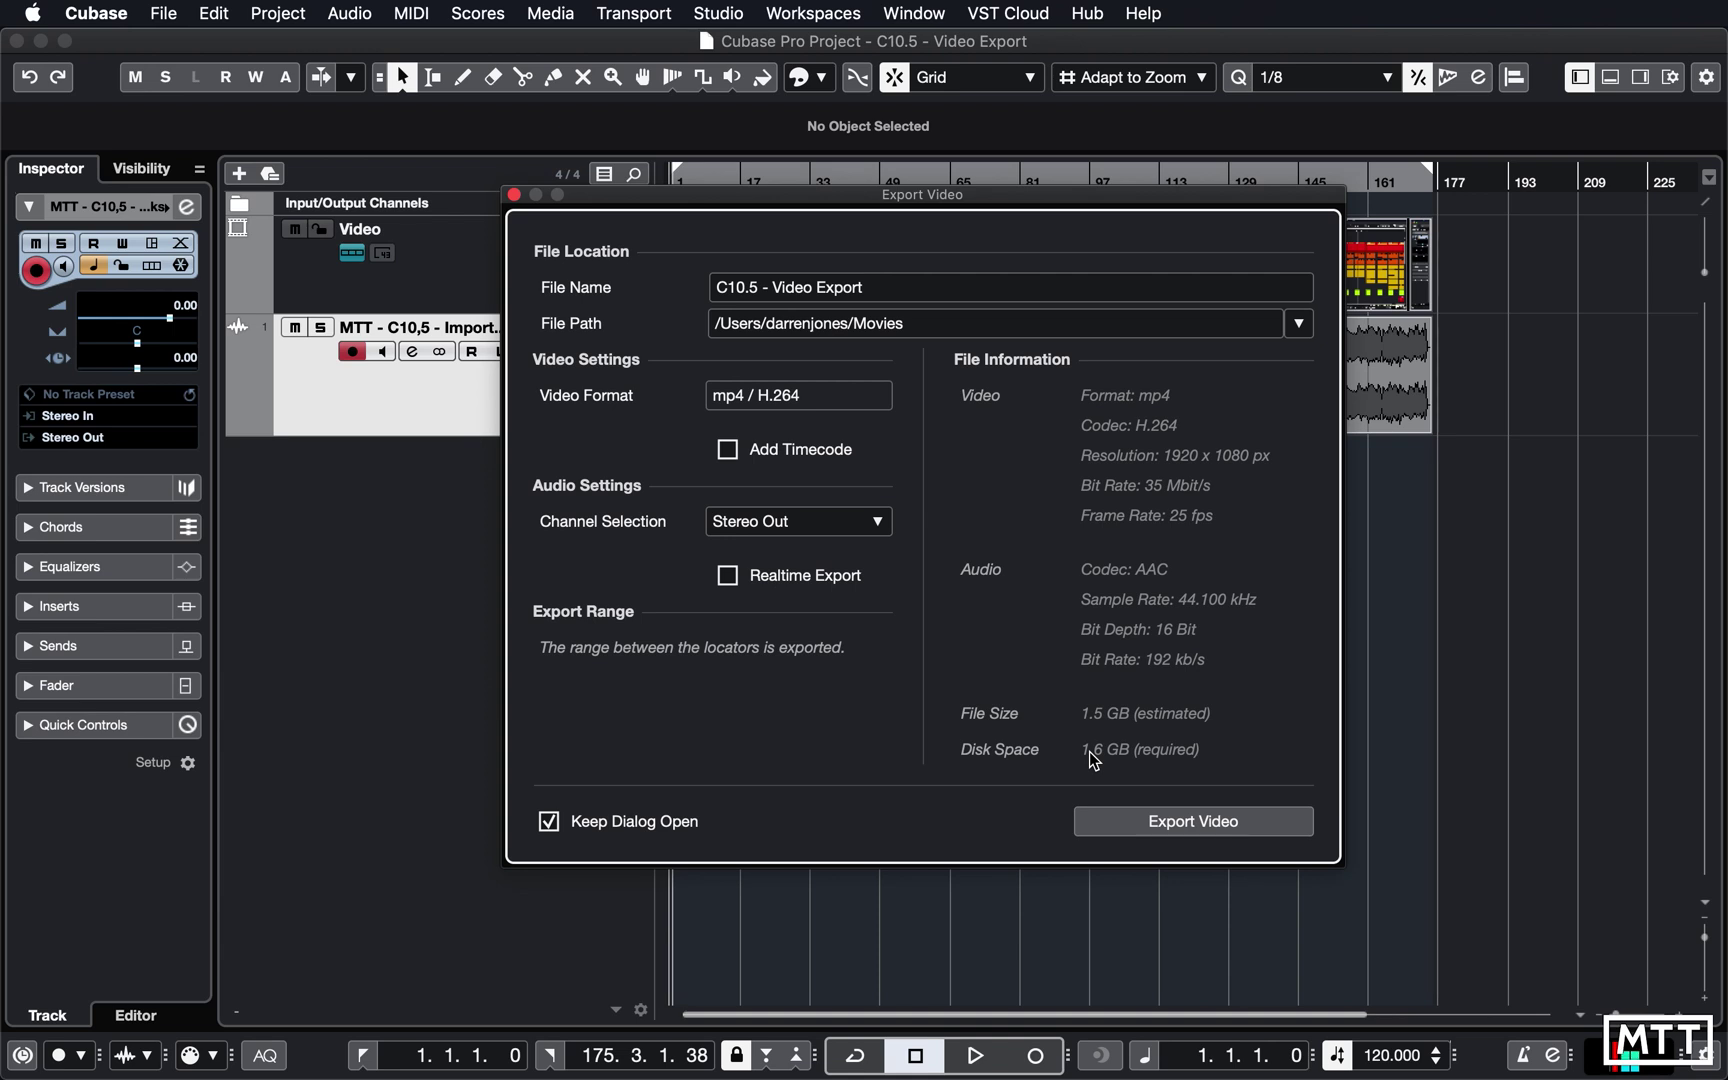
Step: Export the project as the mp4 / H.264 video 'C10.5 - Video Export.mp4'
{"action": "left_click", "coordinate": [1226, 835]}
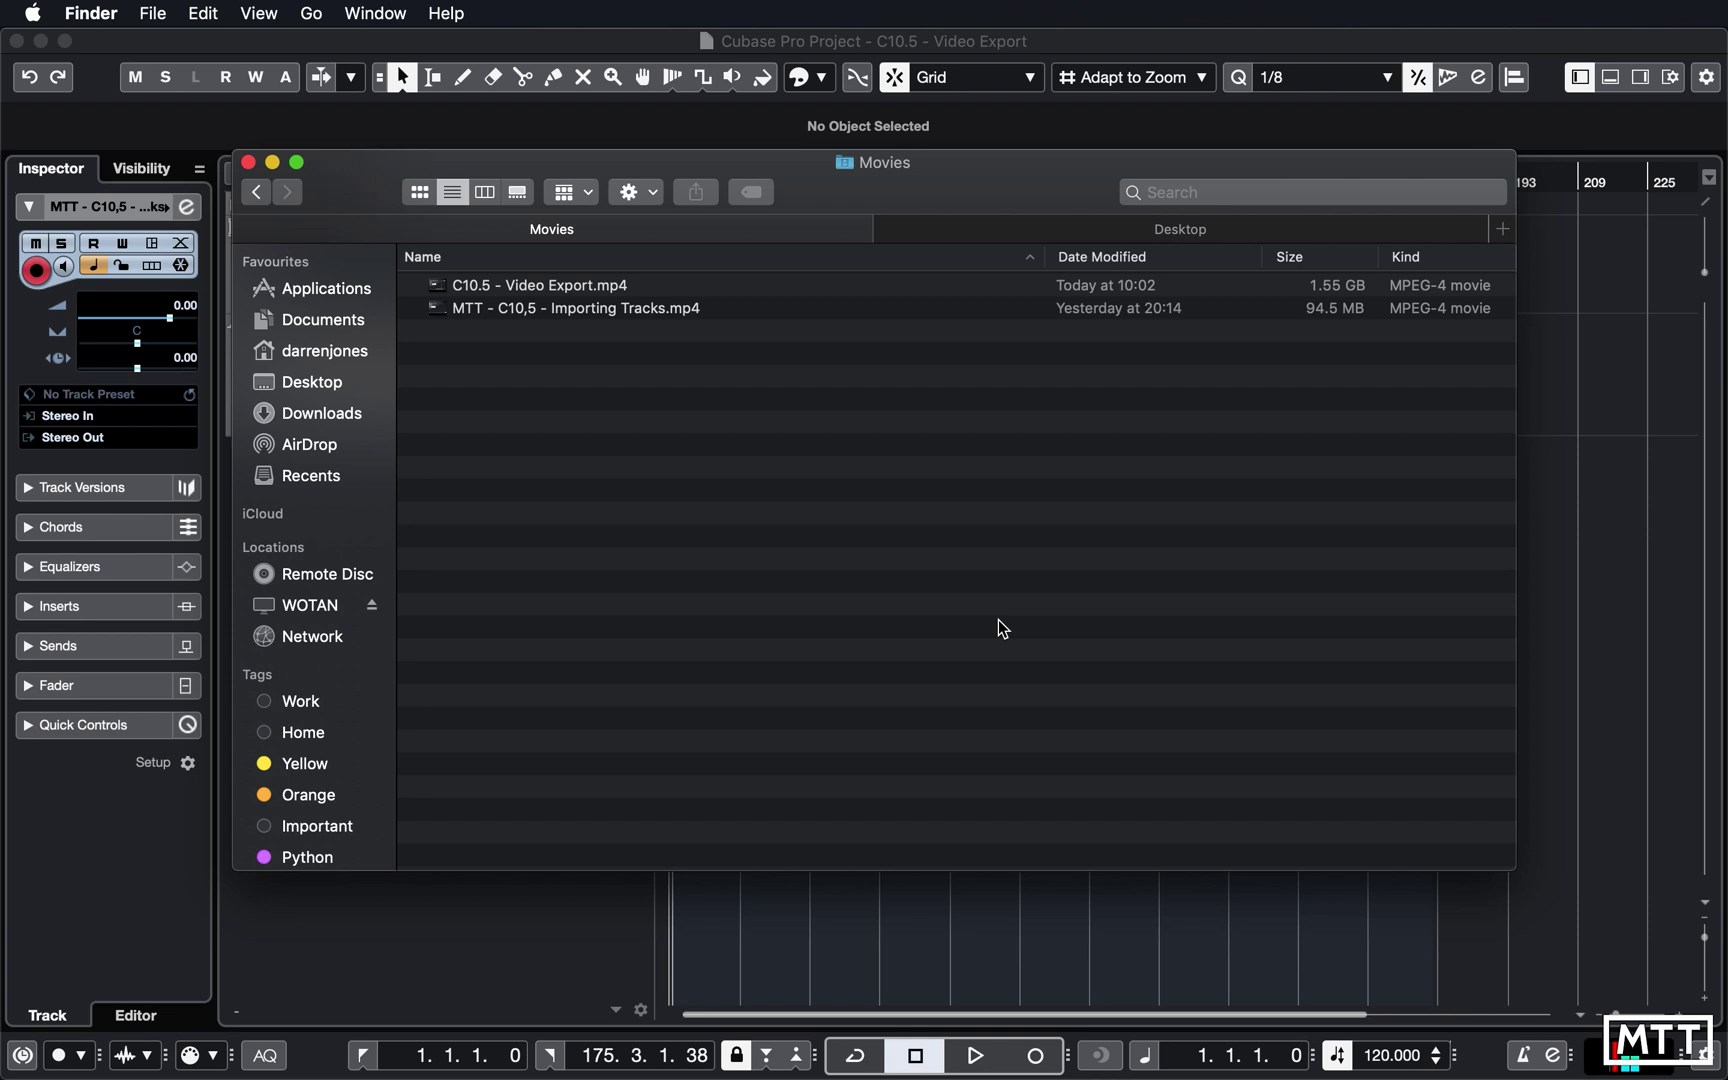
Step: In Finder, compare the 1.55 GB exported video with the 94.5 MB Importing Tracks video
{"action": "left_click", "coordinate": [530, 288]}
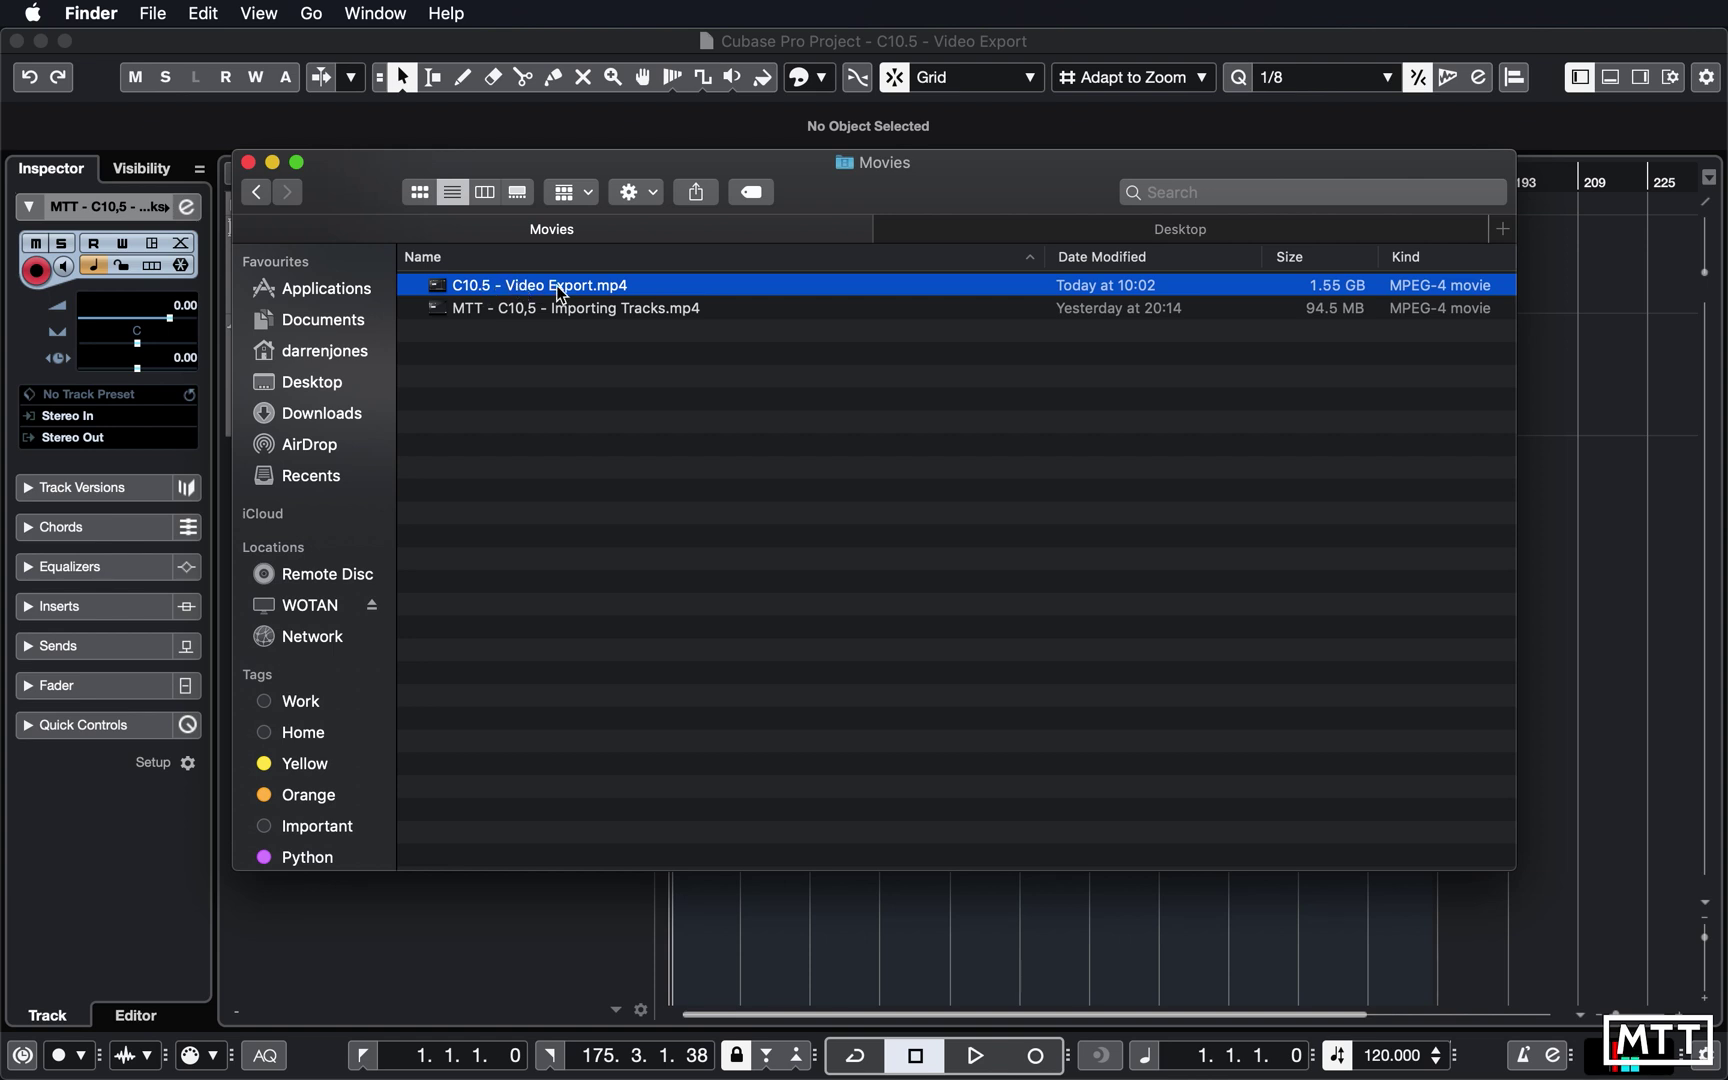
{"action": "left_click", "coordinate": [599, 314]}
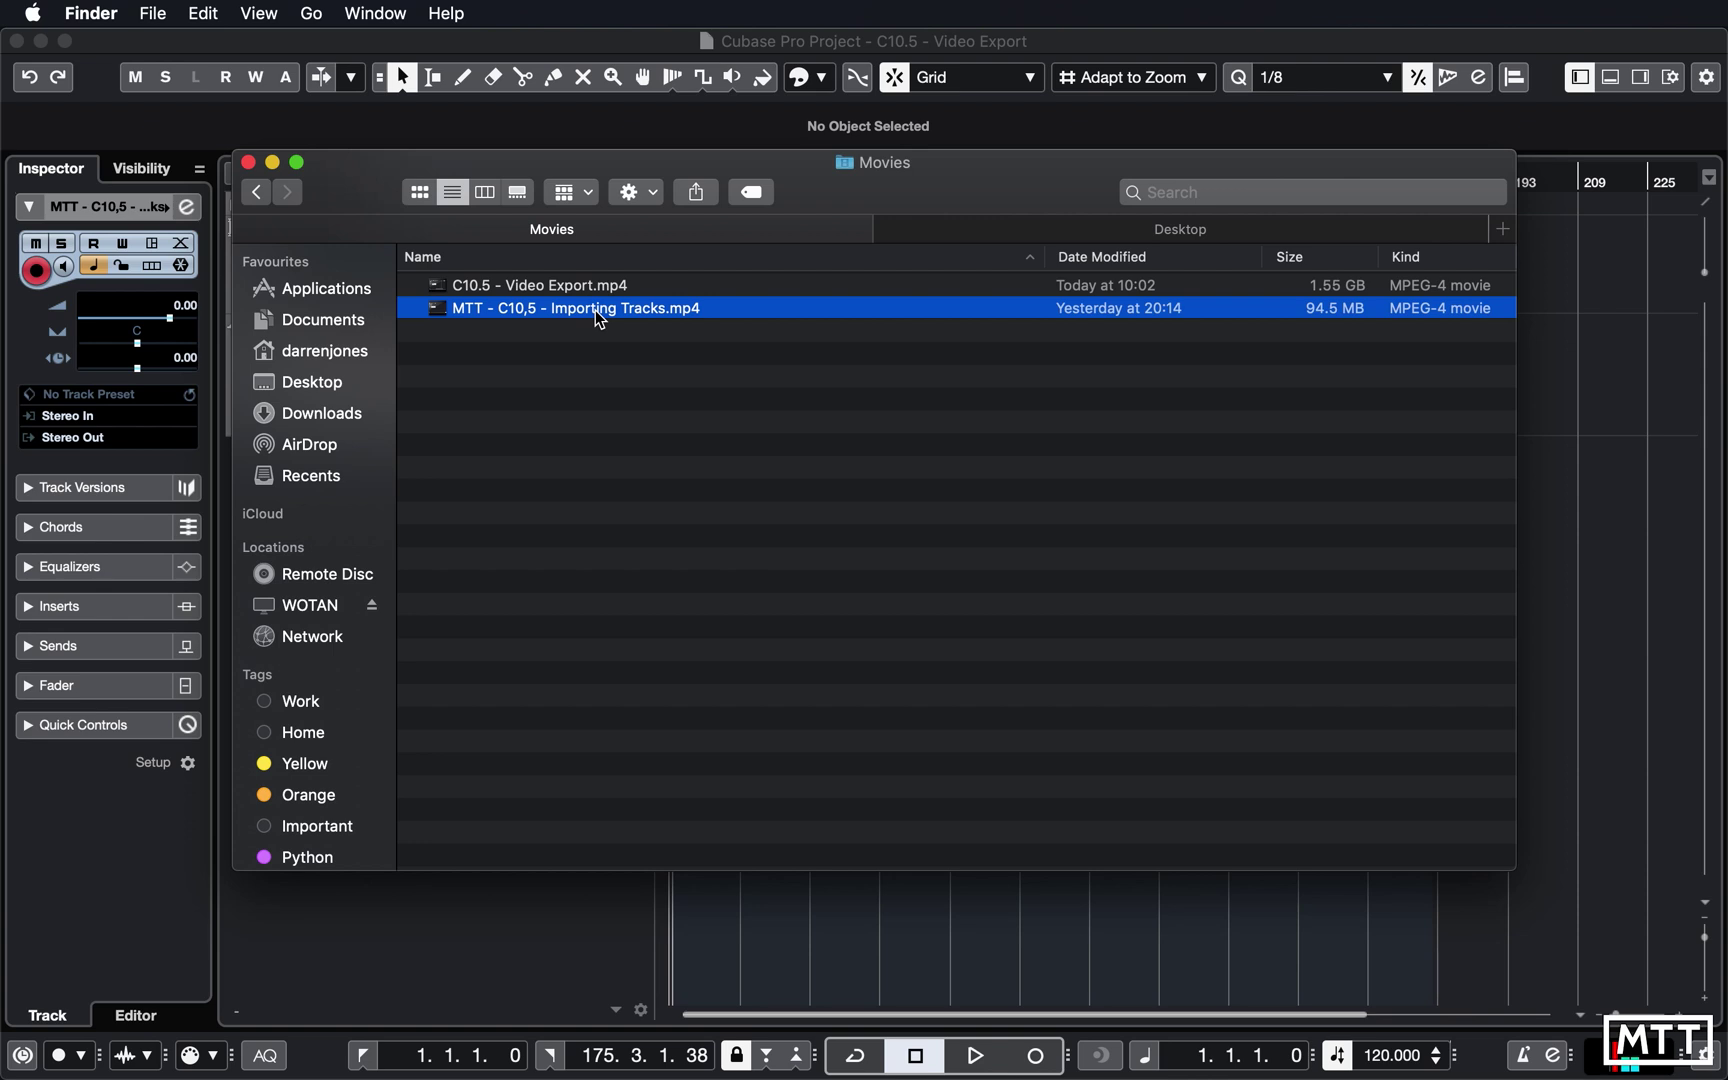
{"action": "left_click", "coordinate": [579, 292]}
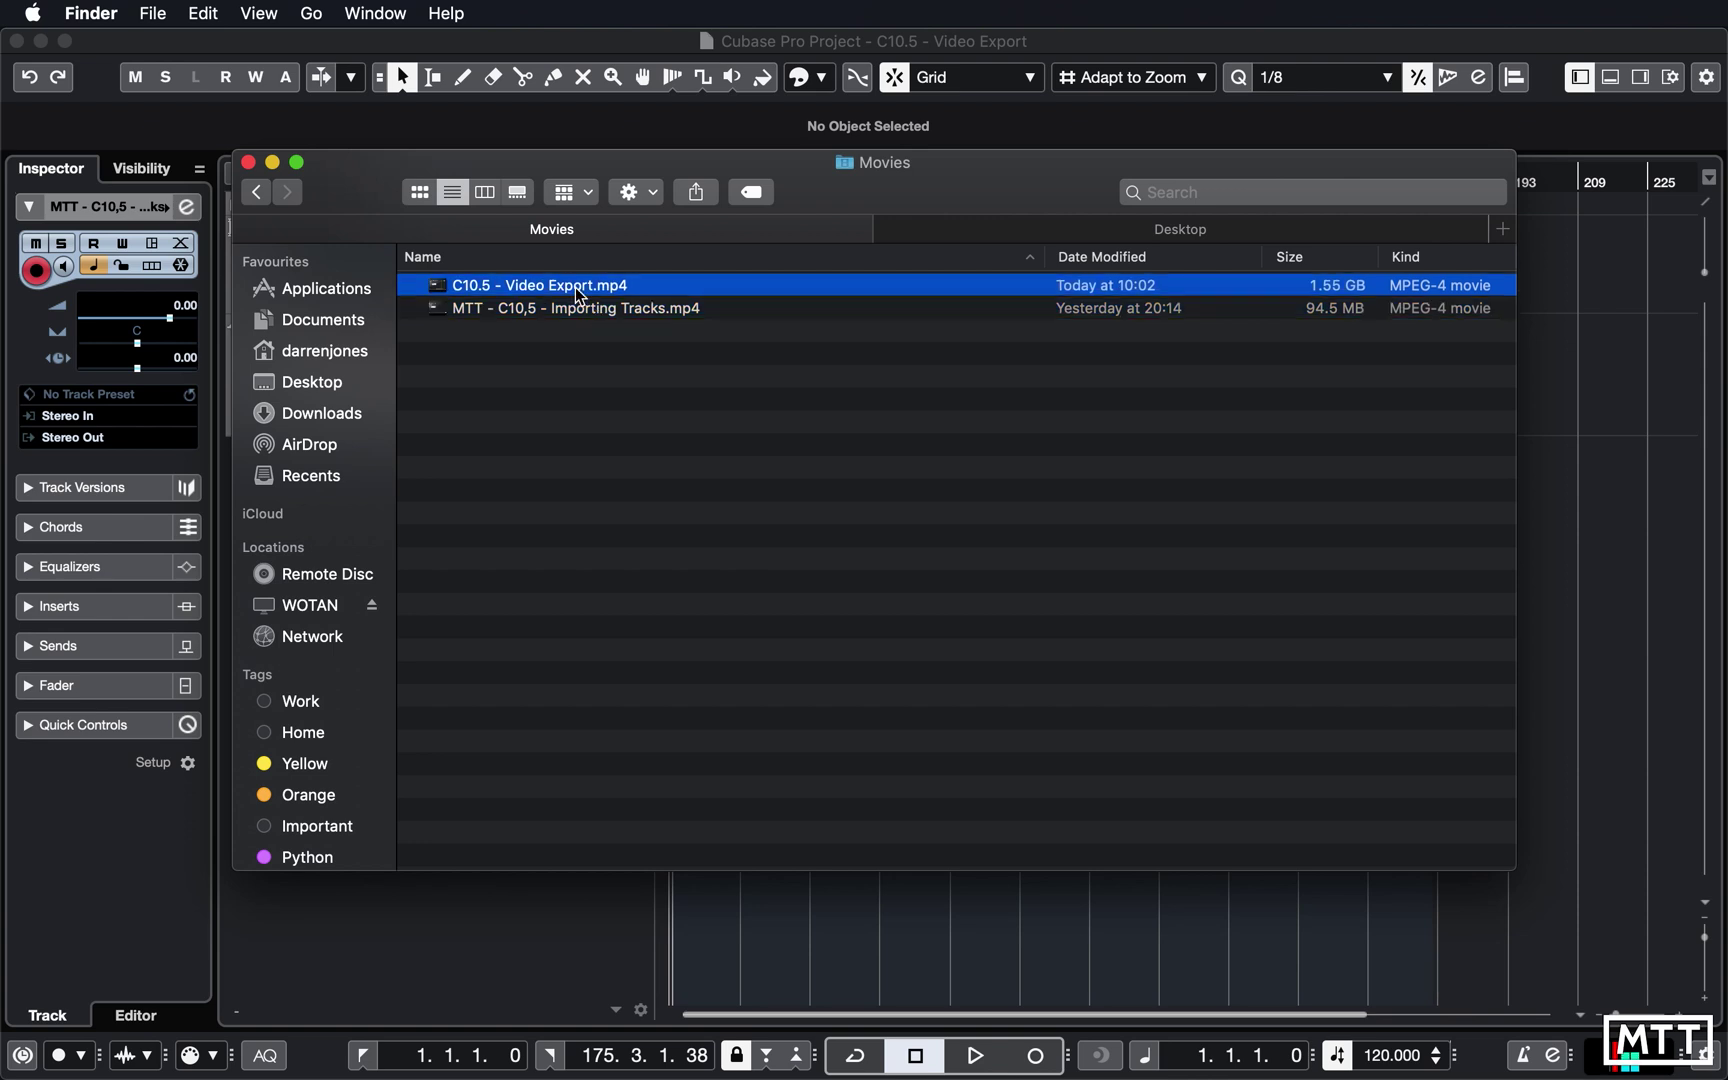
{"action": "left_click", "coordinate": [569, 313]}
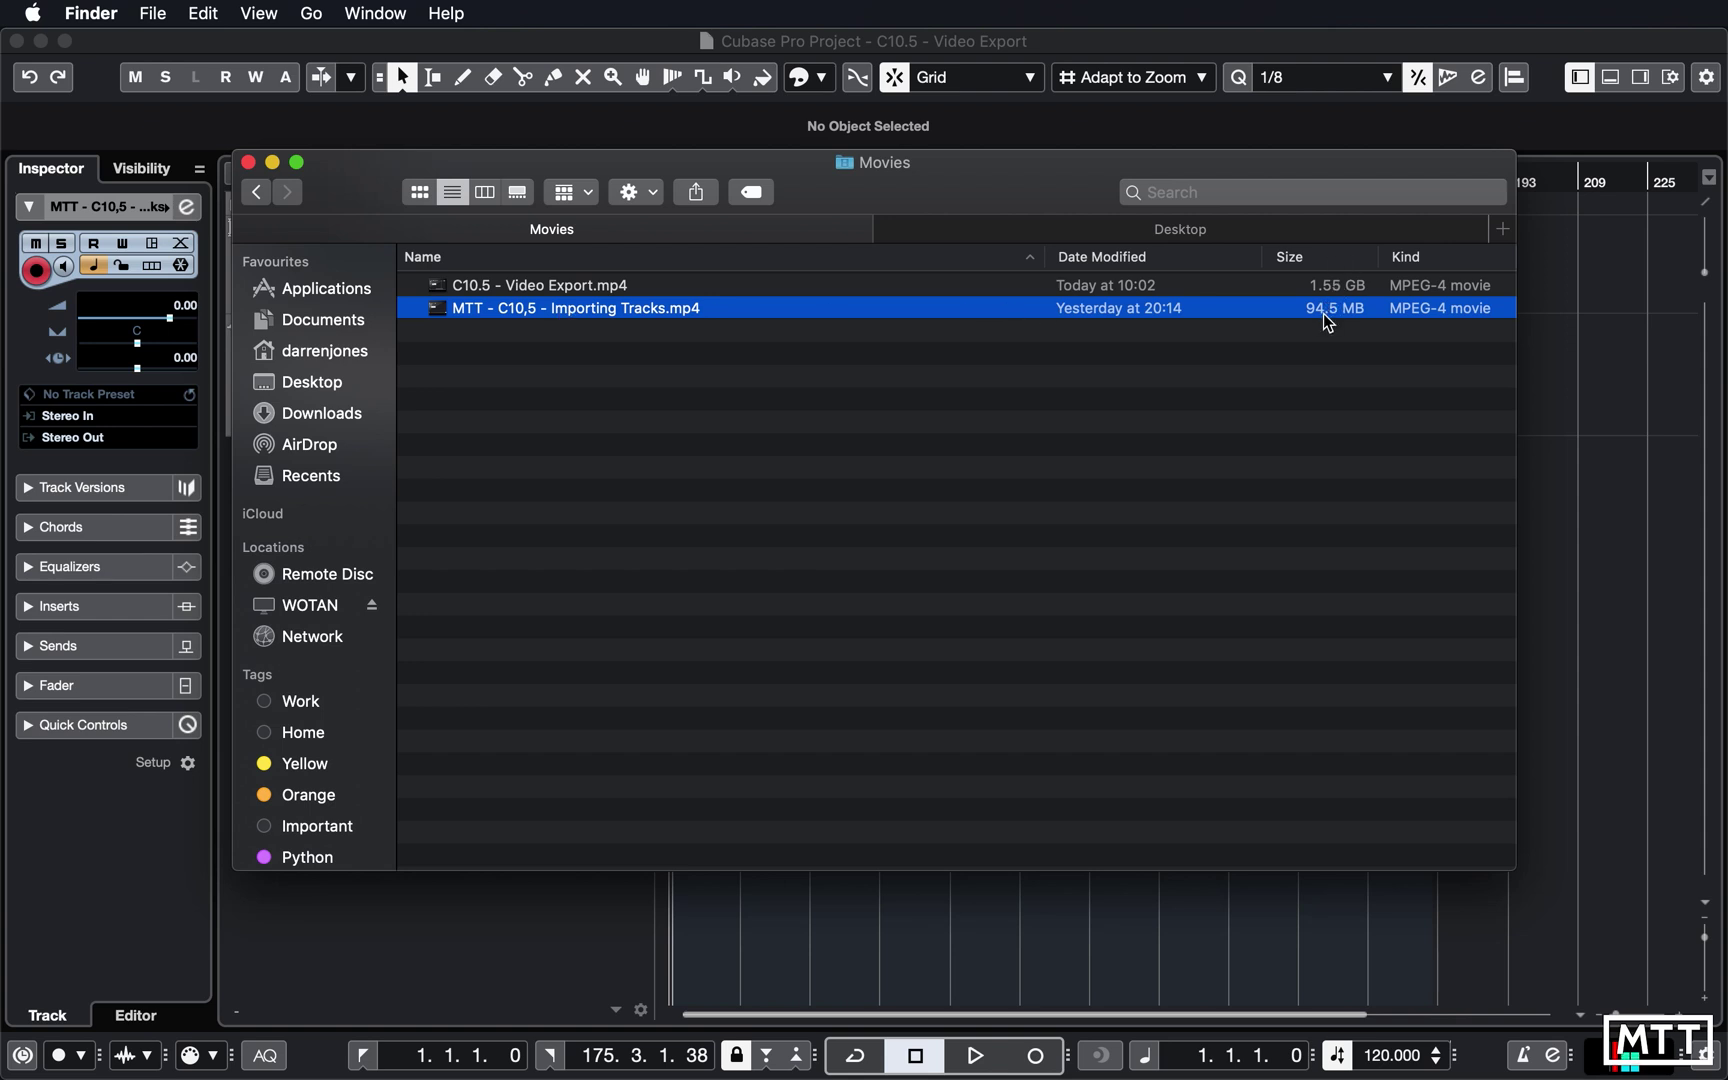
{"action": "key", "text": "Up"}
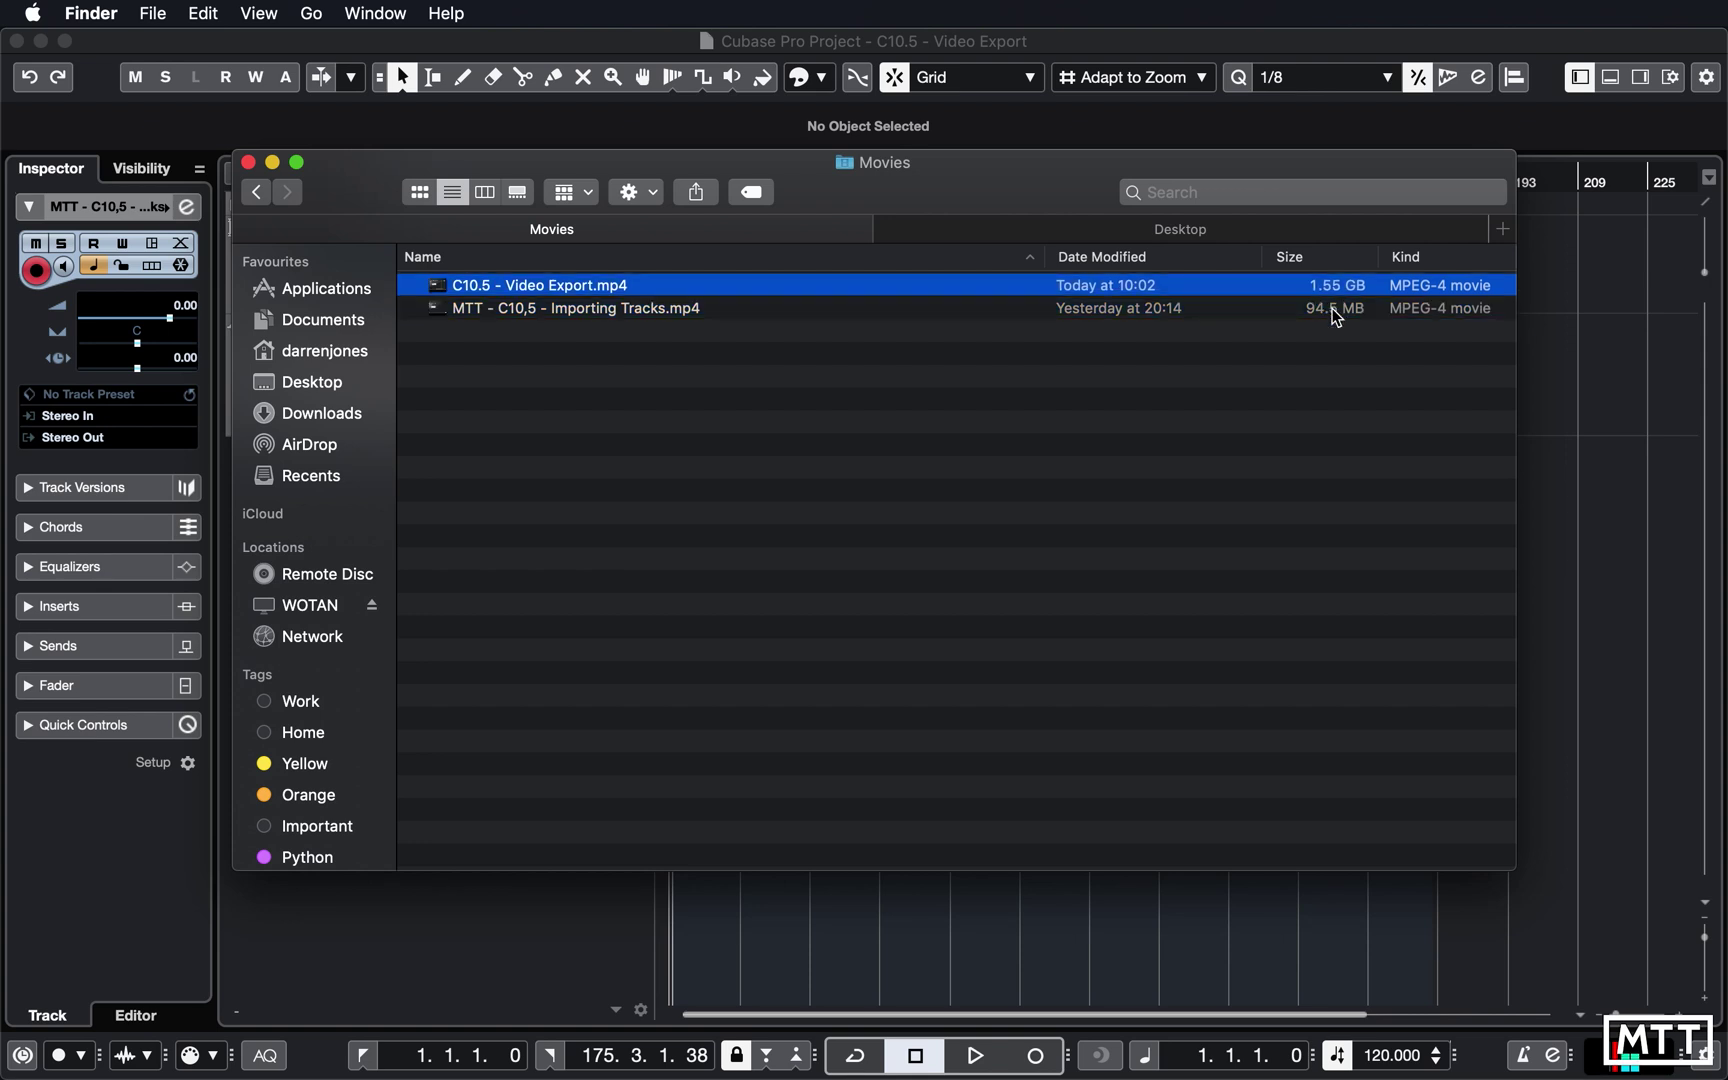
{"action": "key", "text": "Down"}
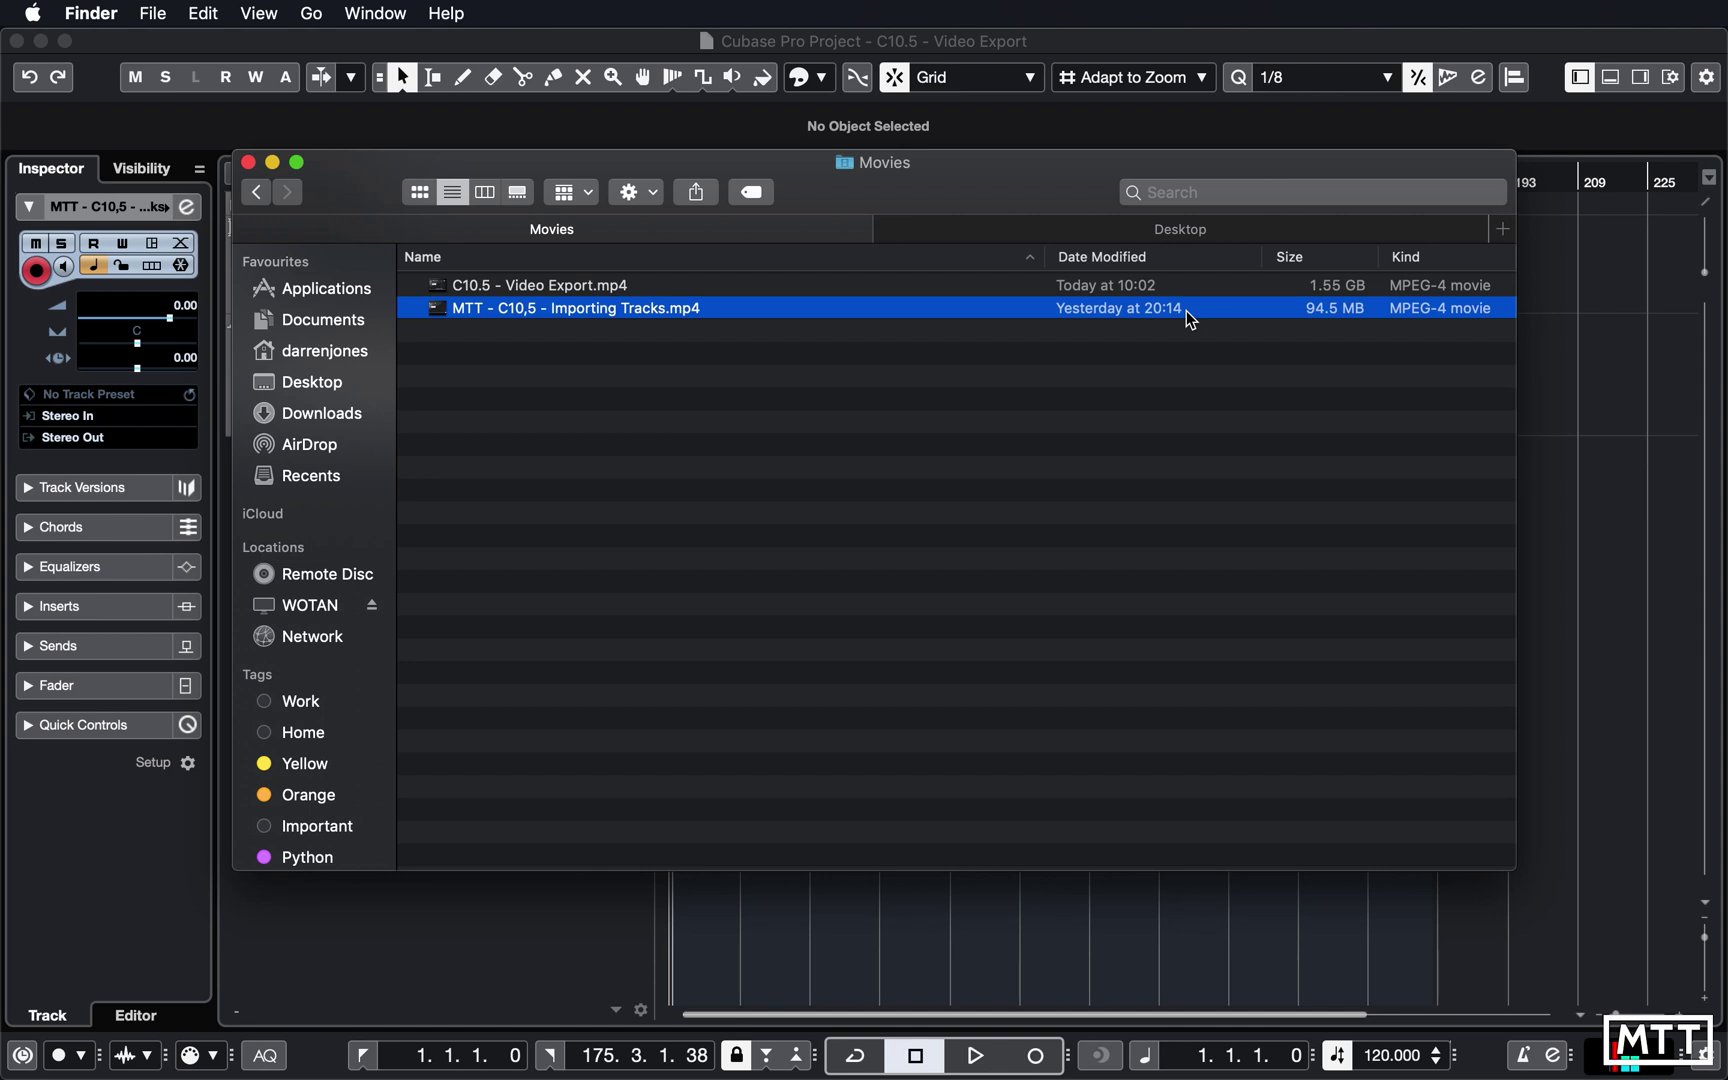
{"action": "left_click", "coordinate": [587, 292]}
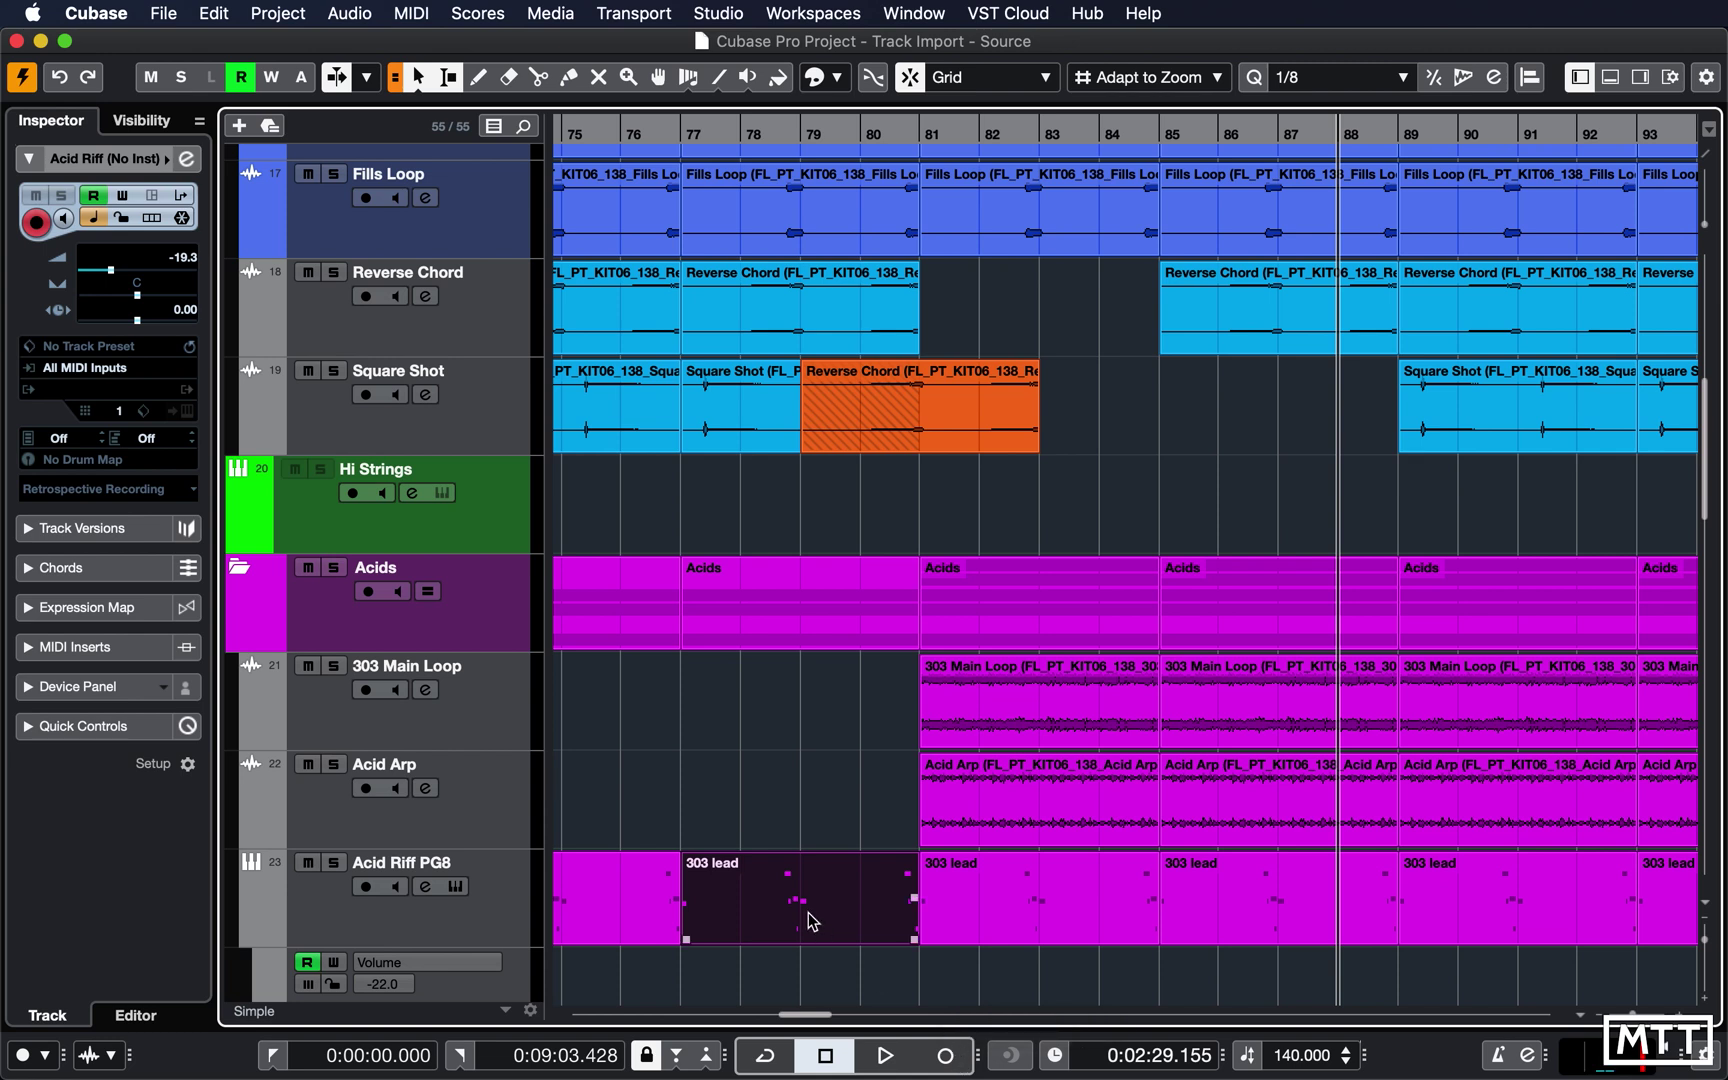
Step: Select the 303 lead part on Acid Riff PG8 and open it in the Score Editor
{"action": "left_click", "coordinate": [758, 823]}
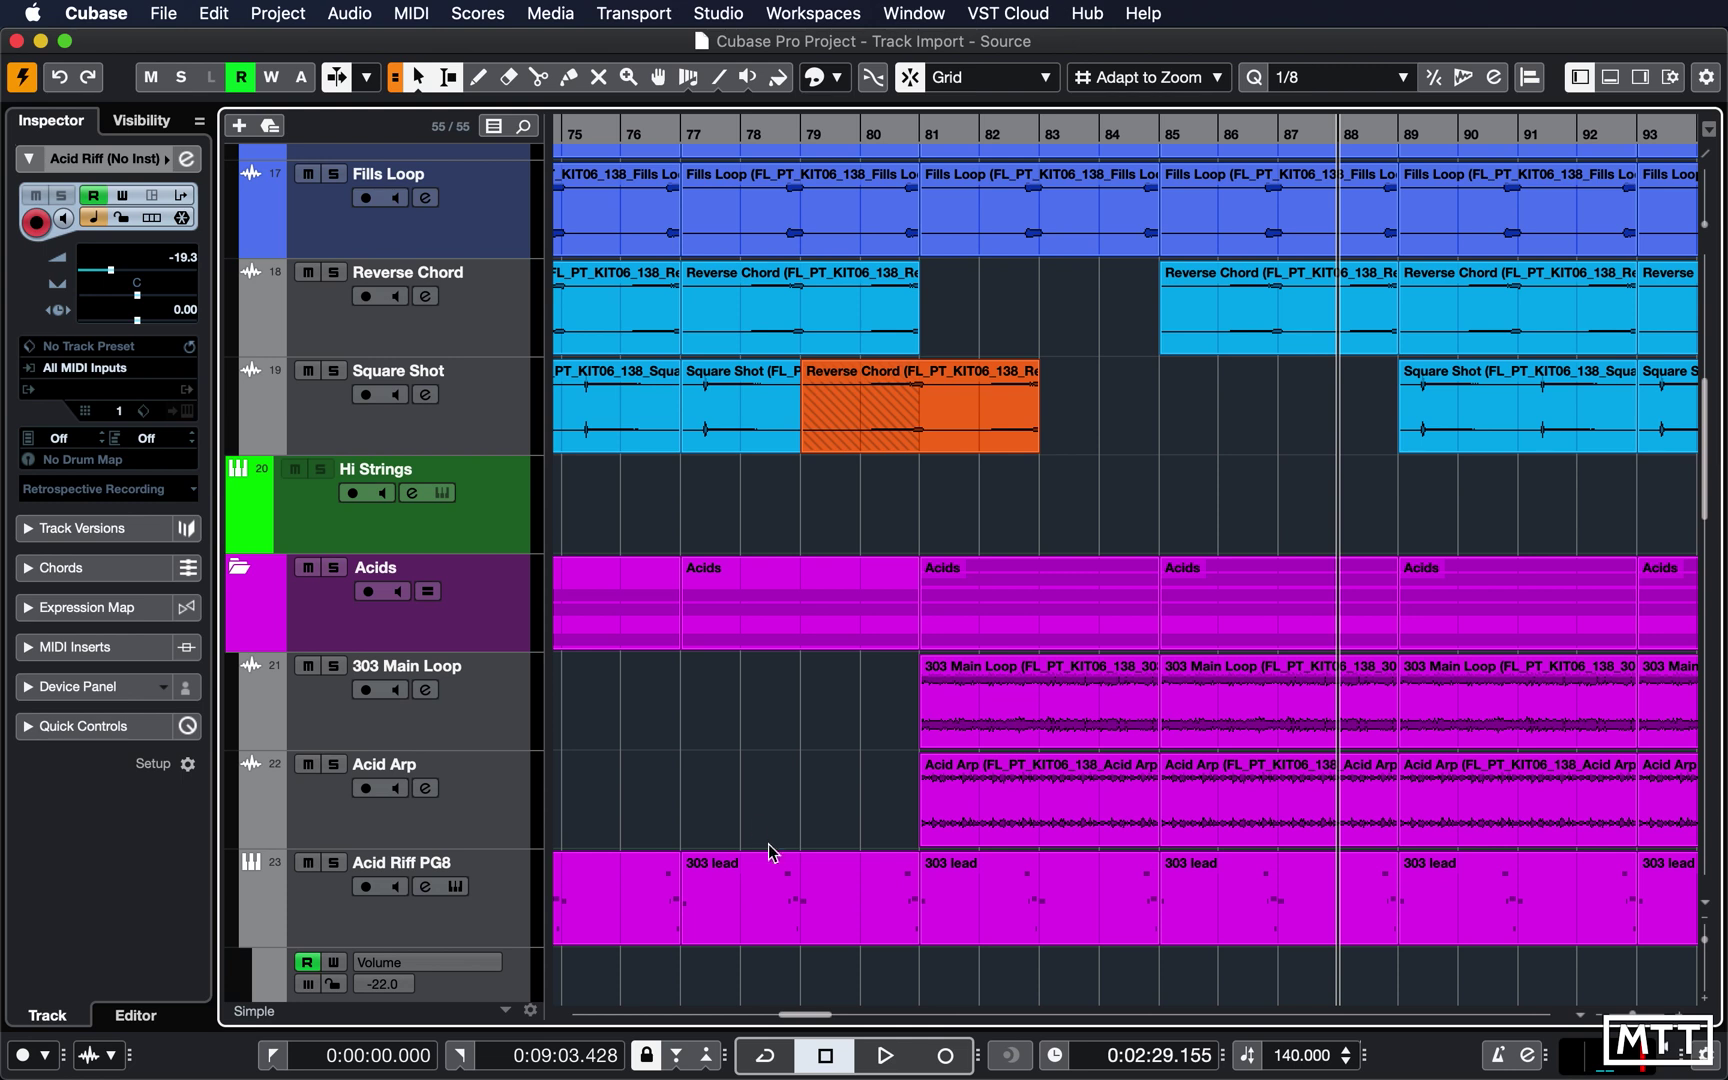
{"action": "left_click", "coordinate": [779, 927]}
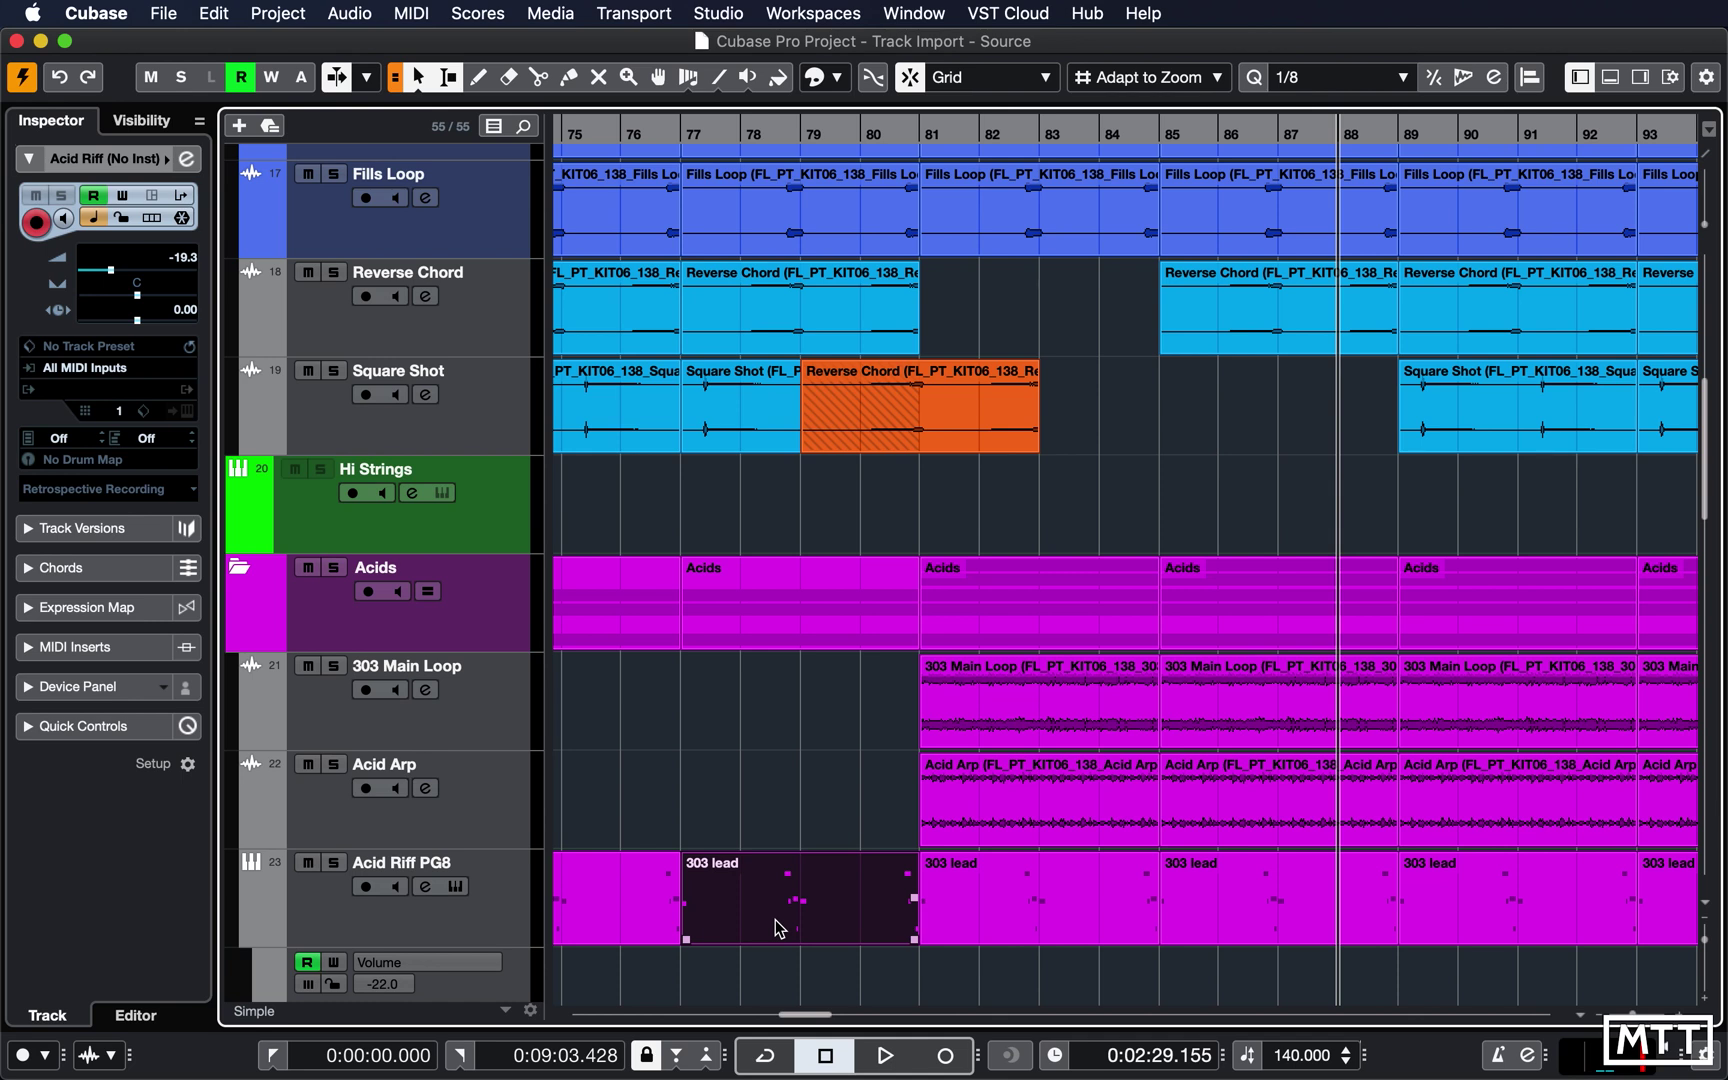
{"action": "double_click", "coordinate": [779, 927]}
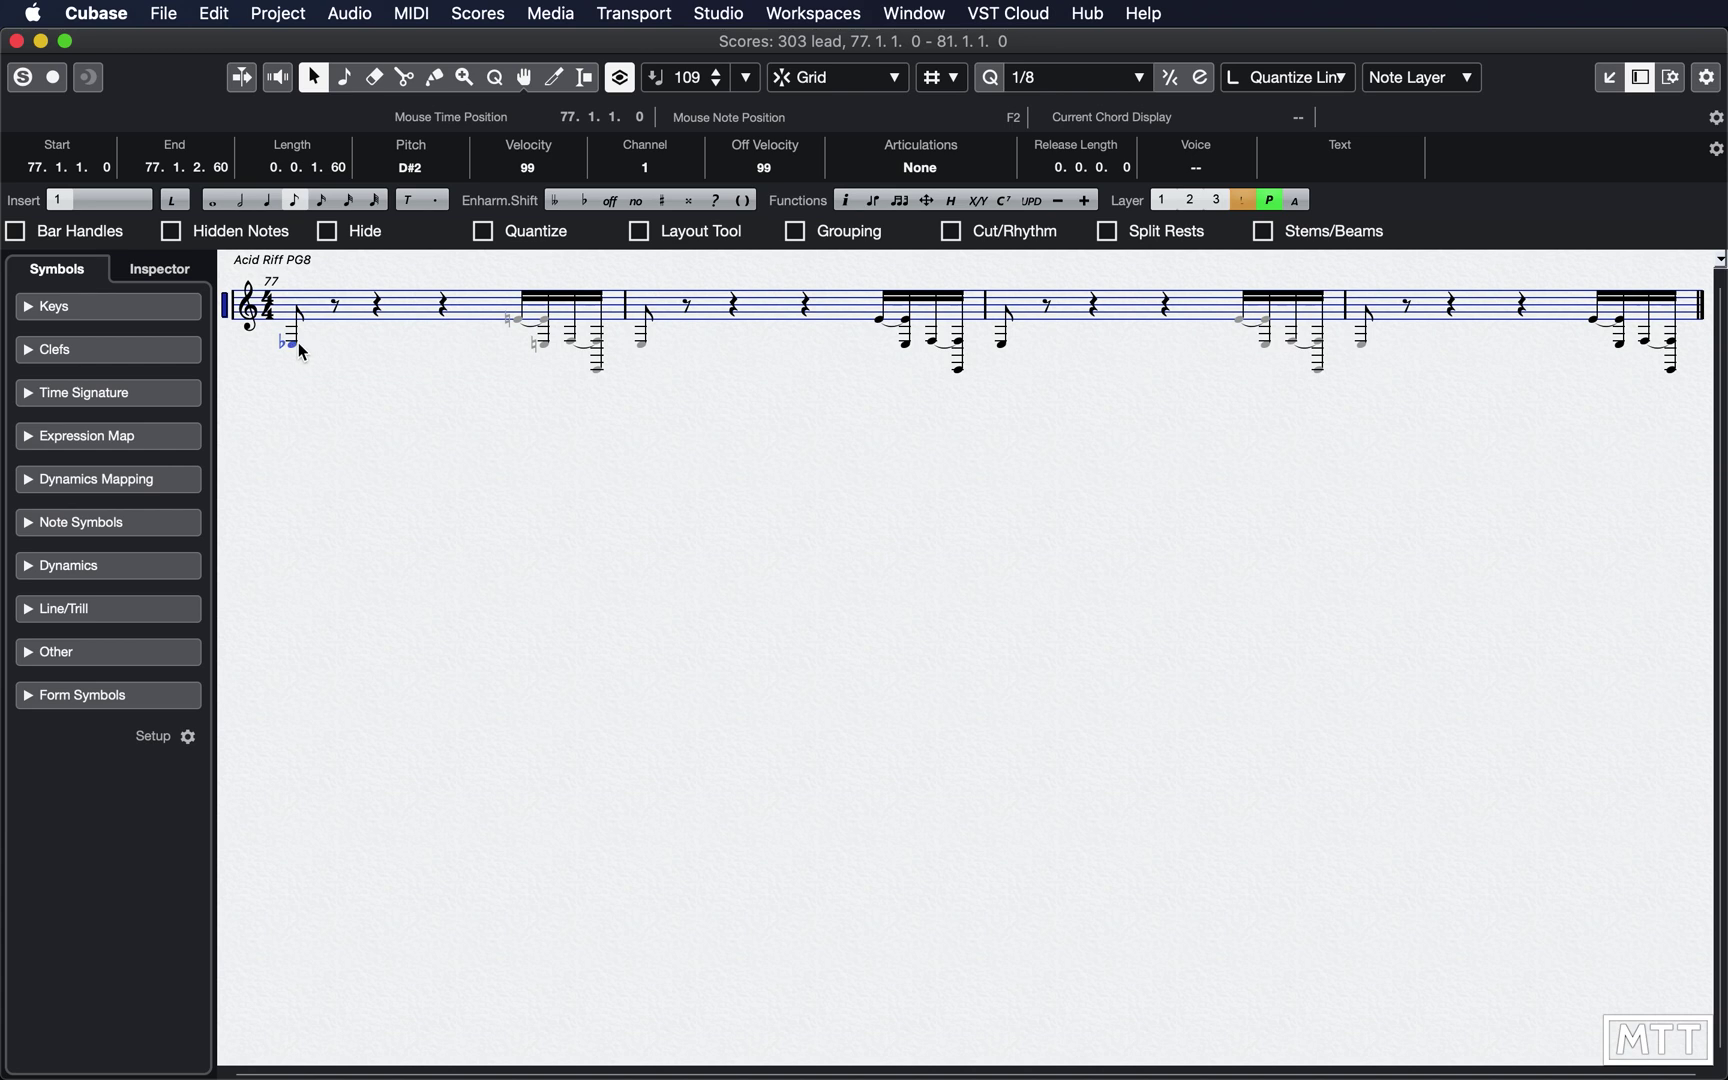
Step: Test-drag the first D#2 note while switching the quantize value to 1/16, then 1/4
{"action": "mouse_move", "coordinate": [298, 342]}
{"action": "left_mouse_down"}
{"action": "mouse_move", "coordinate": [335, 350]}
{"action": "mouse_move", "coordinate": [366, 320]}
{"action": "mouse_move", "coordinate": [365, 358]}
{"action": "mouse_move", "coordinate": [324, 352]}
{"action": "mouse_move", "coordinate": [812, 376]}
{"action": "mouse_move", "coordinate": [296, 347]}
{"action": "left_mouse_up"}
{"action": "left_click", "coordinate": [1103, 79]}
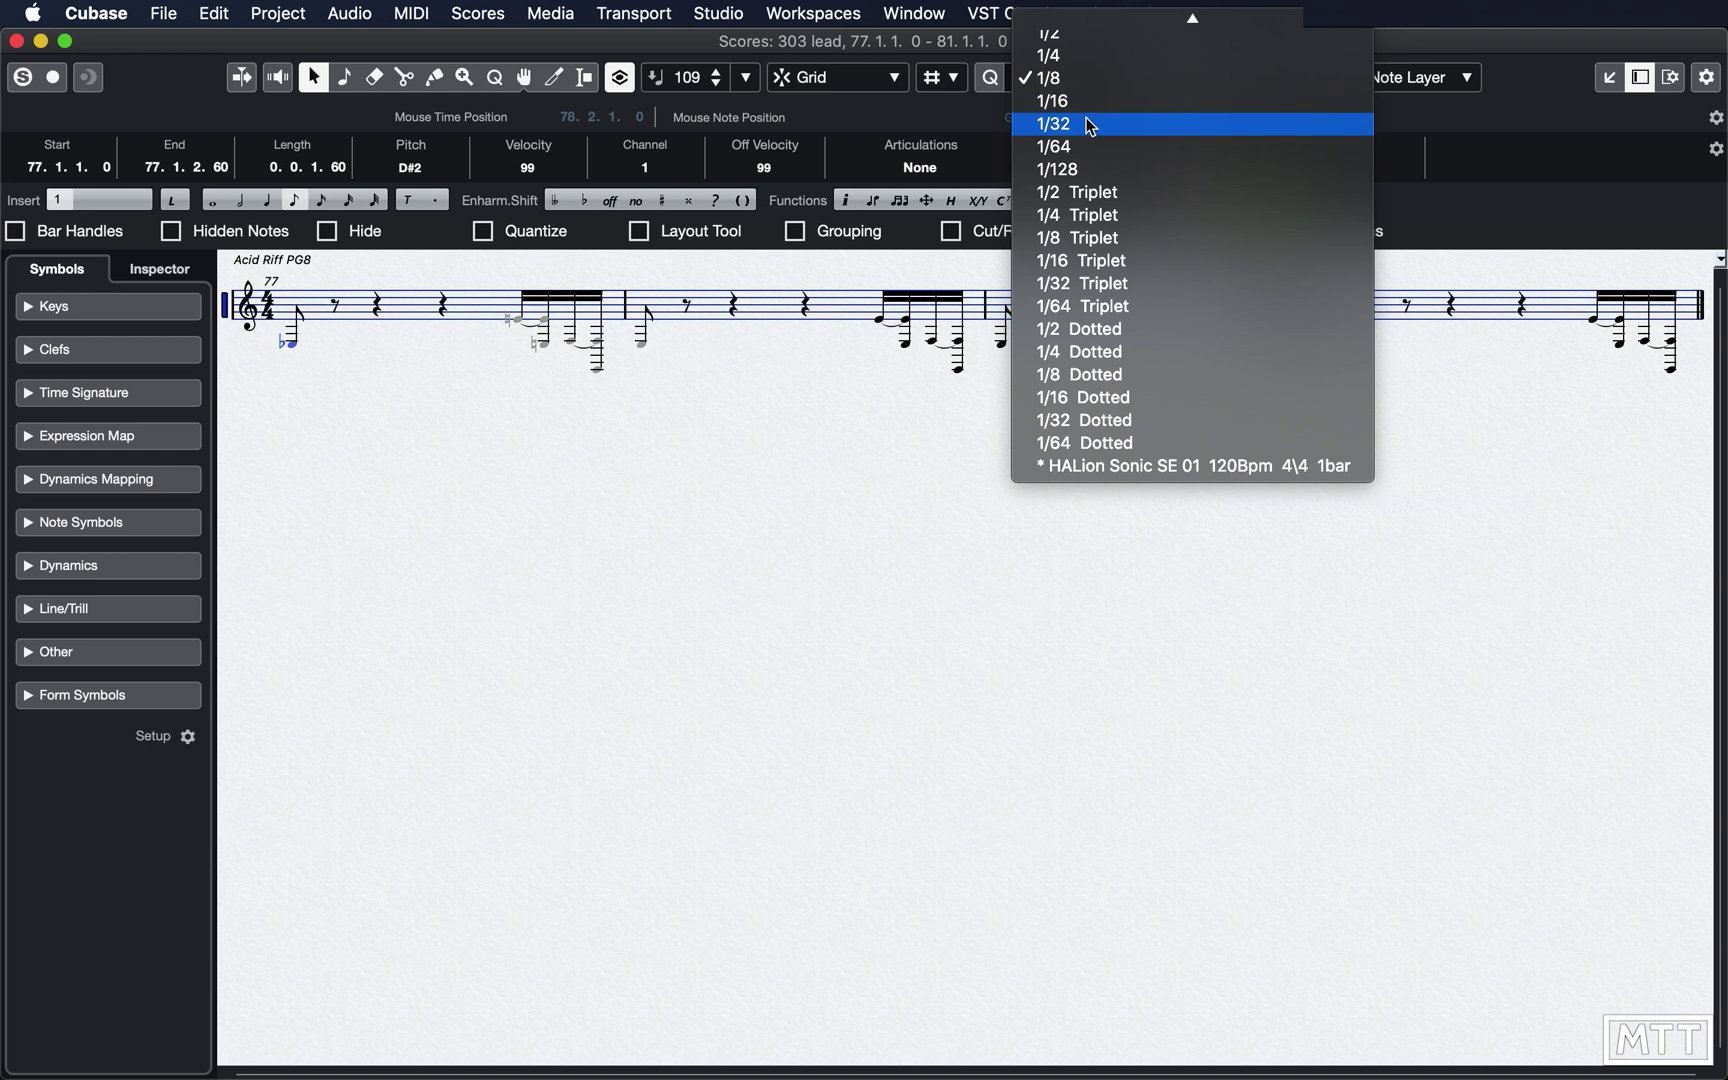
{"action": "left_click", "coordinate": [1068, 101]}
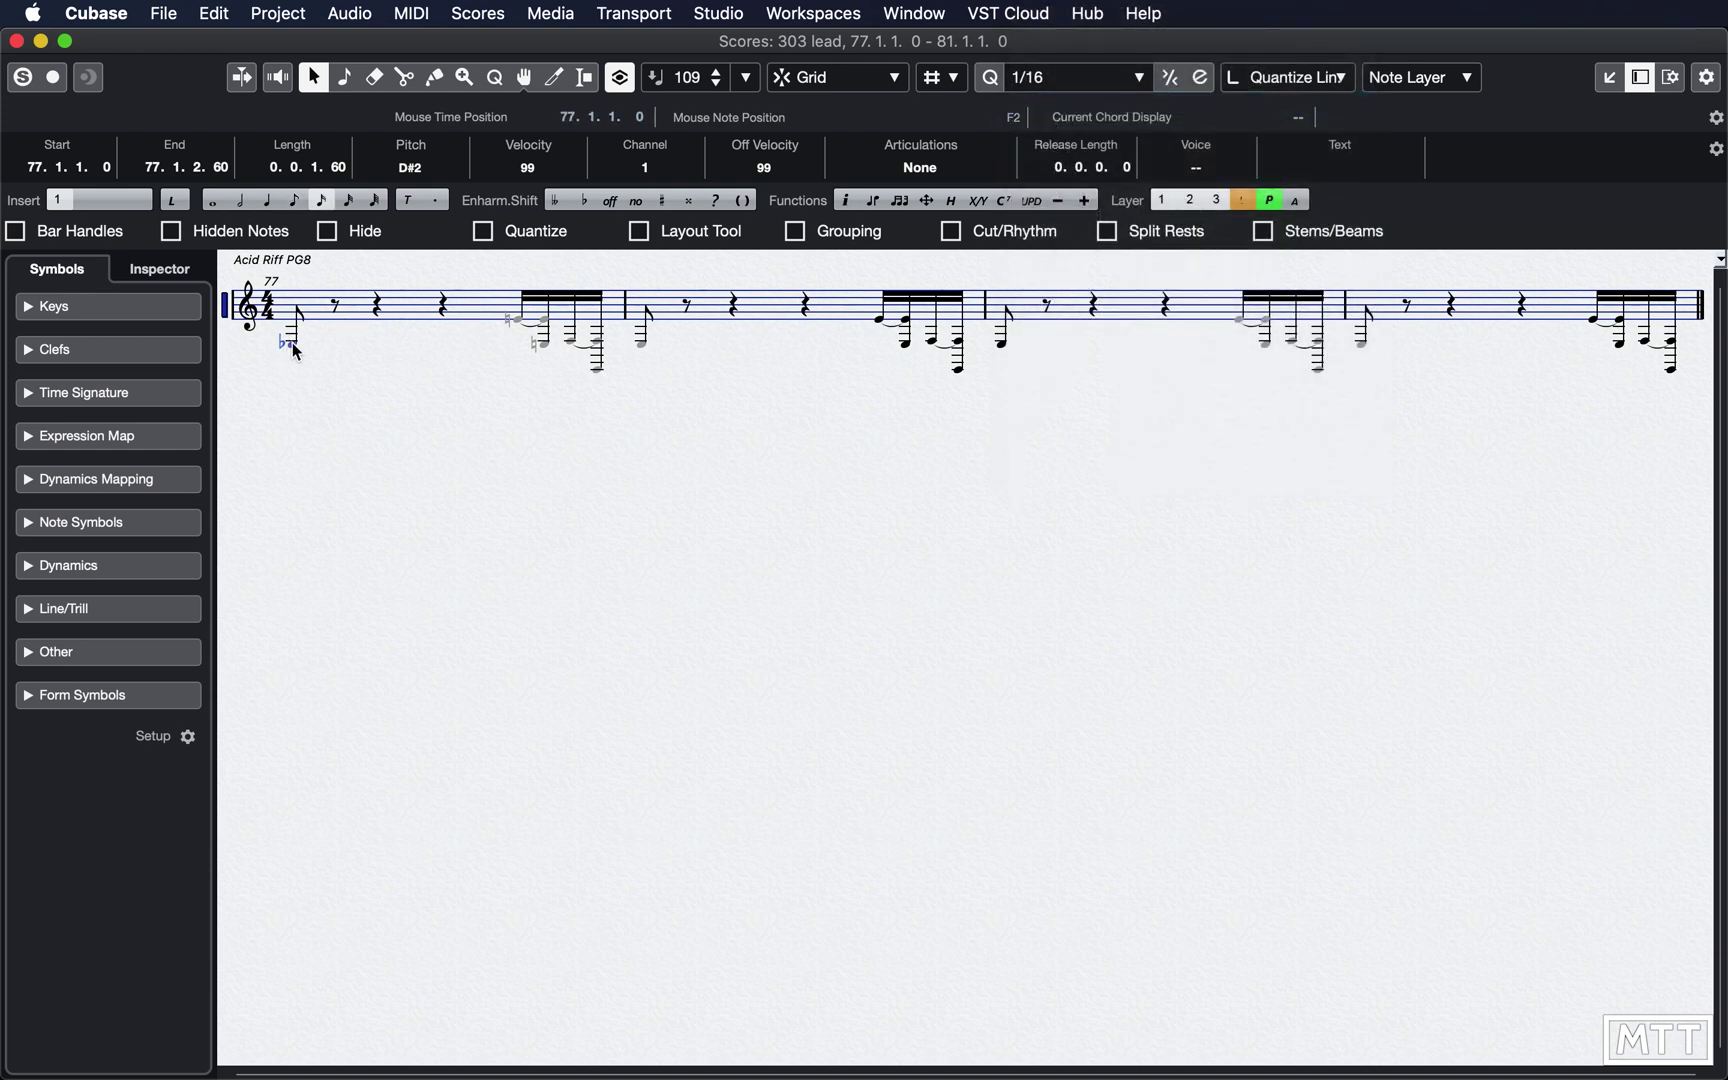
{"action": "mouse_move", "coordinate": [295, 350]}
{"action": "left_mouse_down"}
{"action": "mouse_move", "coordinate": [355, 351]}
{"action": "mouse_move", "coordinate": [296, 346]}
{"action": "left_mouse_up"}
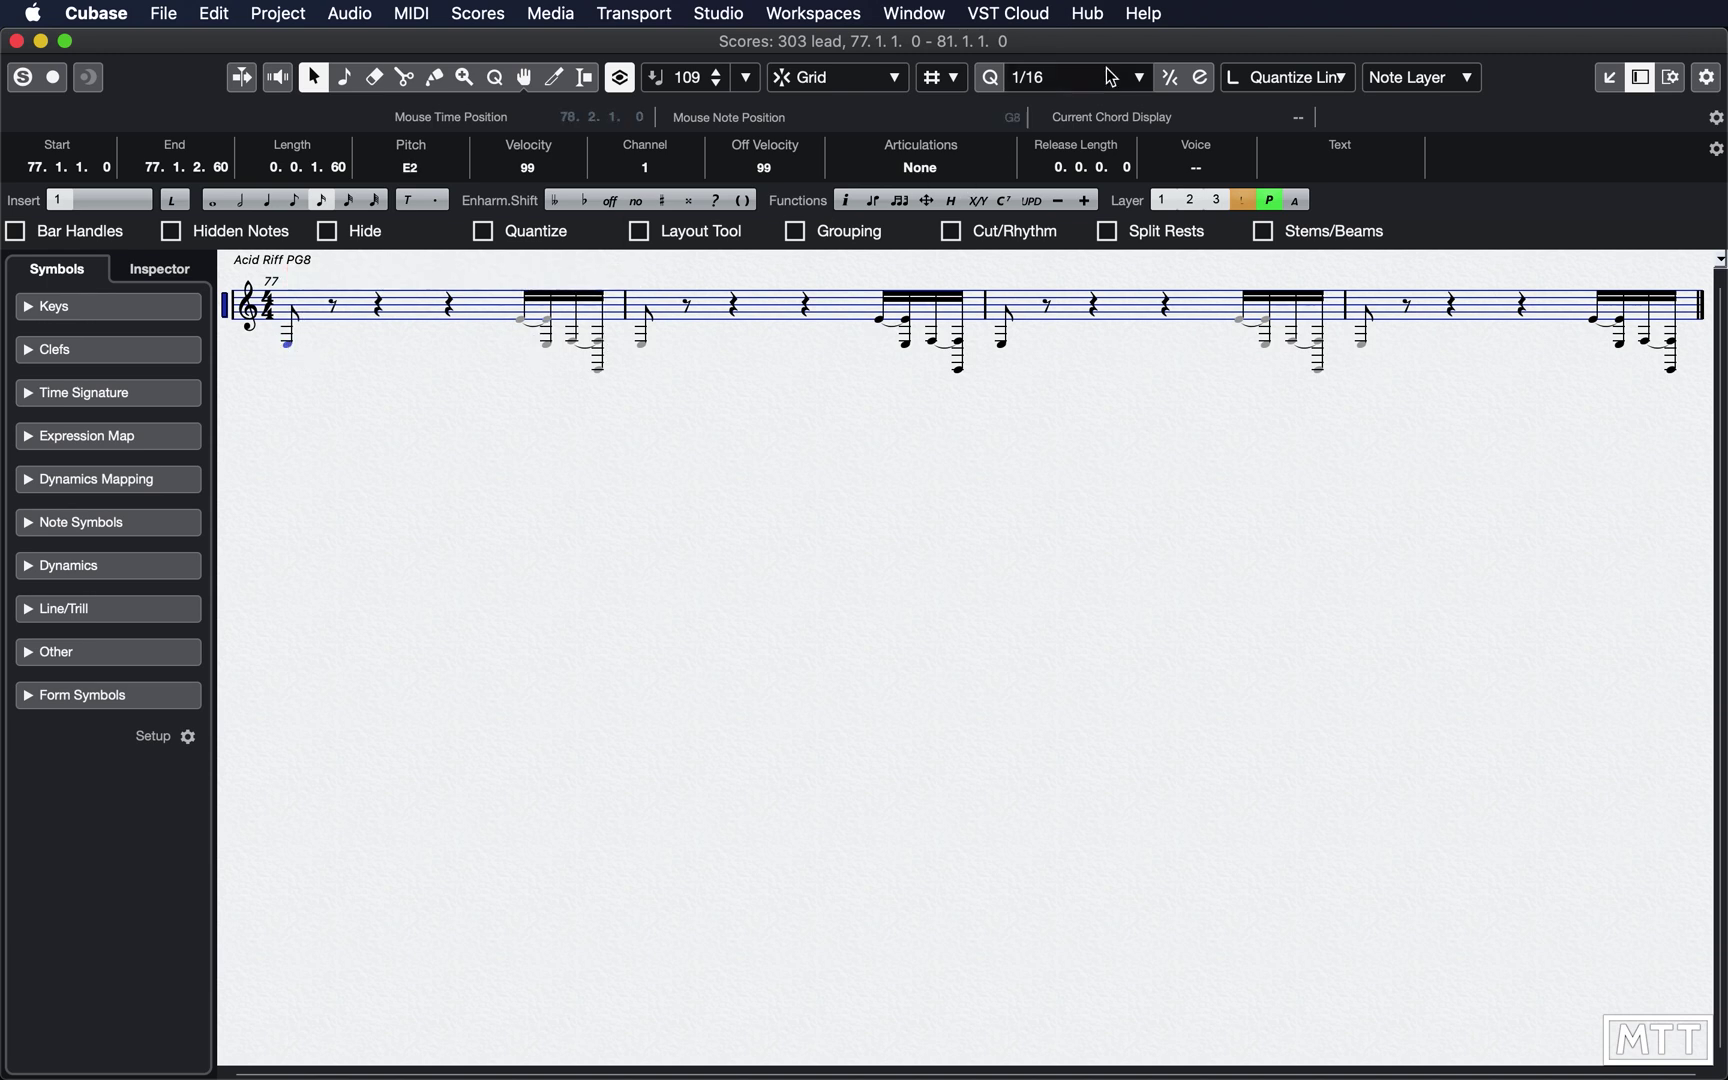
{"action": "left_click", "coordinate": [1101, 79]}
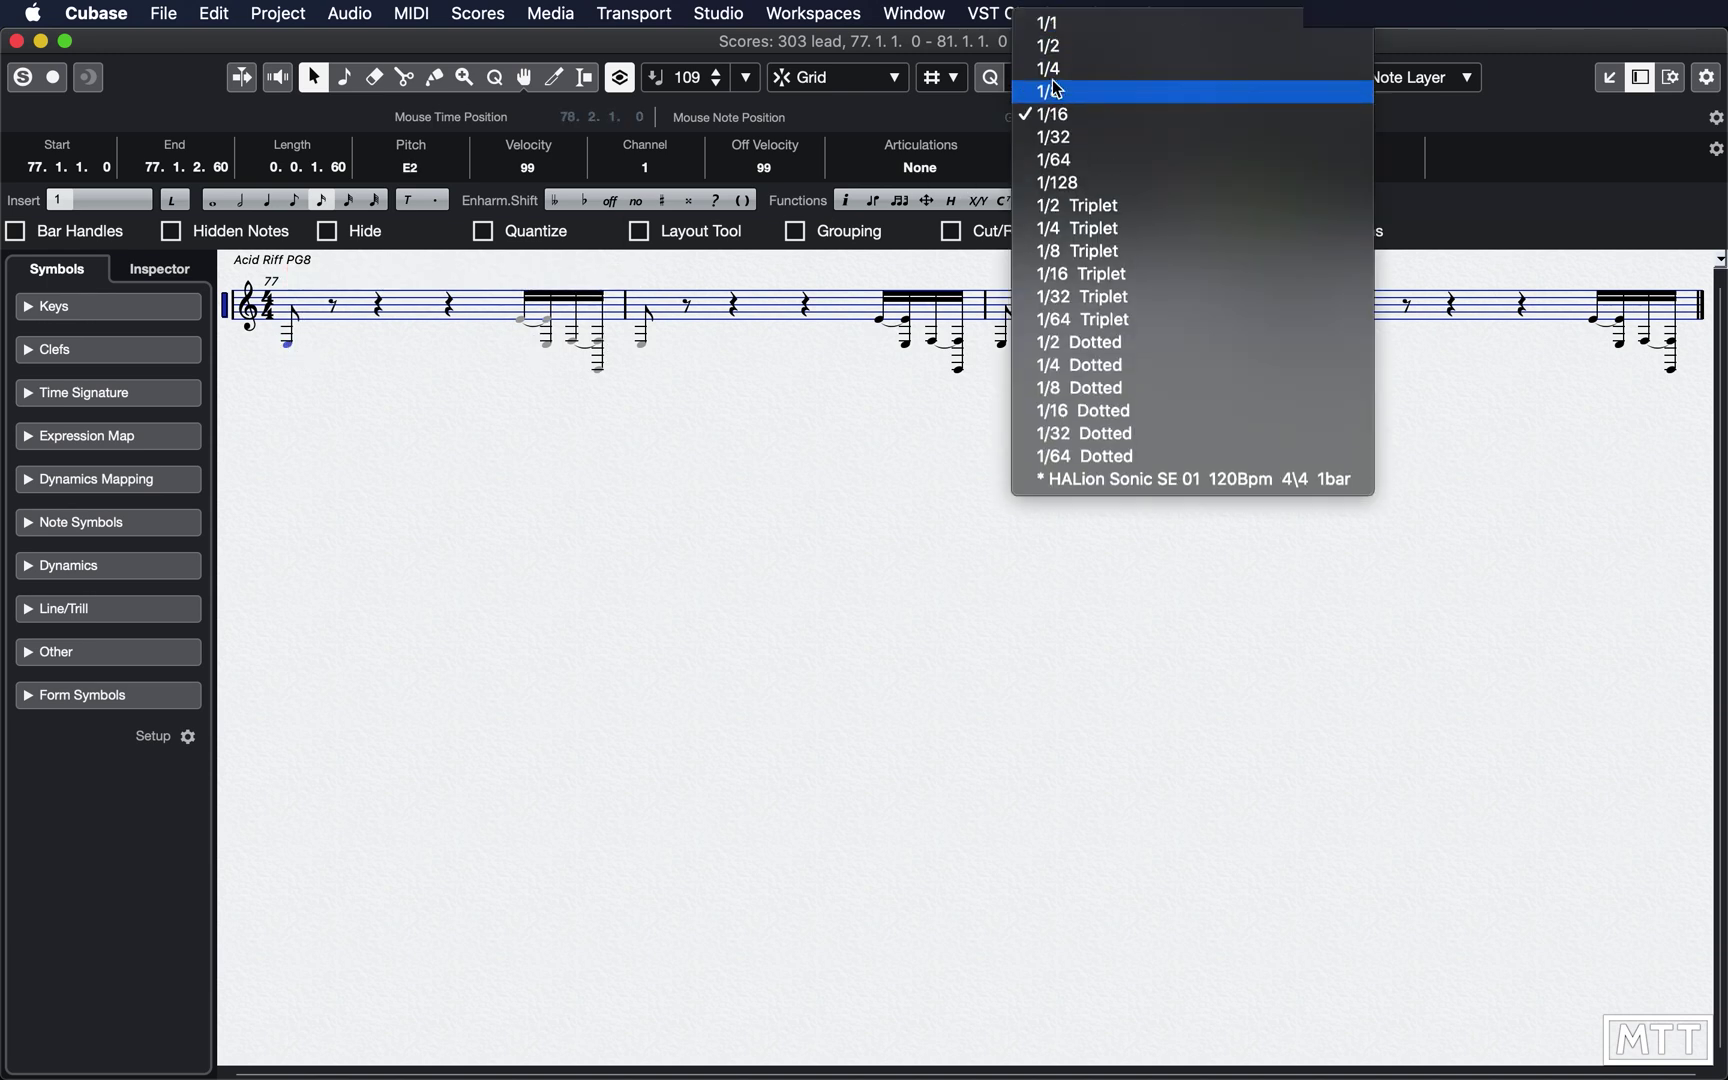
{"action": "left_click", "coordinate": [1050, 70]}
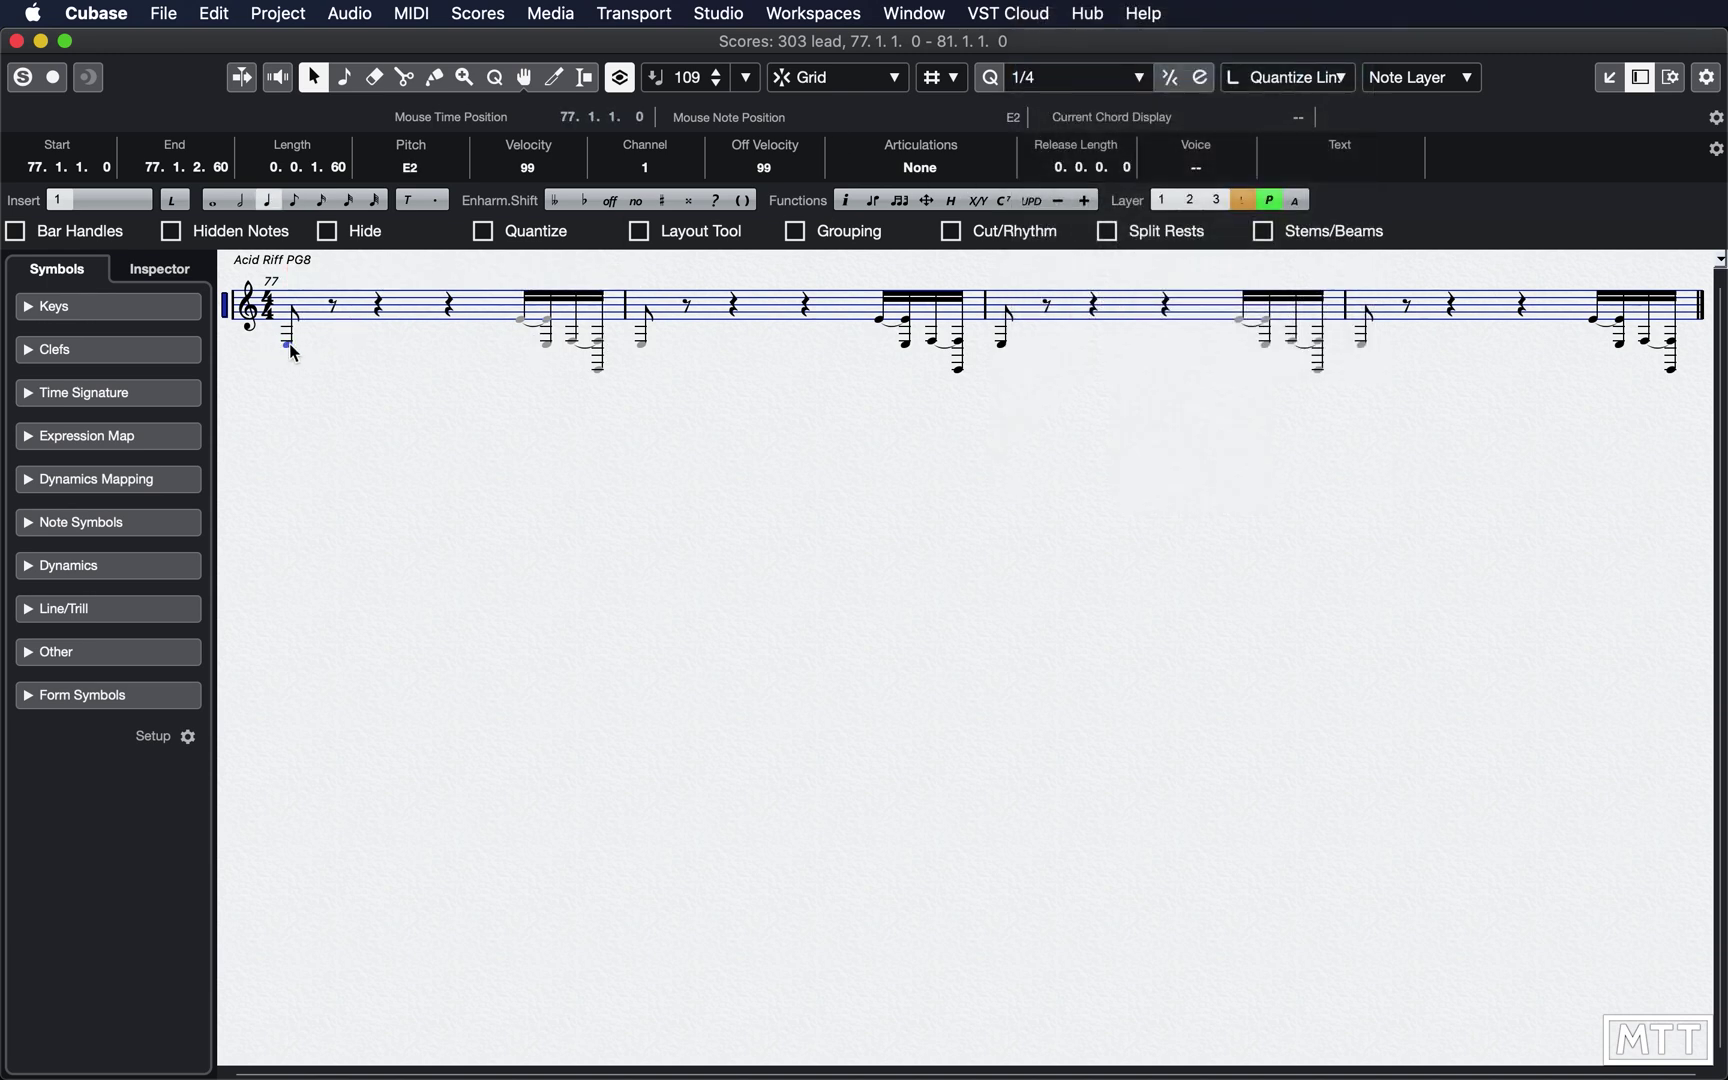
{"action": "mouse_move", "coordinate": [290, 345]}
{"action": "left_mouse_down"}
{"action": "mouse_move", "coordinate": [370, 347]}
{"action": "mouse_move", "coordinate": [290, 346]}
{"action": "left_mouse_up"}
{"action": "key", "text": "super+w"}
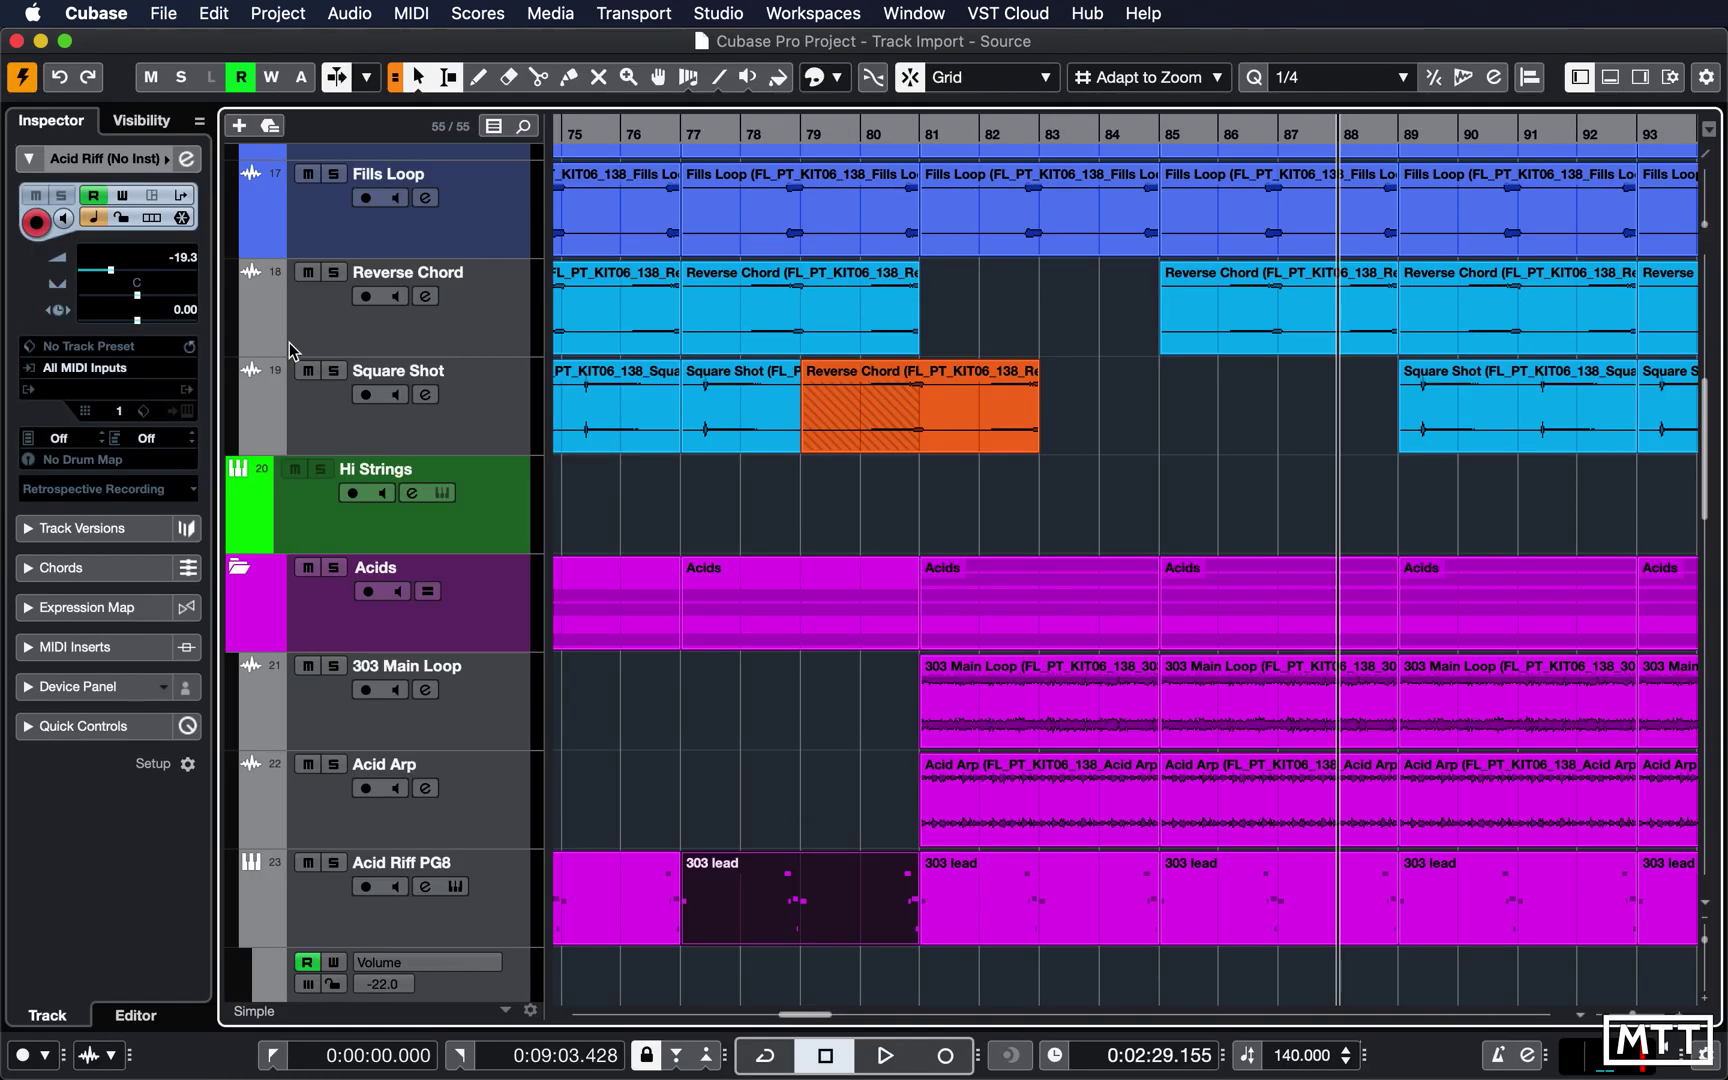